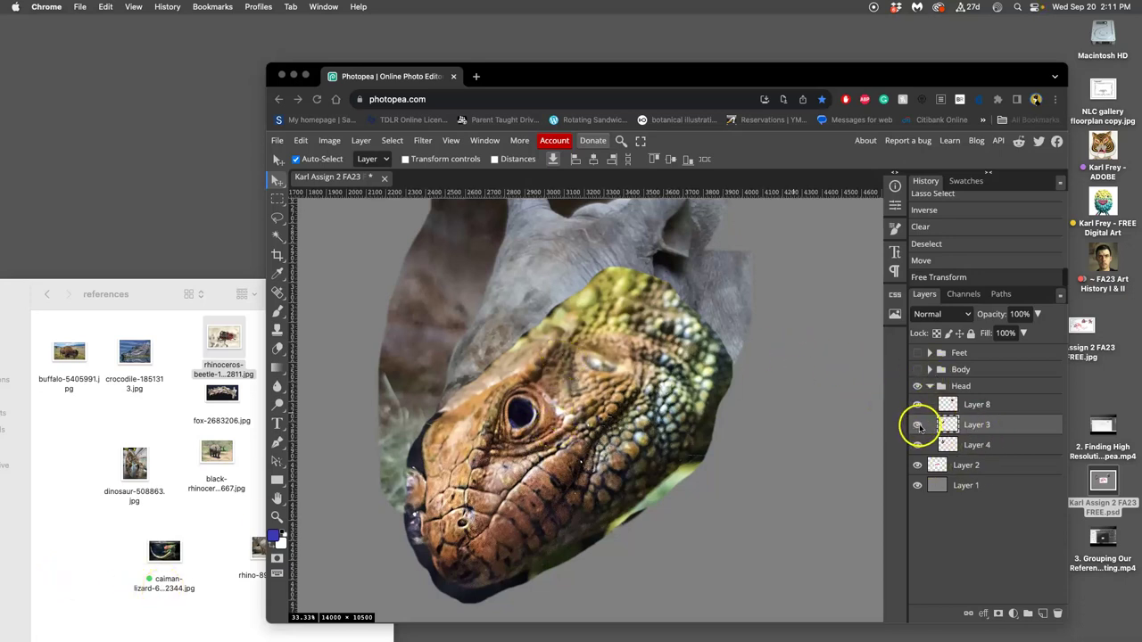
- Check the lizard head on Layer 3 by toggling its visibility, and set the layer's opacity to 69%
click(919, 427)
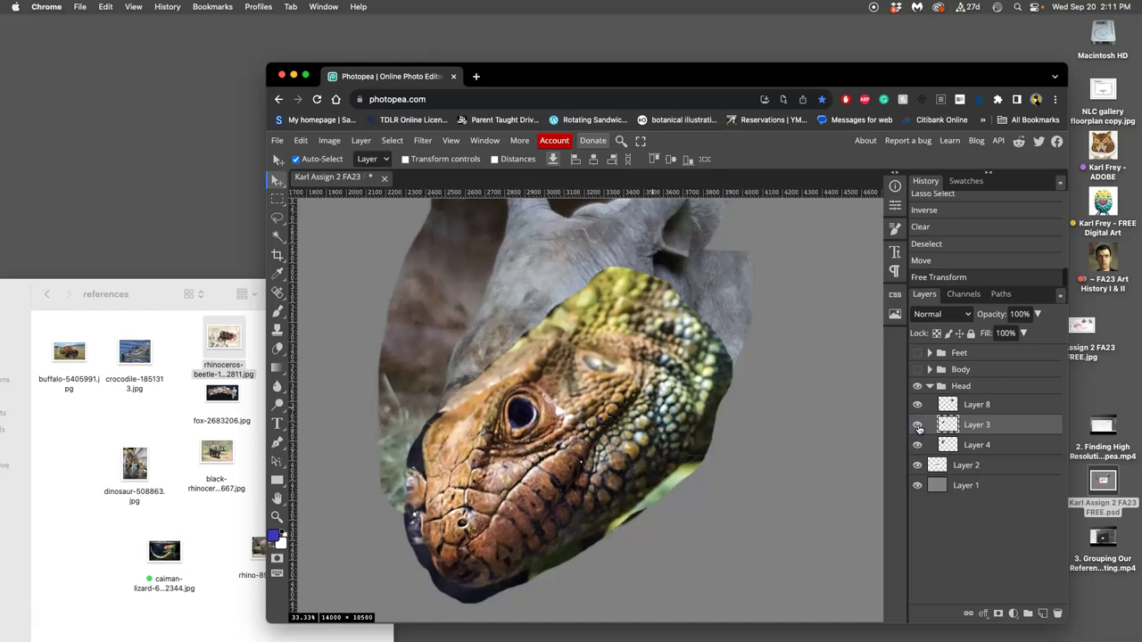
click(919, 427)
click(919, 427)
click(1036, 315)
mouse_move(1035, 332)
mouse_down()
mouse_move(997, 333)
mouse_move(1023, 333)
mouse_up()
- Examine the creature's head in the red and blue sketch and compare it with the lizard and rhino head references
scroll(808, 362, right, 10)
scroll(809, 366, down, 5)
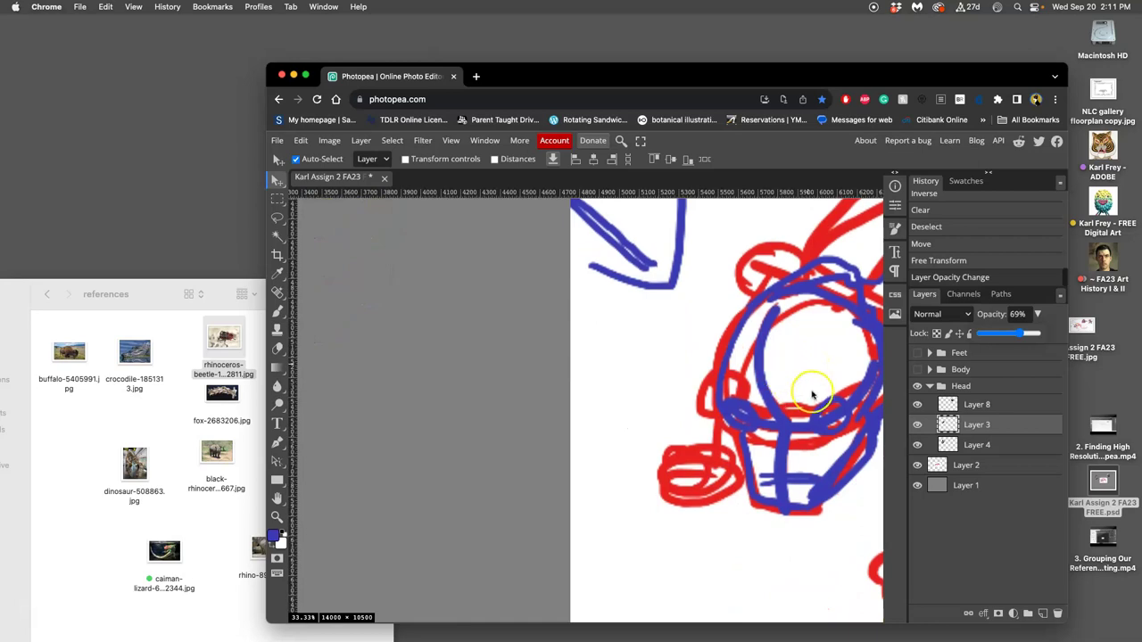
scroll(819, 406, left, 3)
scroll(682, 388, left, 10)
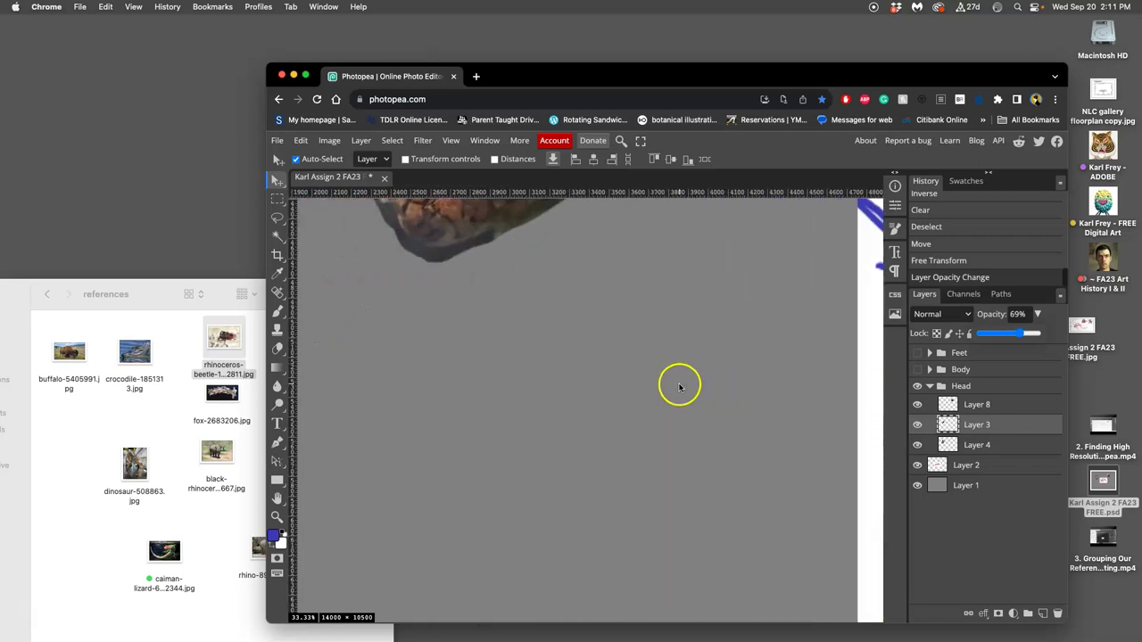
scroll(678, 387, right, 10)
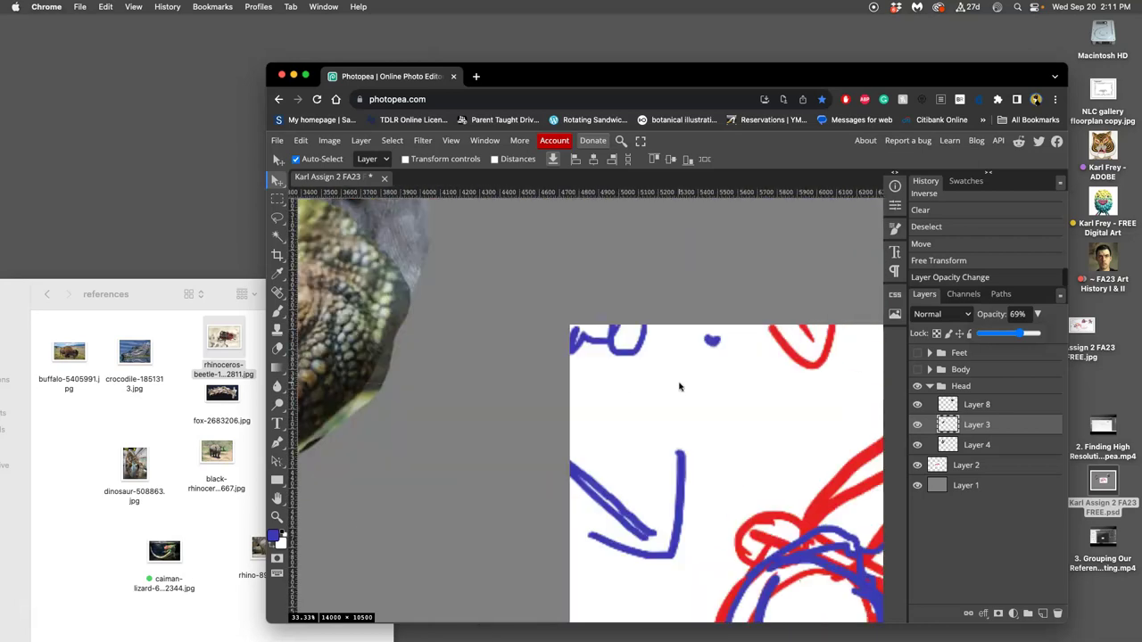
scroll(678, 386, down, 8)
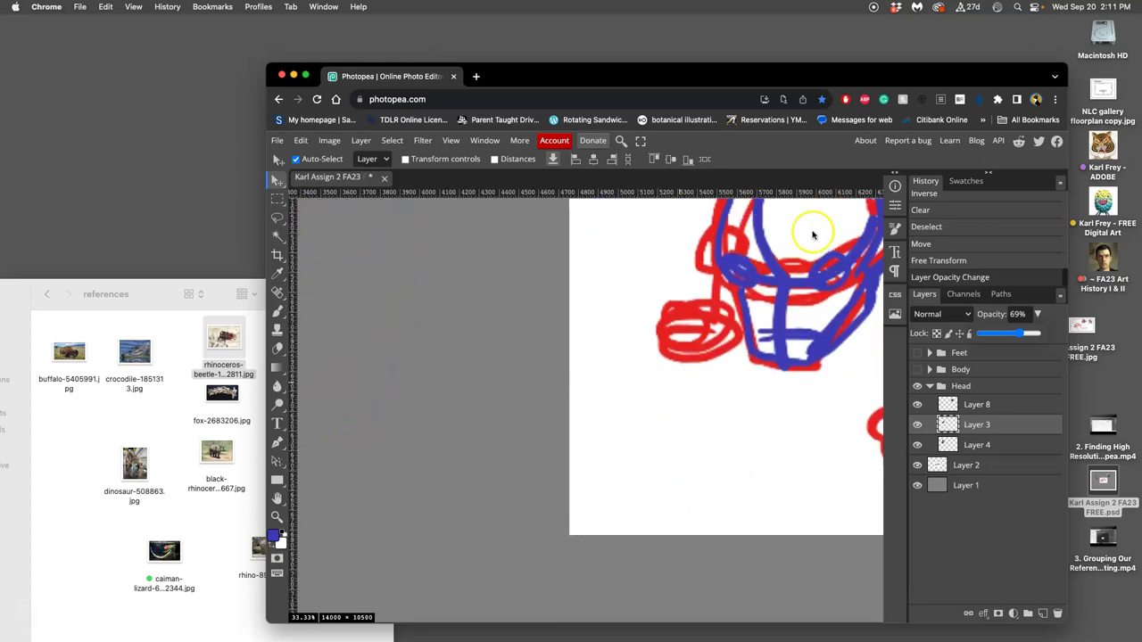
scroll(548, 306, left, 5)
scroll(548, 308, left, 15)
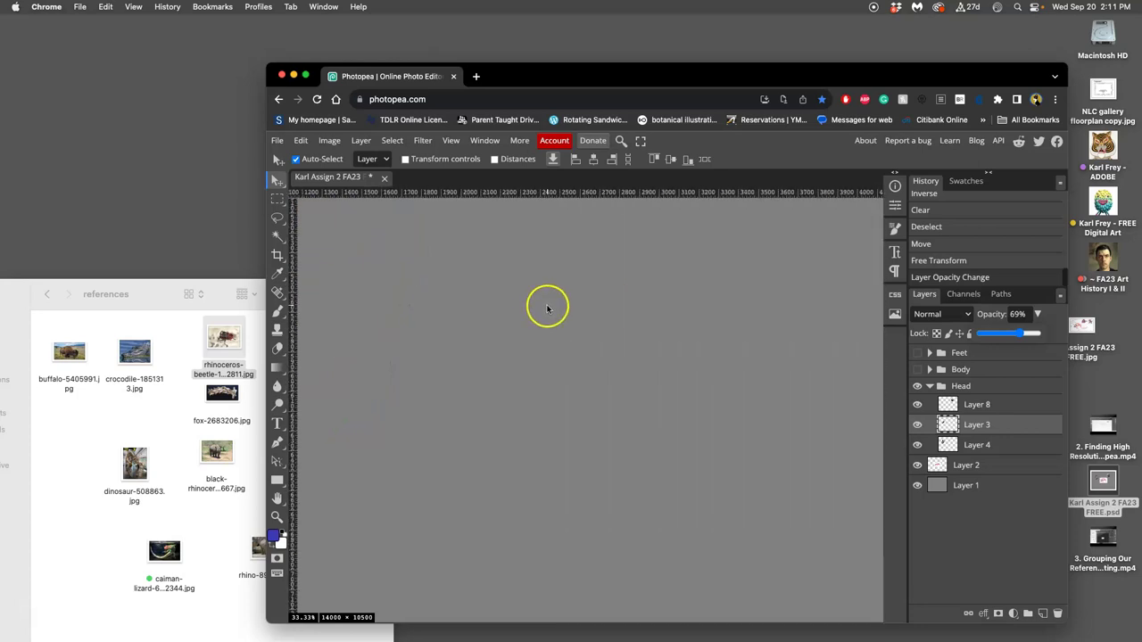
scroll(545, 306, down, 4)
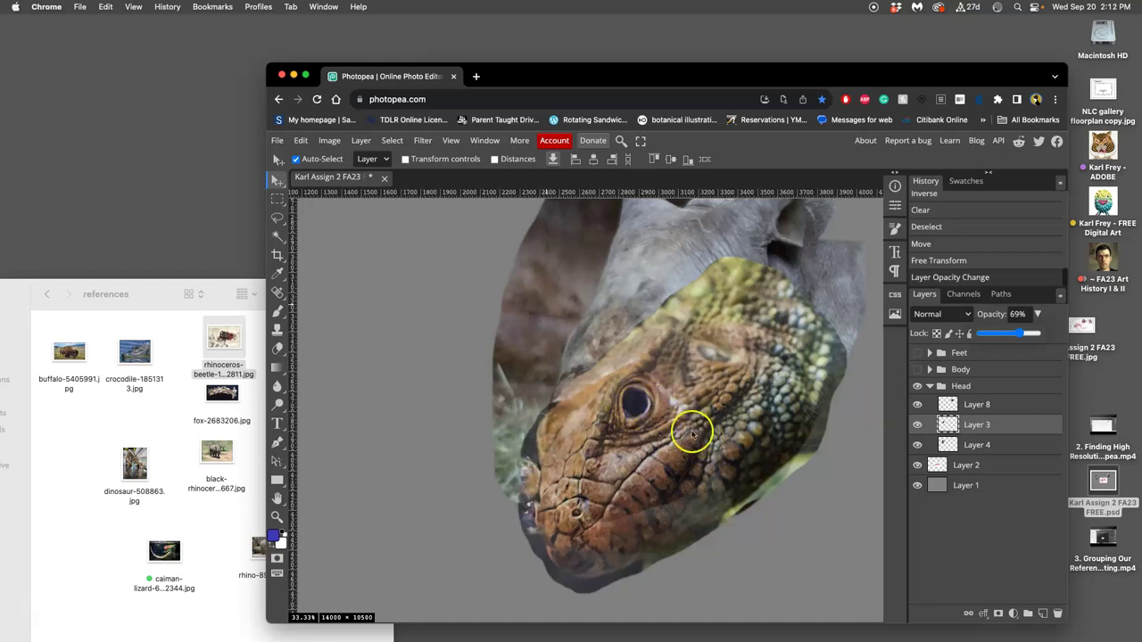
- Lower Layer 3's opacity to 35% and lasso a region around the lizard's eye
drag(1022, 332, 1004, 336)
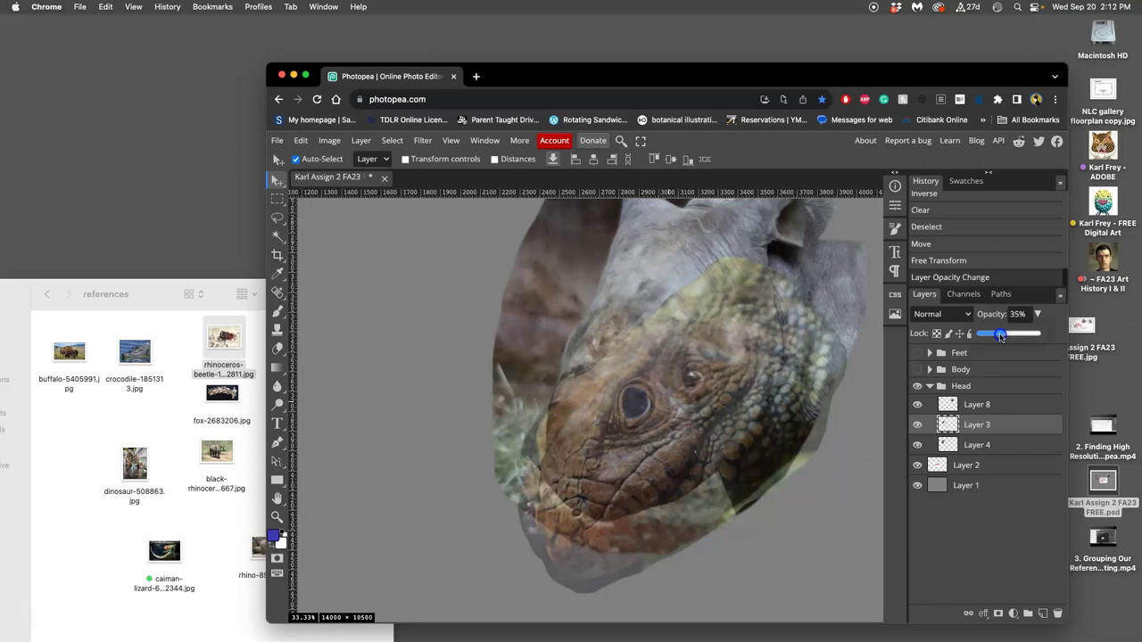
click(277, 218)
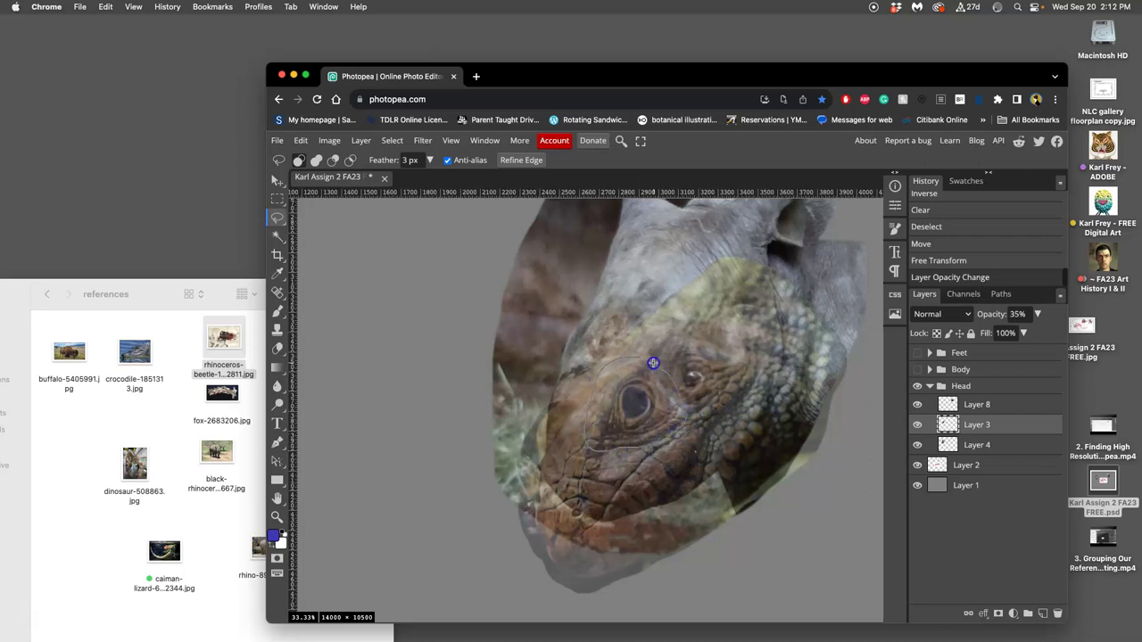
drag(650, 362, 643, 360)
- Restore Layer 3's opacity to 100% and duplicate the layer
click(1038, 314)
drag(1009, 333, 1042, 334)
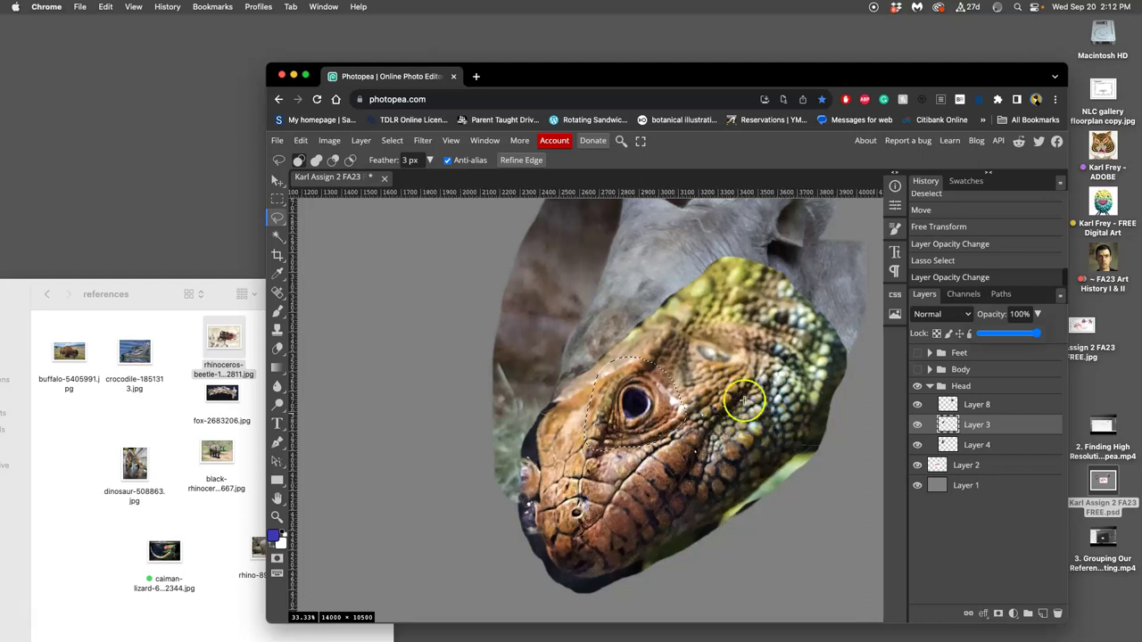
drag(1066, 65, 1069, 43)
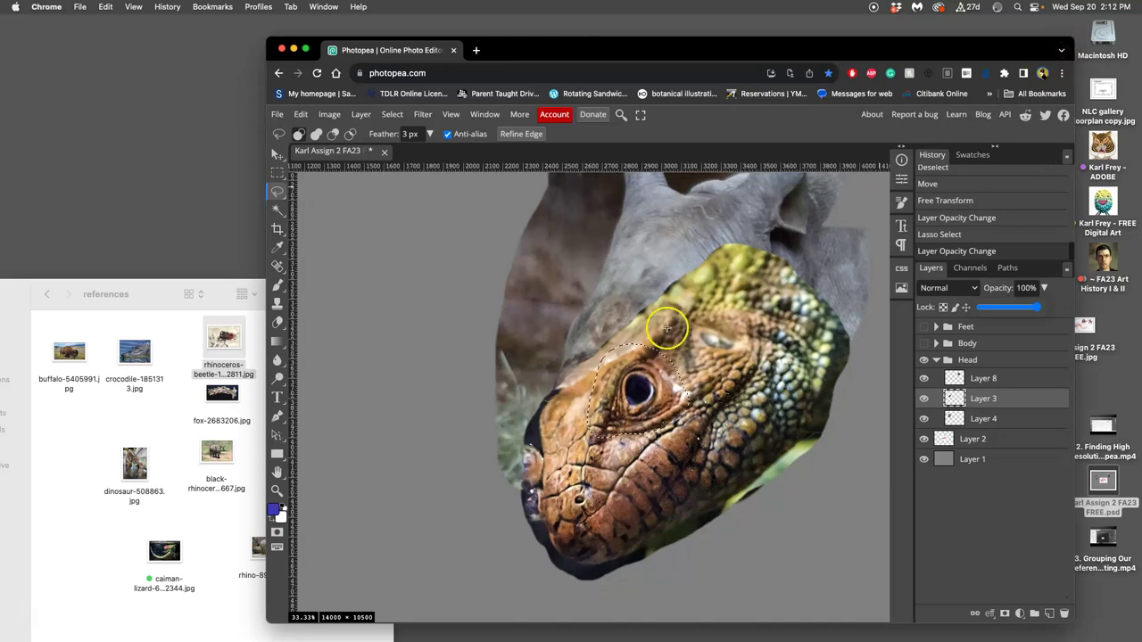
click(360, 114)
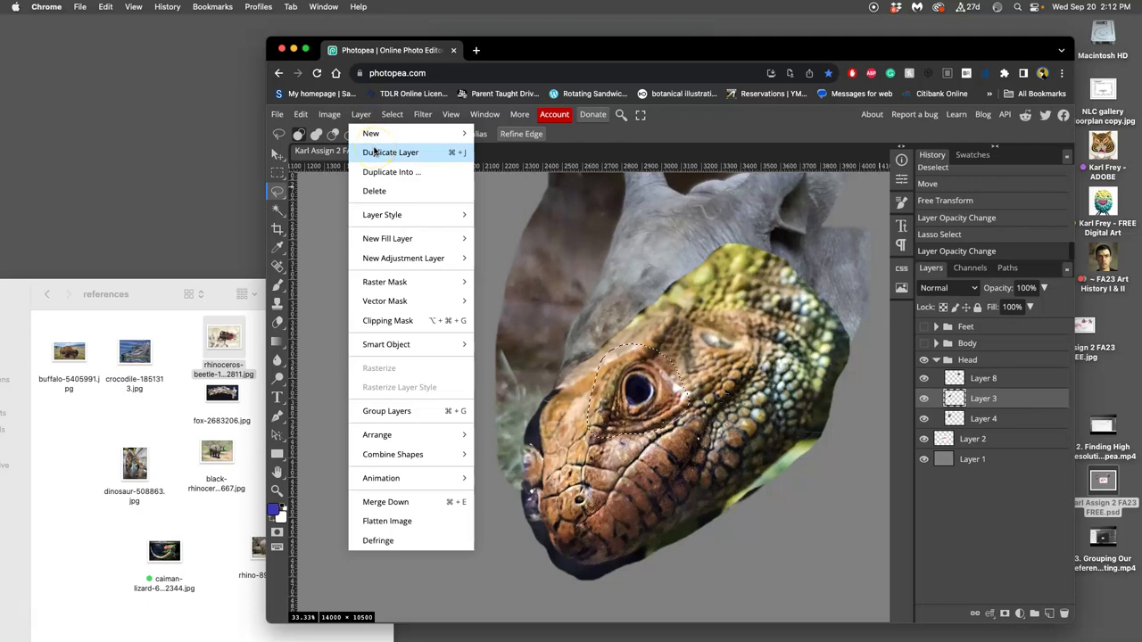
click(374, 152)
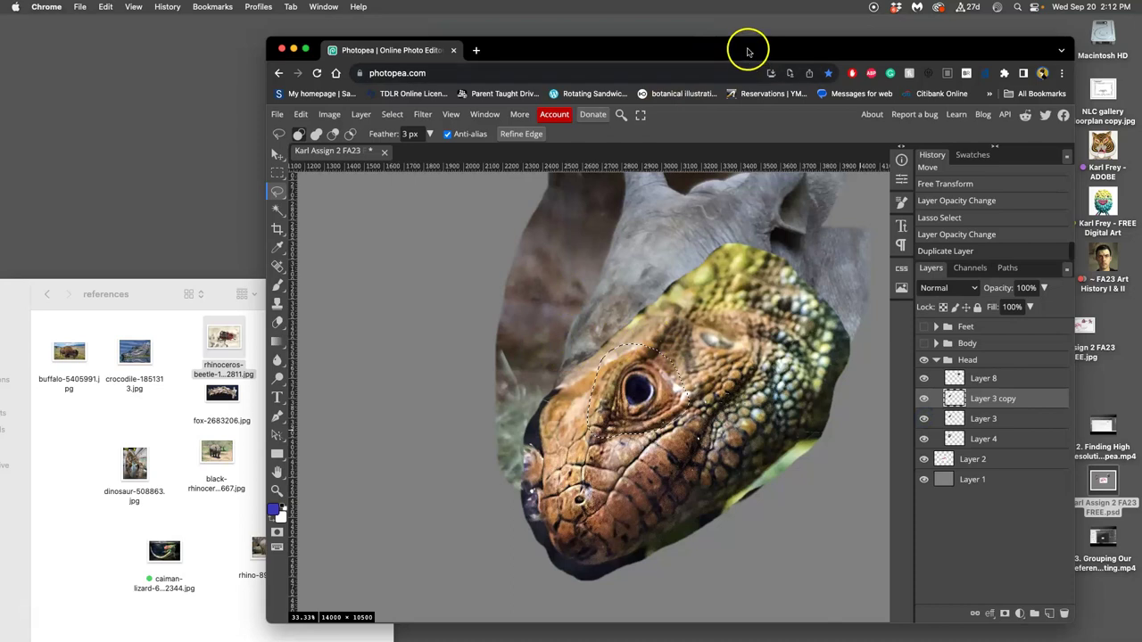
drag(747, 52, 647, 65)
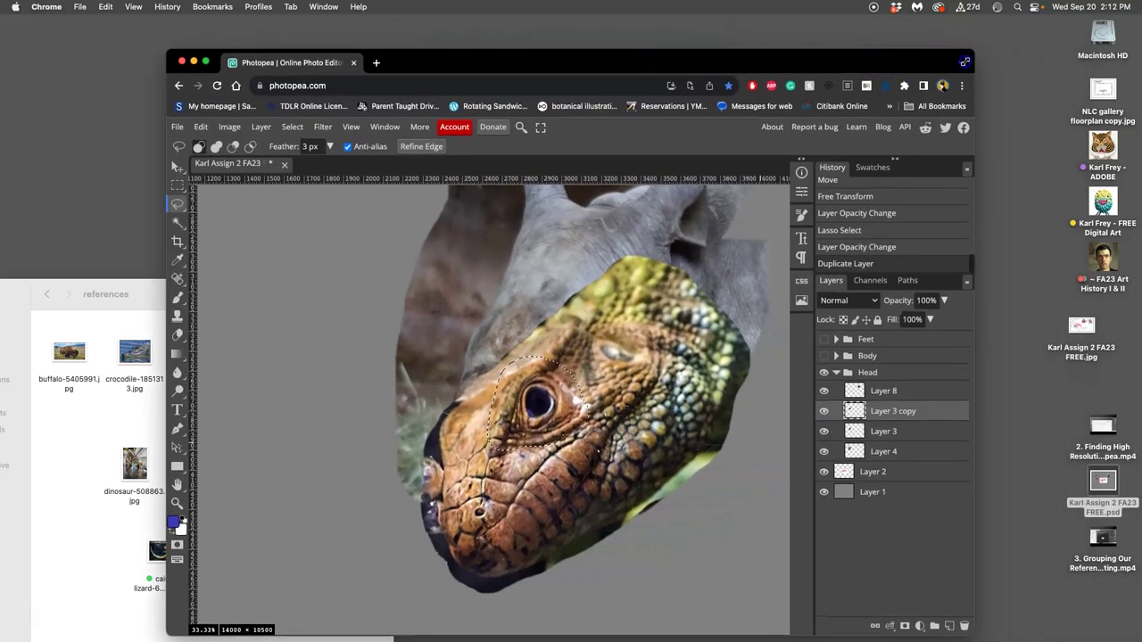
drag(962, 64, 951, 77)
drag(866, 85, 881, 76)
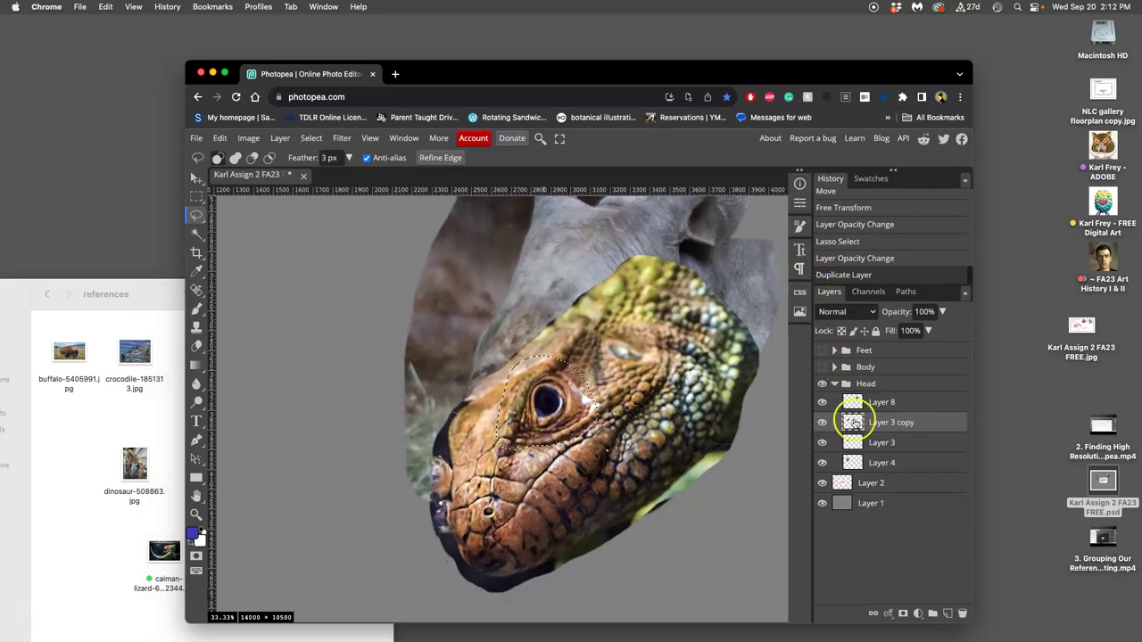
click(280, 139)
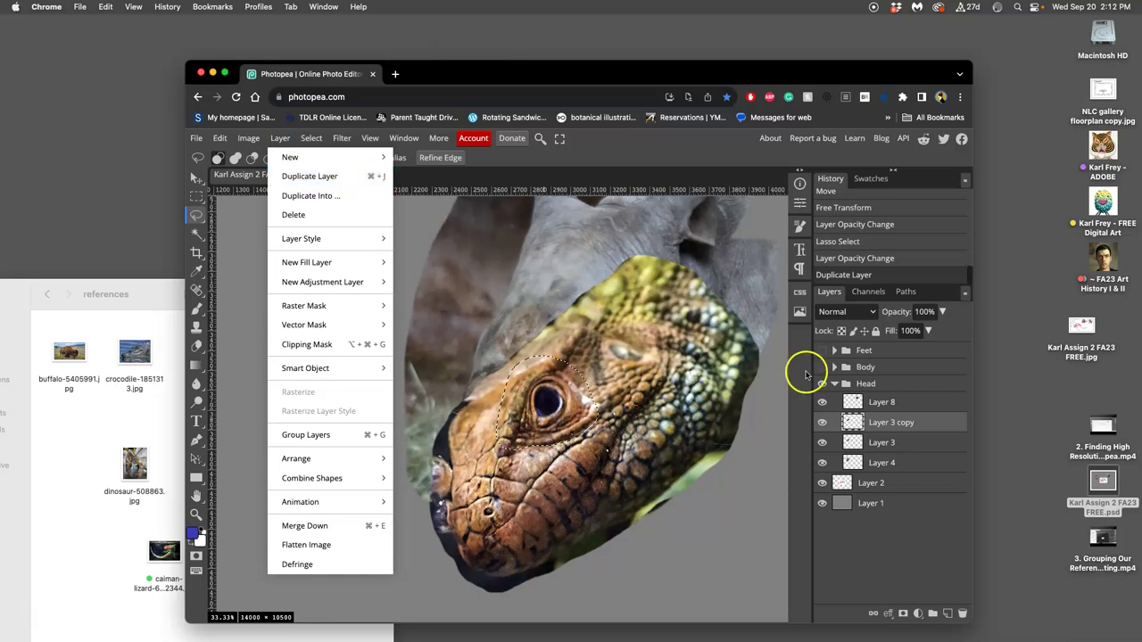
click(778, 378)
- Clear the selection and hide the original Layer 3, keeping Layer 3 copy visible
click(821, 423)
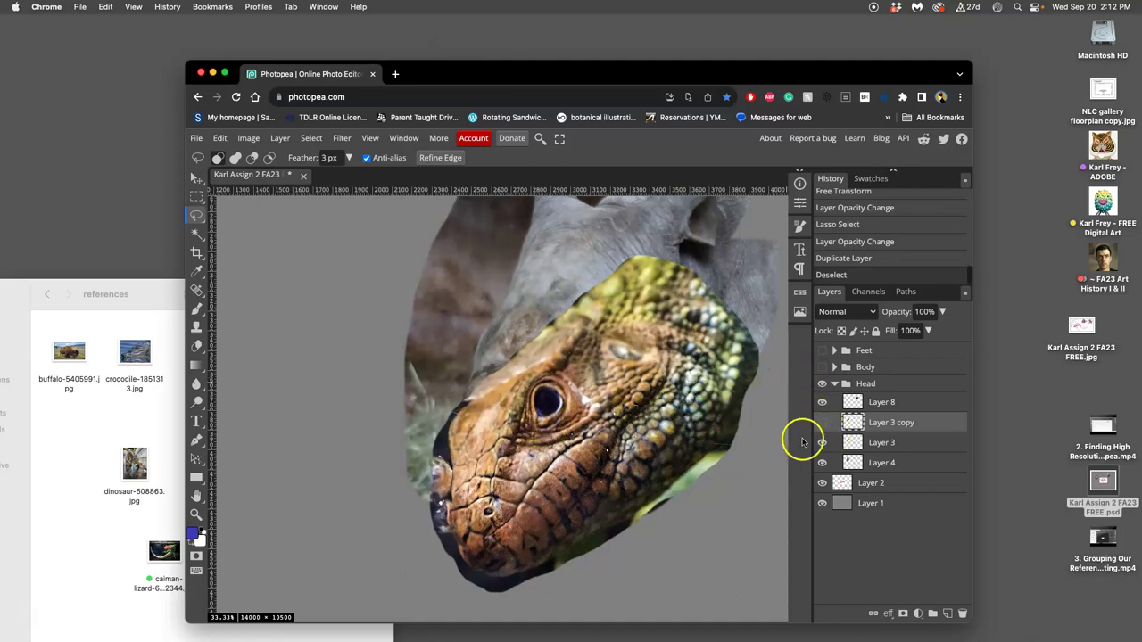
click(820, 443)
click(821, 423)
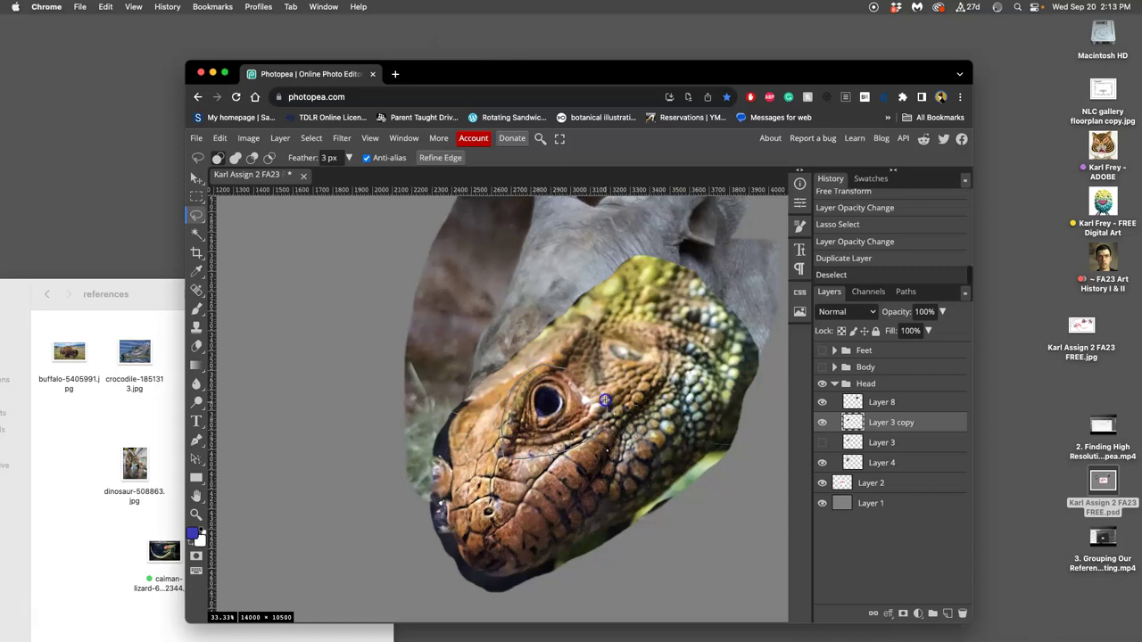
- Lasso around the lizard's eye on Layer 3 copy, invert the selection and delete everything outside the eye area
drag(573, 377, 564, 379)
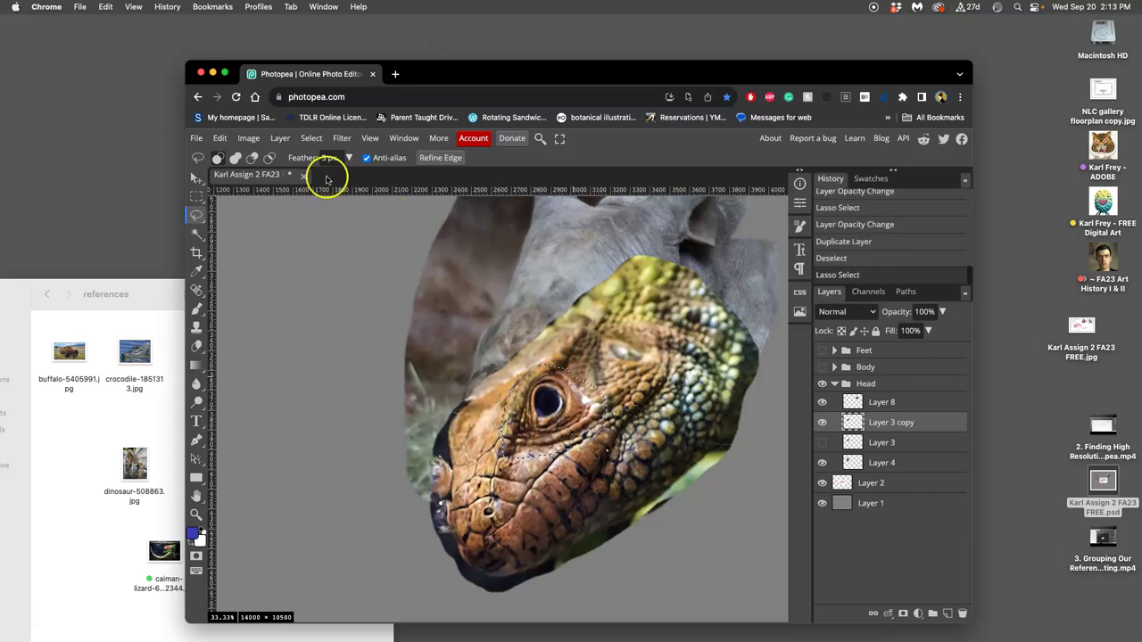
click(312, 138)
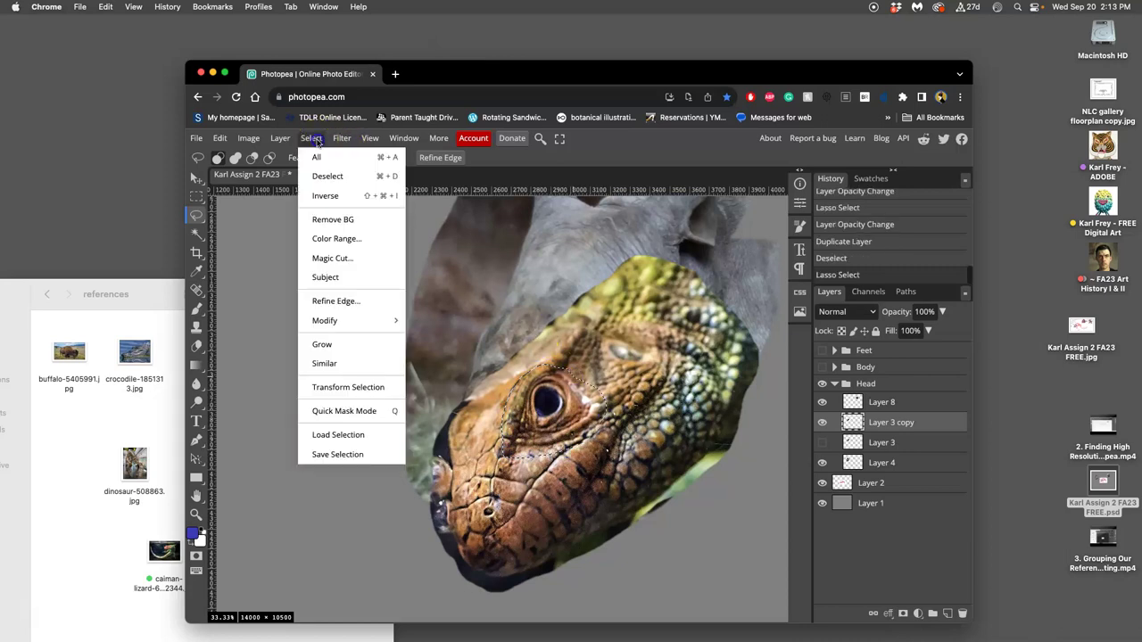
click(326, 196)
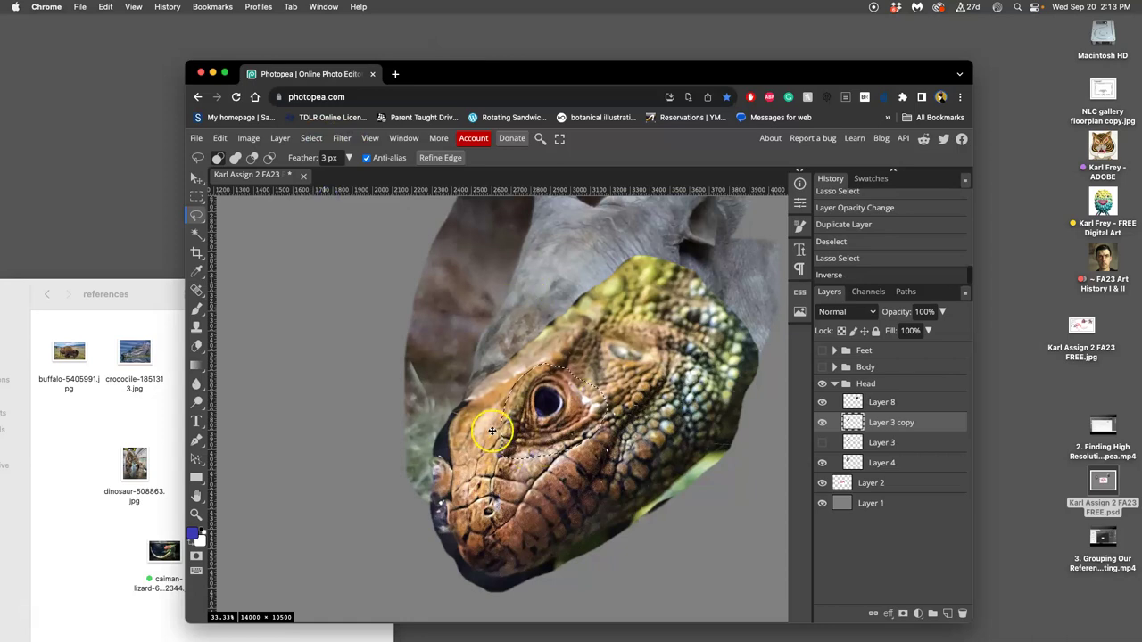
key(Delete)
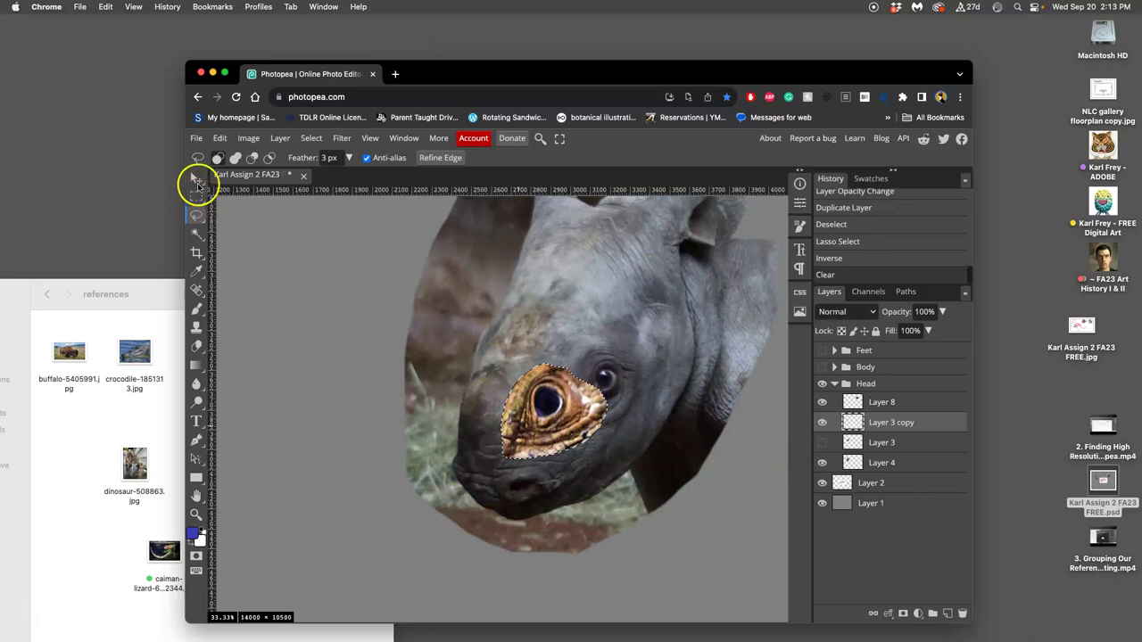
- Move the cut-out lizard eye over the rhino's eye and reduce Layer 3 copy's opacity to check the alignment
click(196, 177)
click(294, 292)
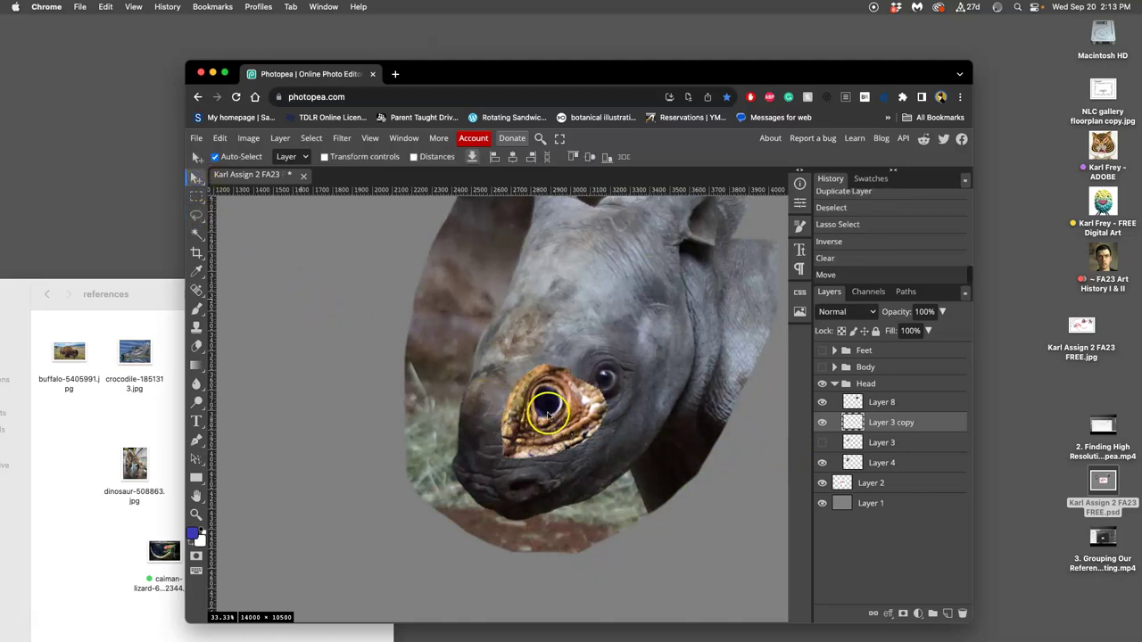
drag(553, 411, 606, 382)
click(941, 312)
drag(941, 331, 914, 331)
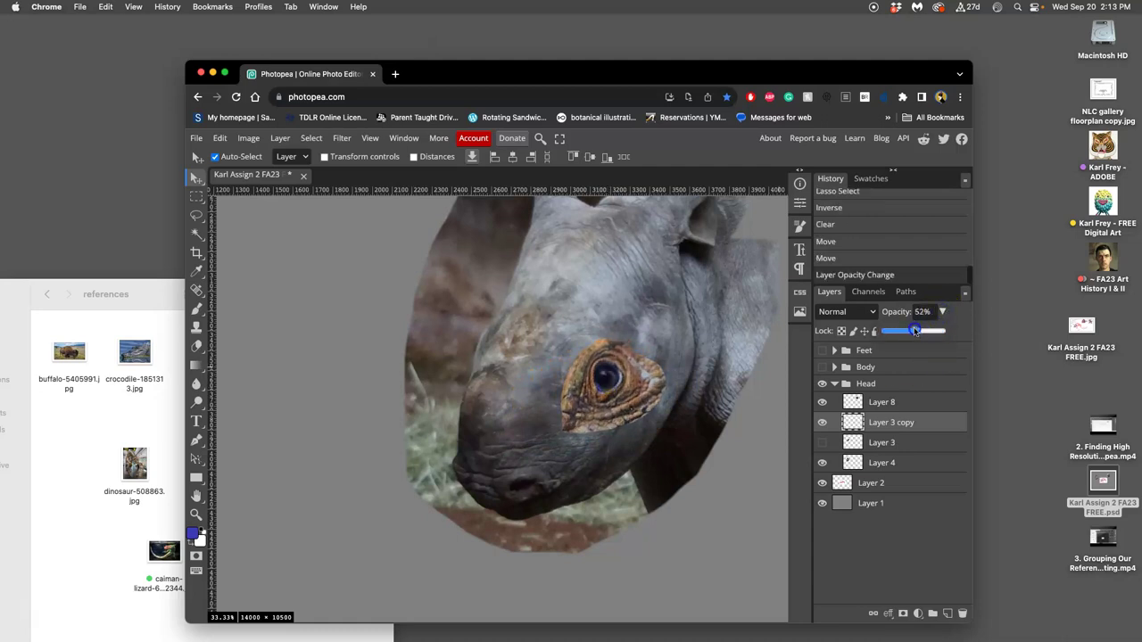
- Show the original Layer 3 again and set Layer 3 copy's opacity to 100%
click(822, 444)
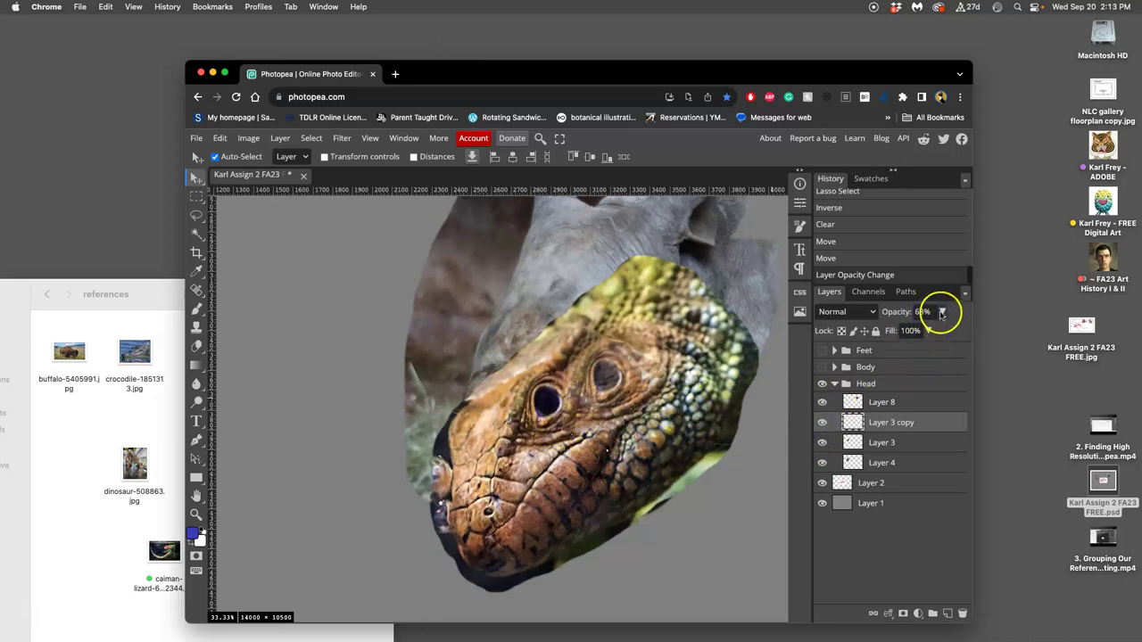
drag(928, 330, 955, 331)
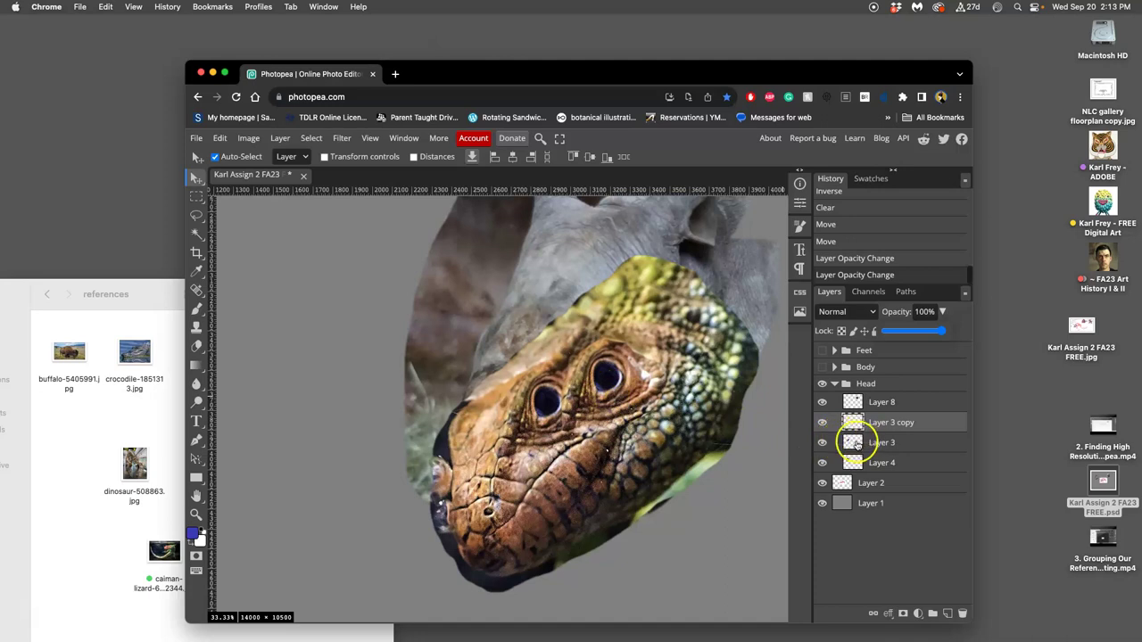
click(823, 442)
click(822, 442)
click(870, 443)
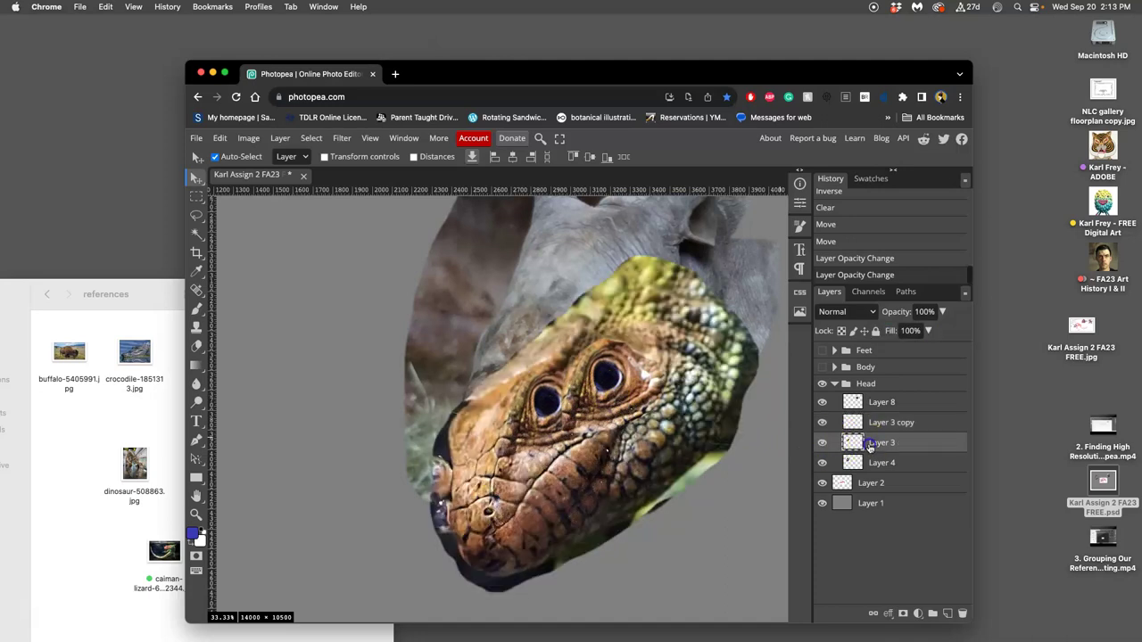
click(219, 138)
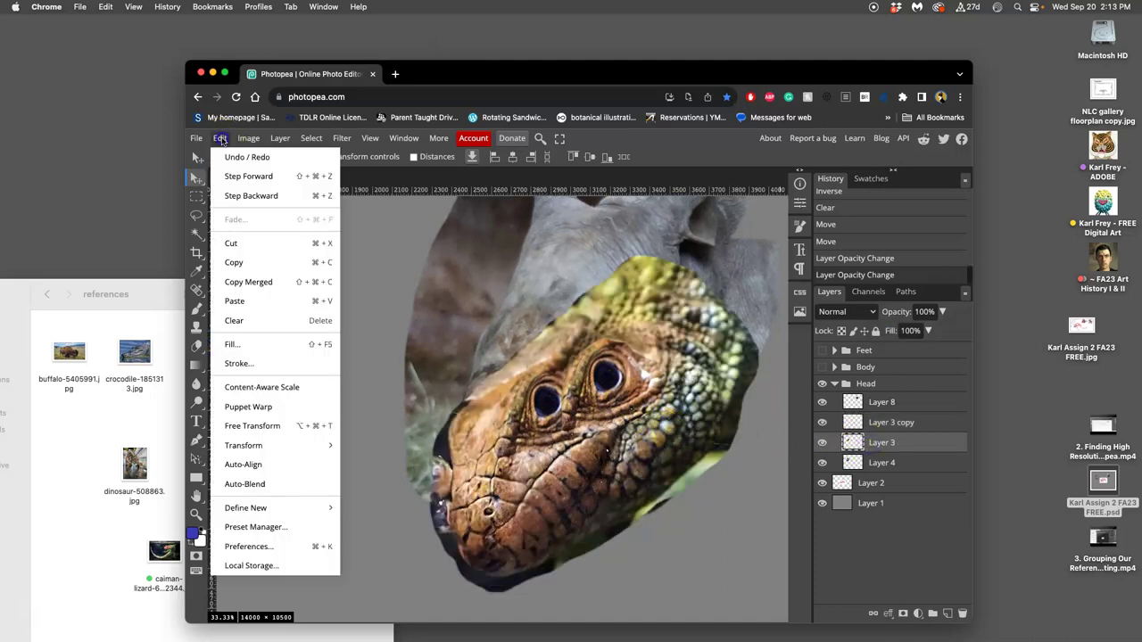
click(268, 427)
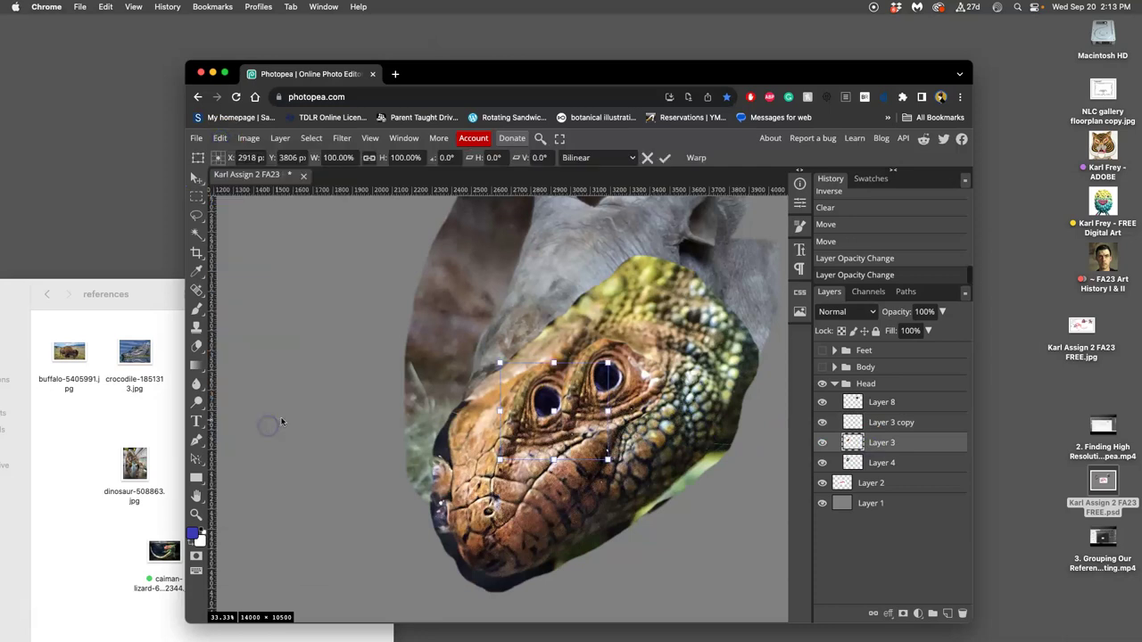
click(900, 442)
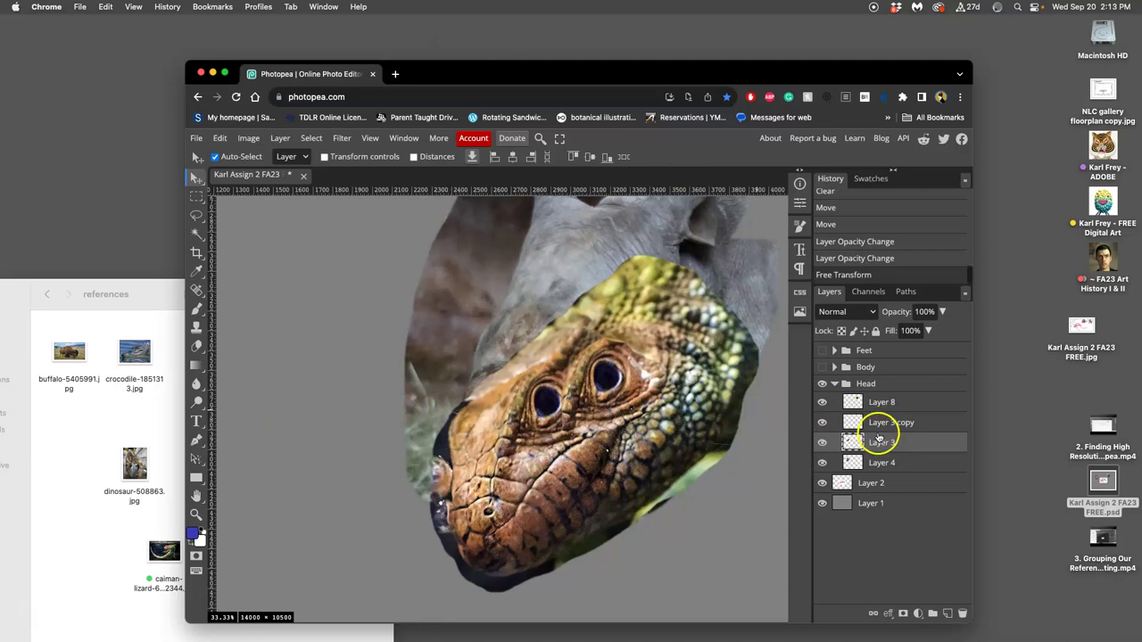
- Clear the selection and toggle Layer 3's visibility to compare it with the separate eye on Layer 3 copy
key(ctrl+d)
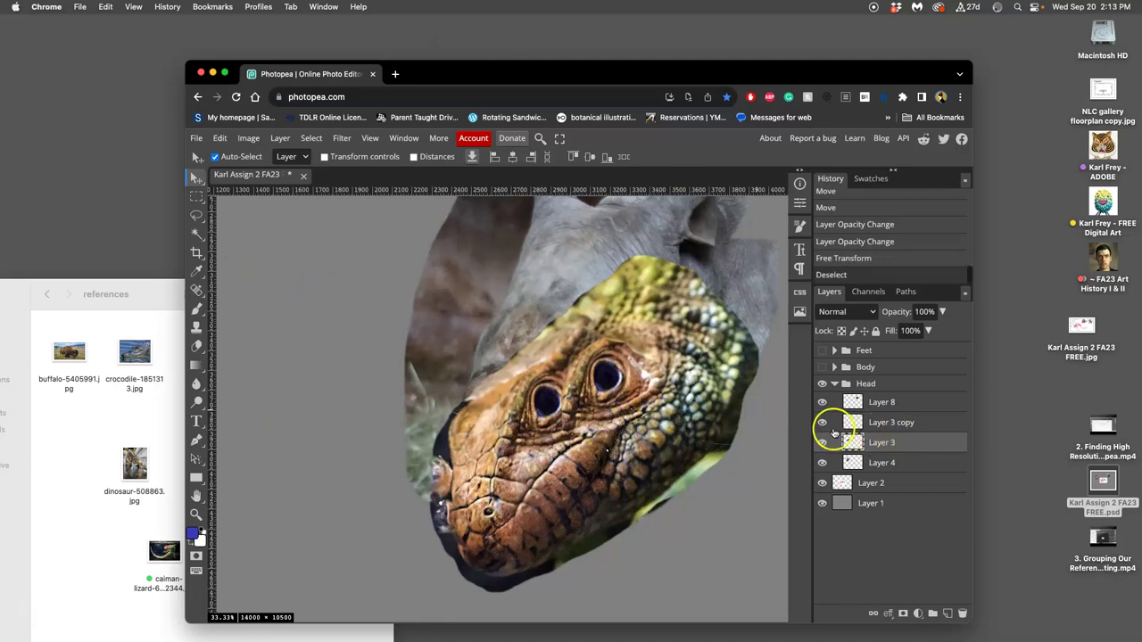
click(822, 443)
click(822, 443)
- Warp Layer 3 so its own eye slides beneath the copied eye and the skin folds line up, then check by toggling its visibility
click(220, 141)
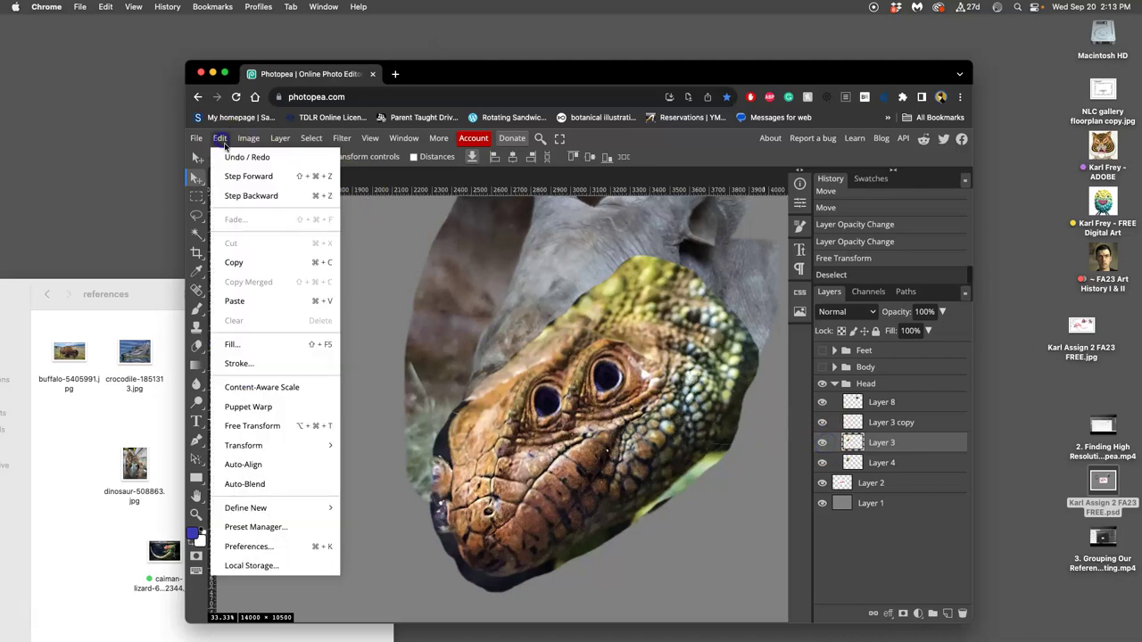
click(259, 422)
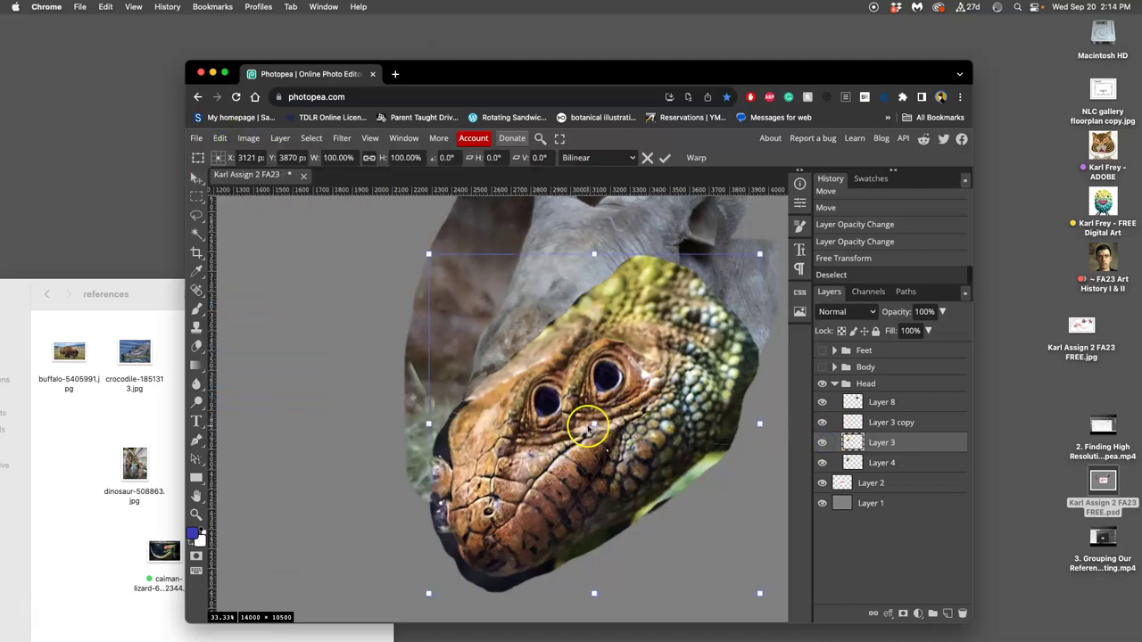
right_click(546, 380)
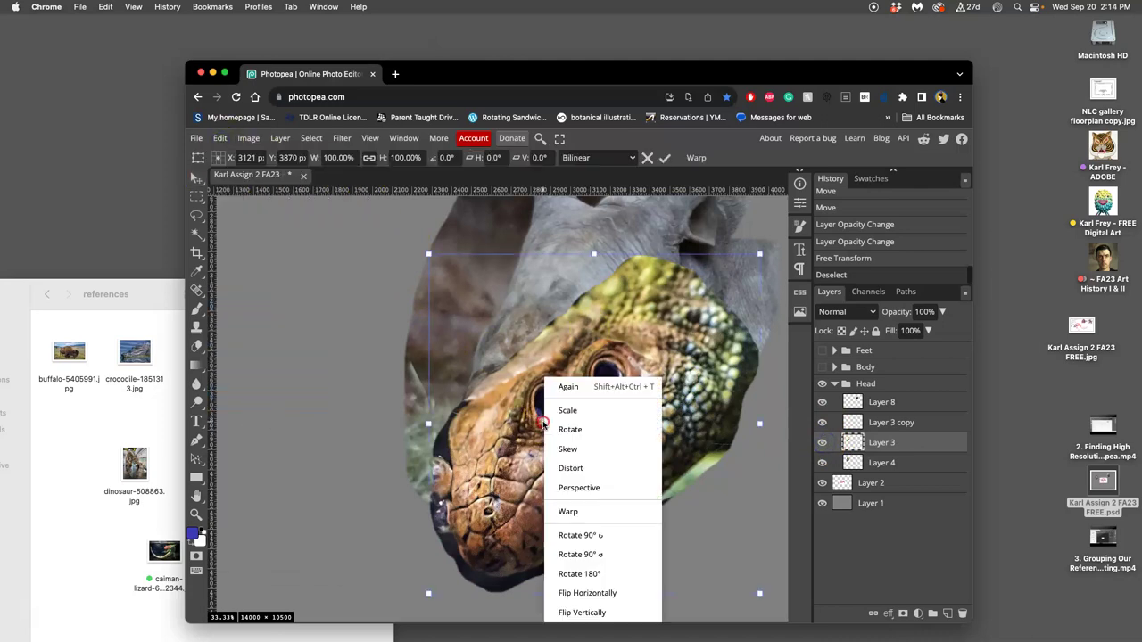
click(571, 510)
drag(598, 457, 590, 435)
drag(540, 403, 525, 372)
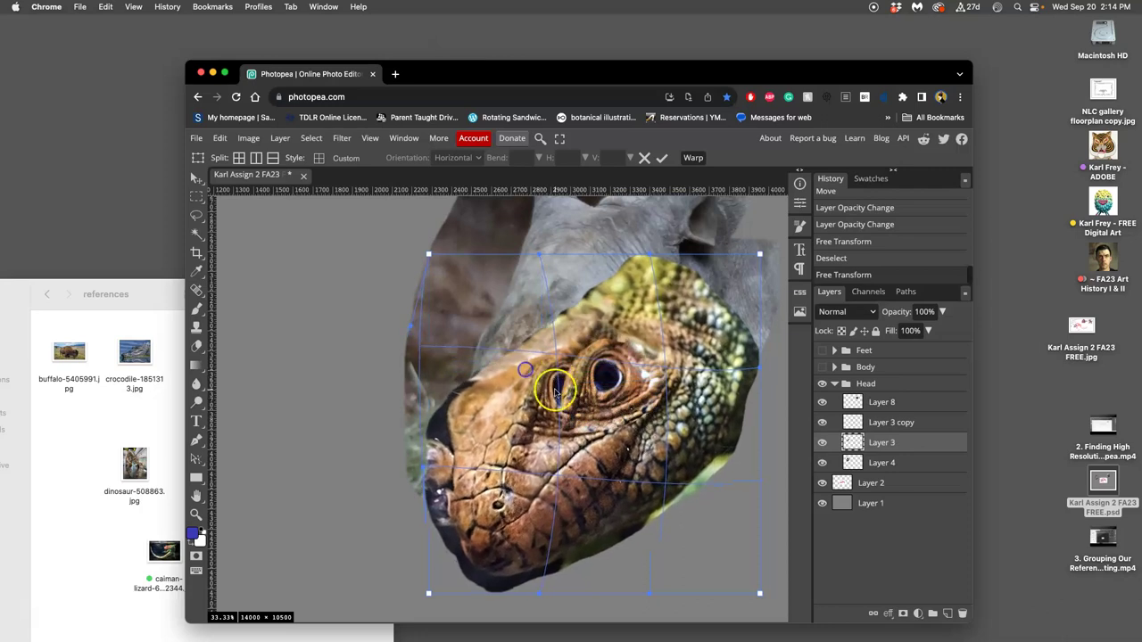
drag(605, 442, 631, 454)
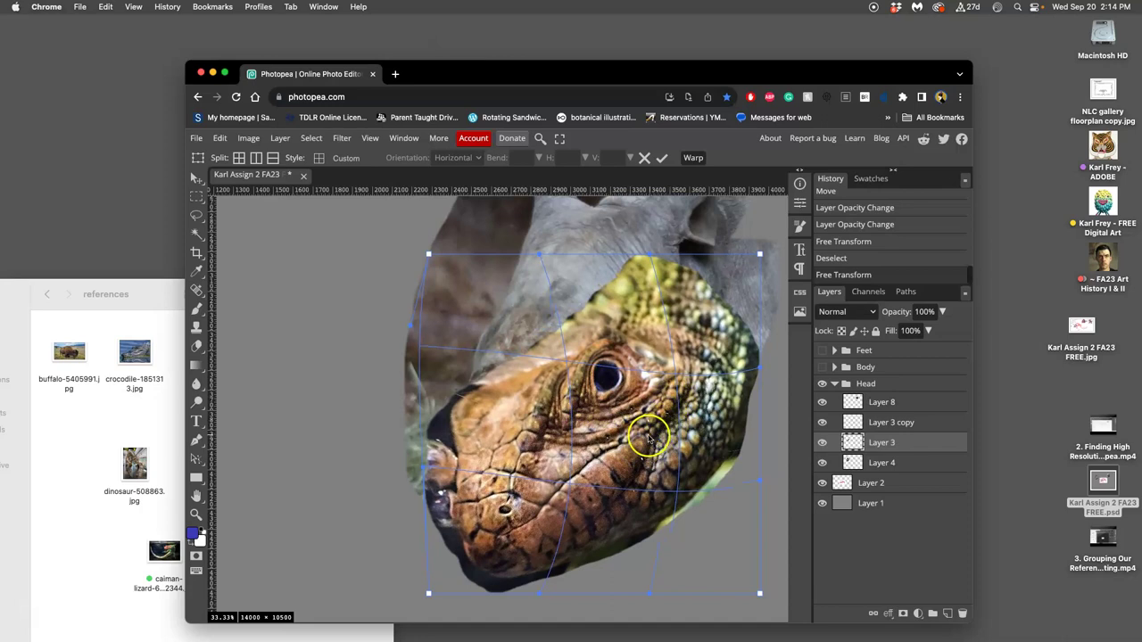
drag(549, 398, 536, 391)
drag(581, 441, 586, 439)
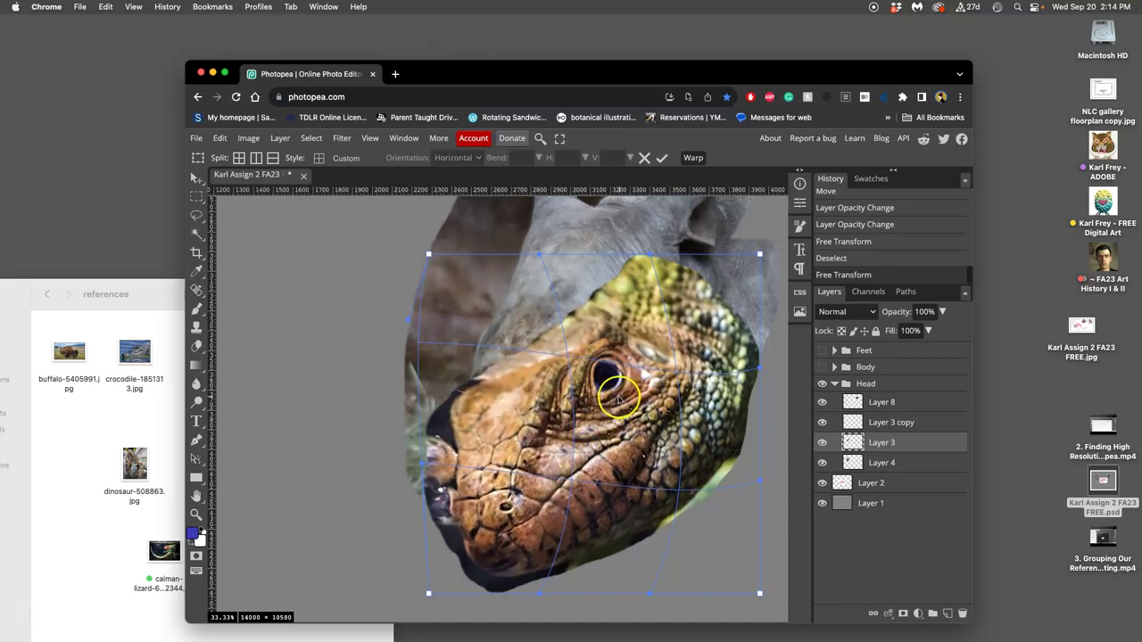
key(Return)
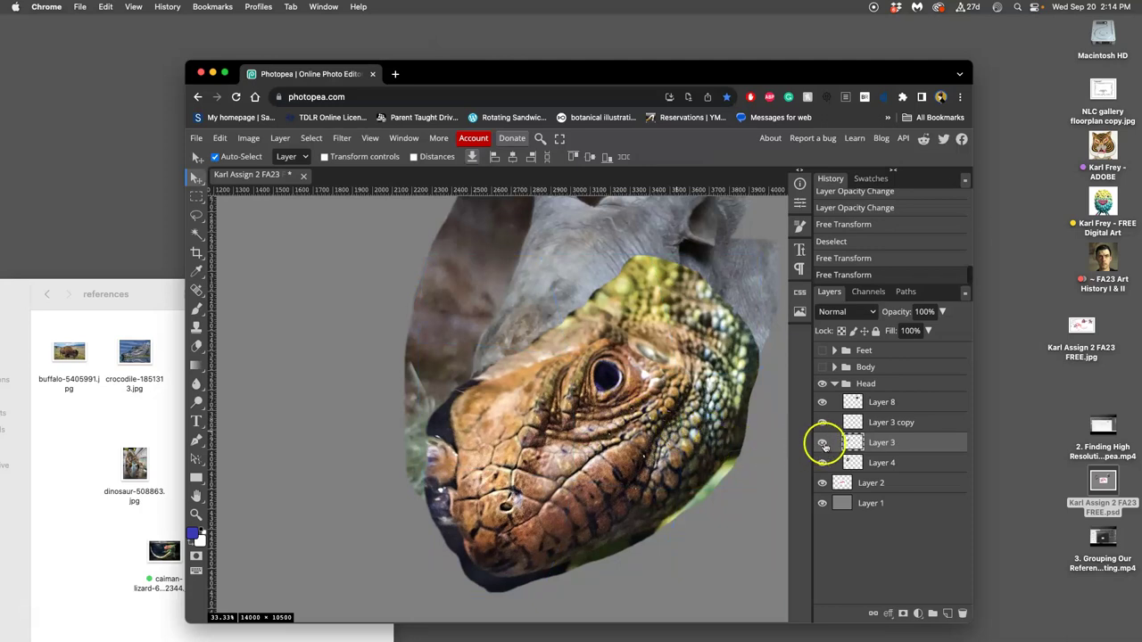
click(823, 443)
click(822, 443)
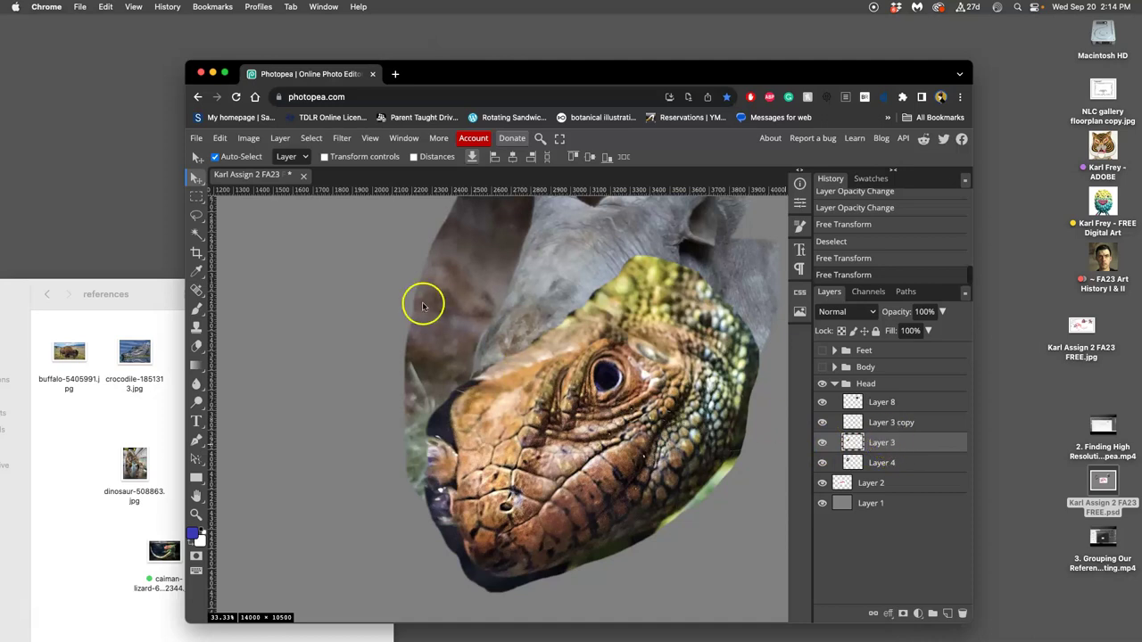
- Set the Eraser to a soft brush of 207 px with 7% hardness, try it on Layer 3 and undo the trial stroke
click(197, 345)
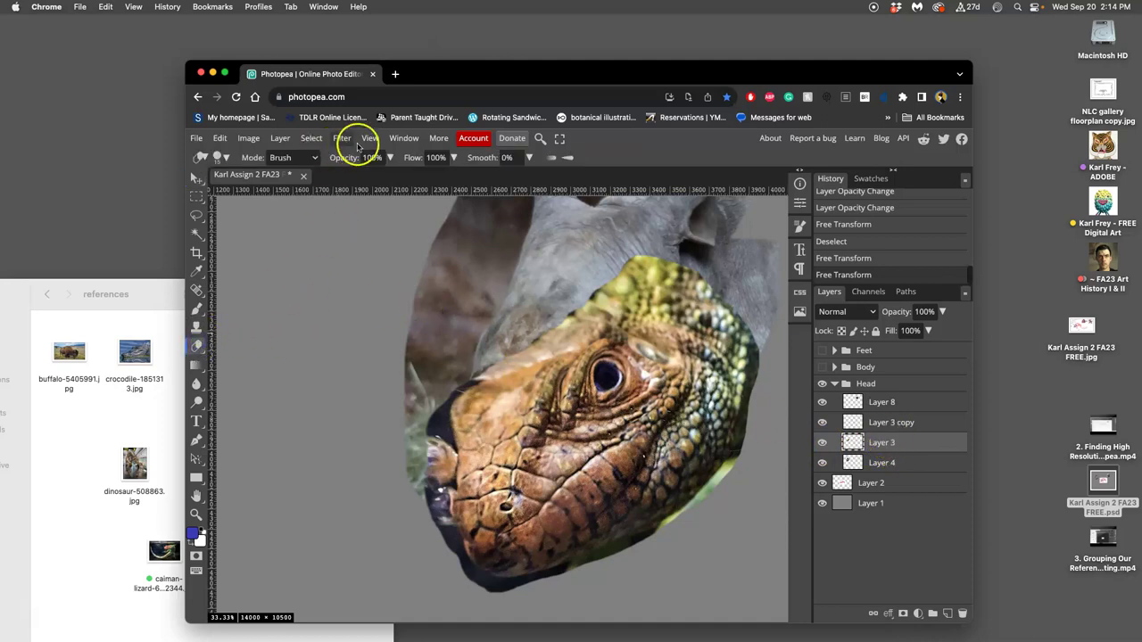
click(226, 158)
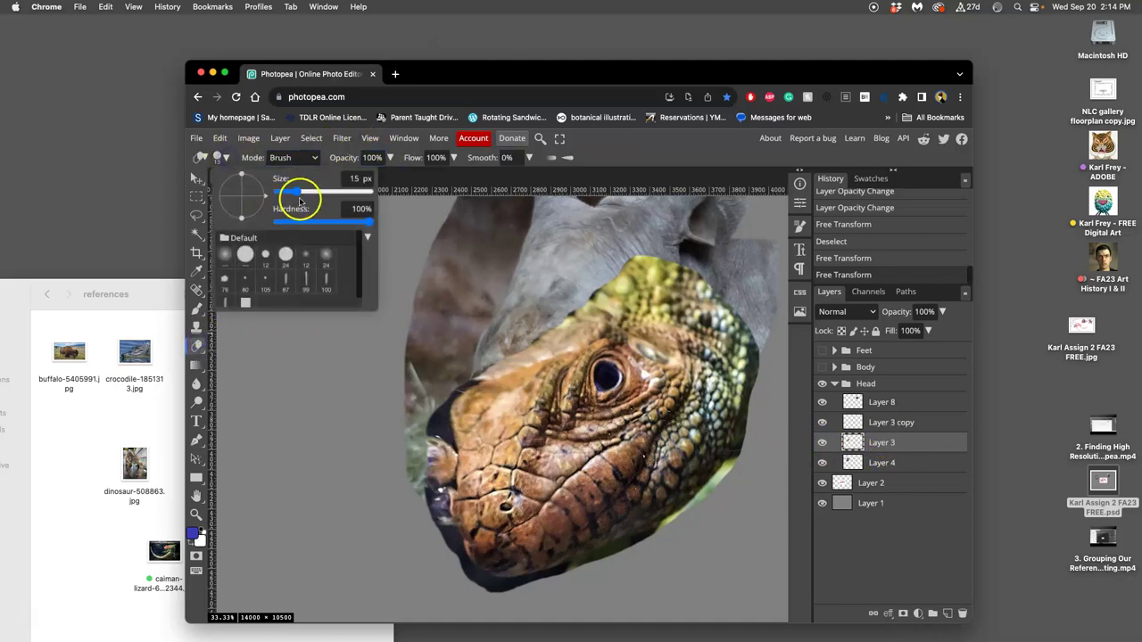
mouse_move(308, 221)
mouse_down()
mouse_move(331, 222)
mouse_move(284, 222)
mouse_move(328, 192)
mouse_up()
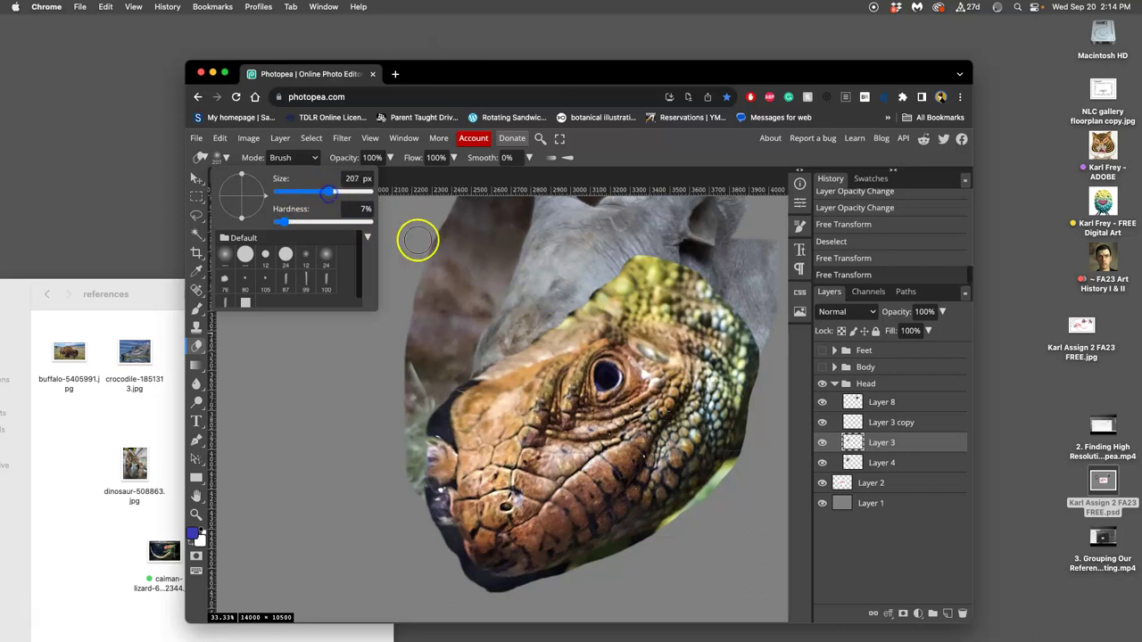
click(567, 335)
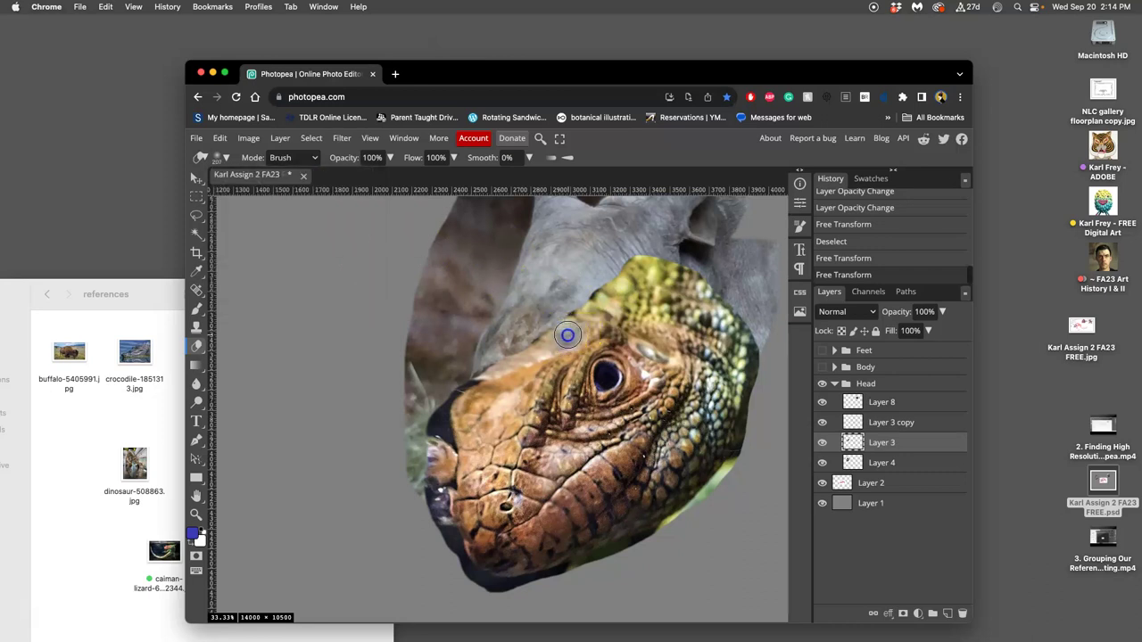
click(531, 348)
key(ctrl+z)
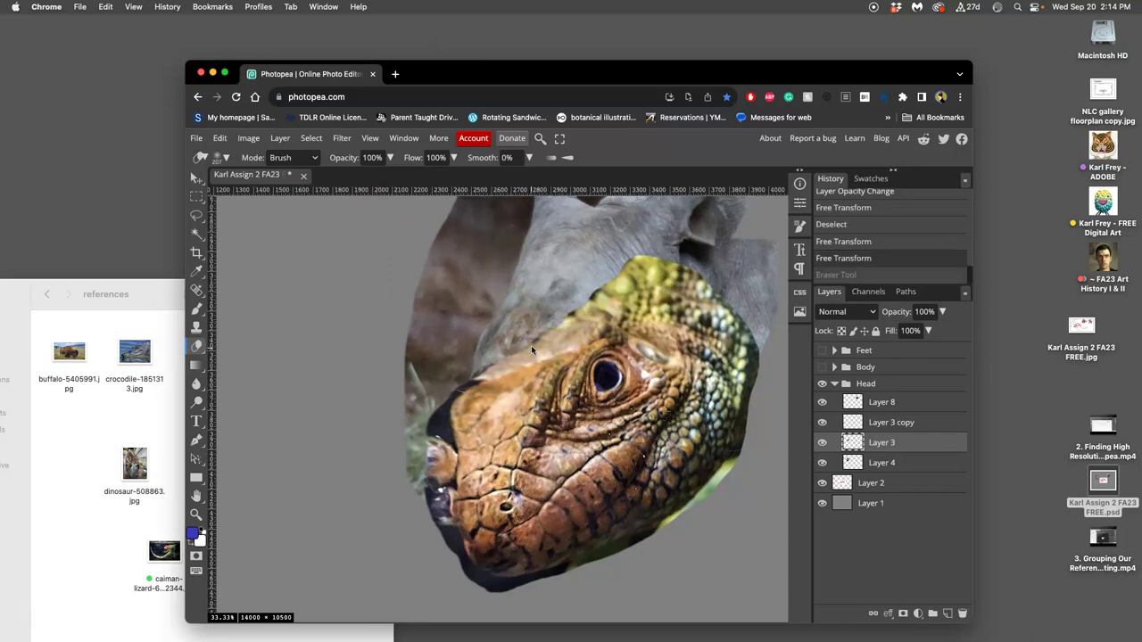
click(308, 160)
click(226, 158)
click(226, 158)
- Erase the lizard's upper head and brow on Layer 3, softening the edge above the eye and snout into the rhino skin
mouse_move(655, 252)
mouse_down()
mouse_move(639, 286)
mouse_move(664, 291)
mouse_move(694, 267)
mouse_move(754, 326)
mouse_move(709, 312)
mouse_up()
drag(637, 293, 560, 310)
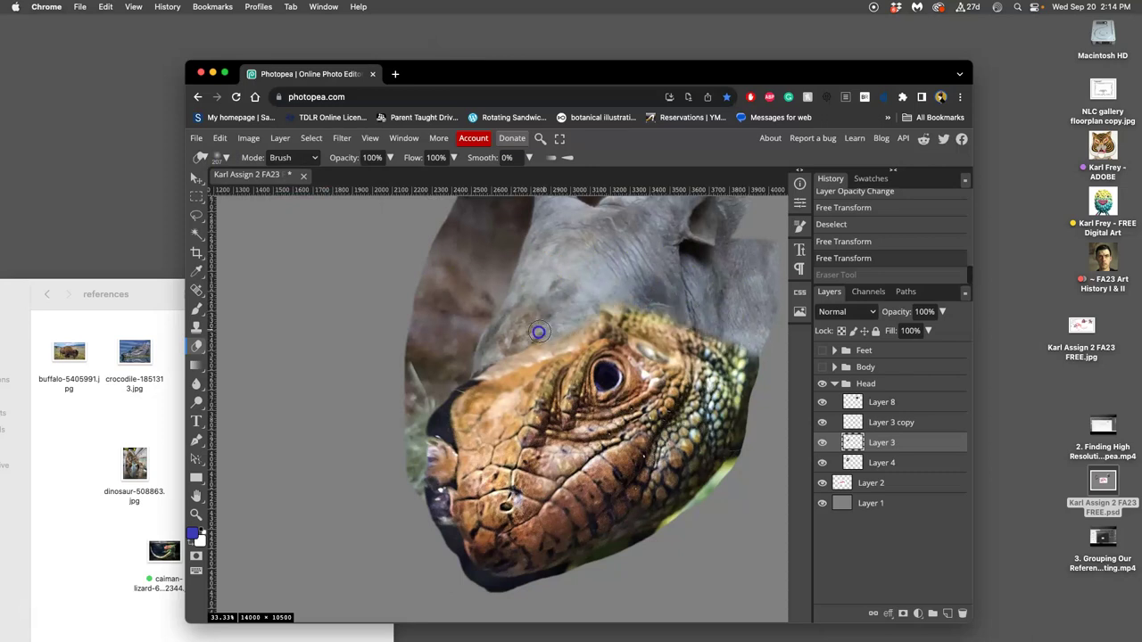
mouse_move(516, 365)
mouse_down()
mouse_move(569, 350)
mouse_move(552, 369)
mouse_move(589, 321)
mouse_move(667, 324)
mouse_move(600, 326)
mouse_move(682, 337)
mouse_up()
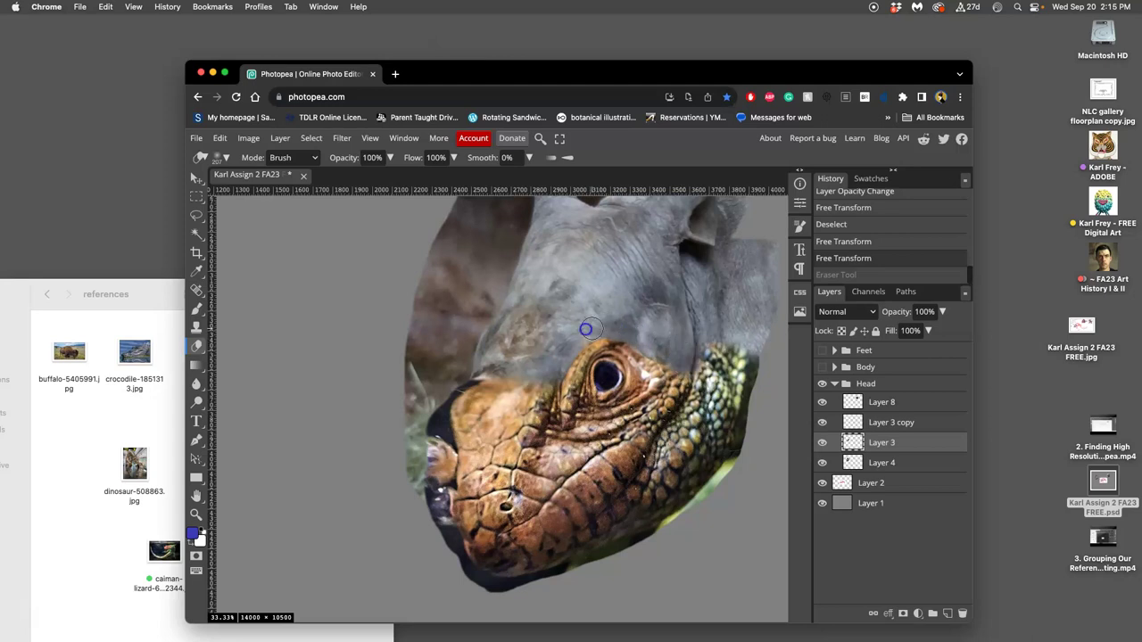
mouse_move(542, 338)
mouse_down()
mouse_move(566, 377)
mouse_move(543, 416)
mouse_move(472, 395)
mouse_move(480, 385)
mouse_move(468, 393)
mouse_move(470, 364)
mouse_up()
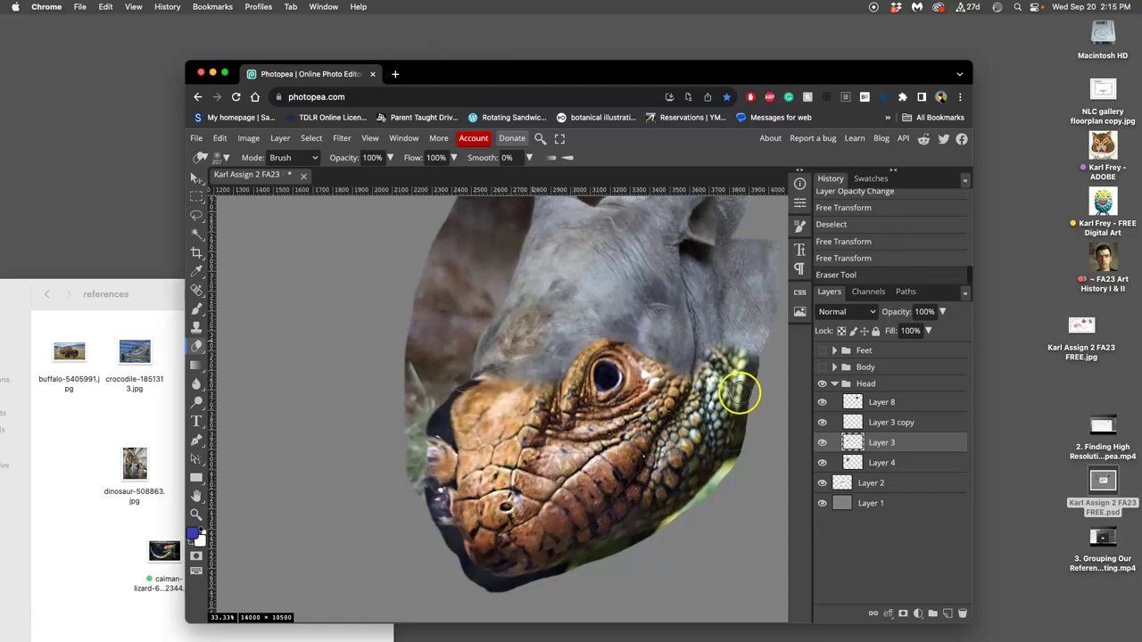
- Start a new warp on Layer 3 and reshape the grid around the outer edge of the lizard's snout
click(220, 138)
click(259, 426)
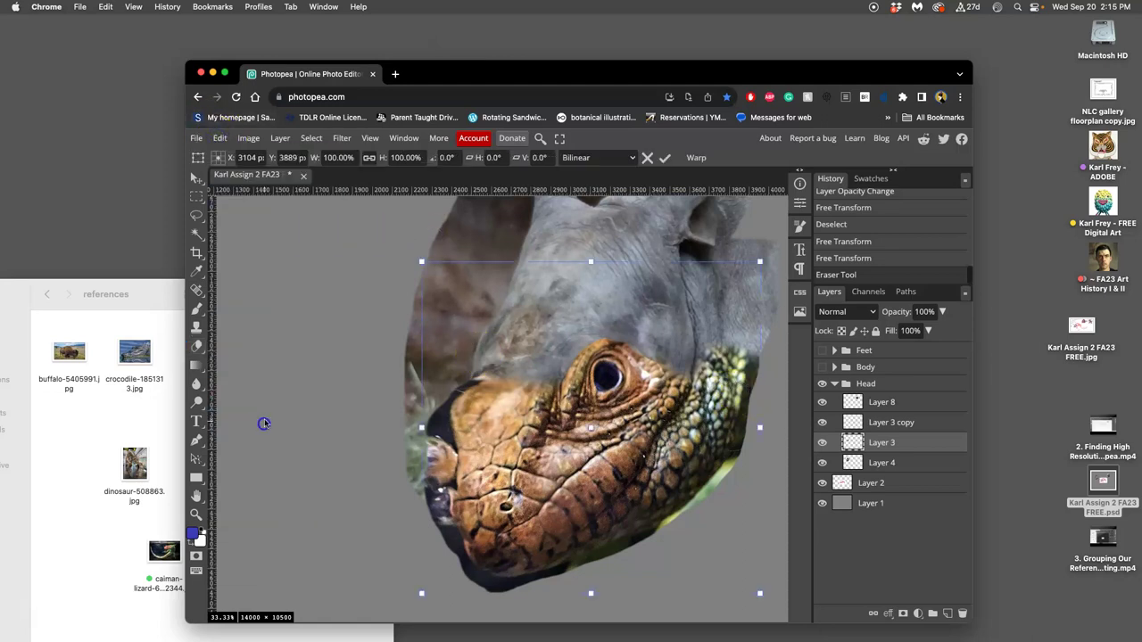
right_click(518, 420)
click(554, 507)
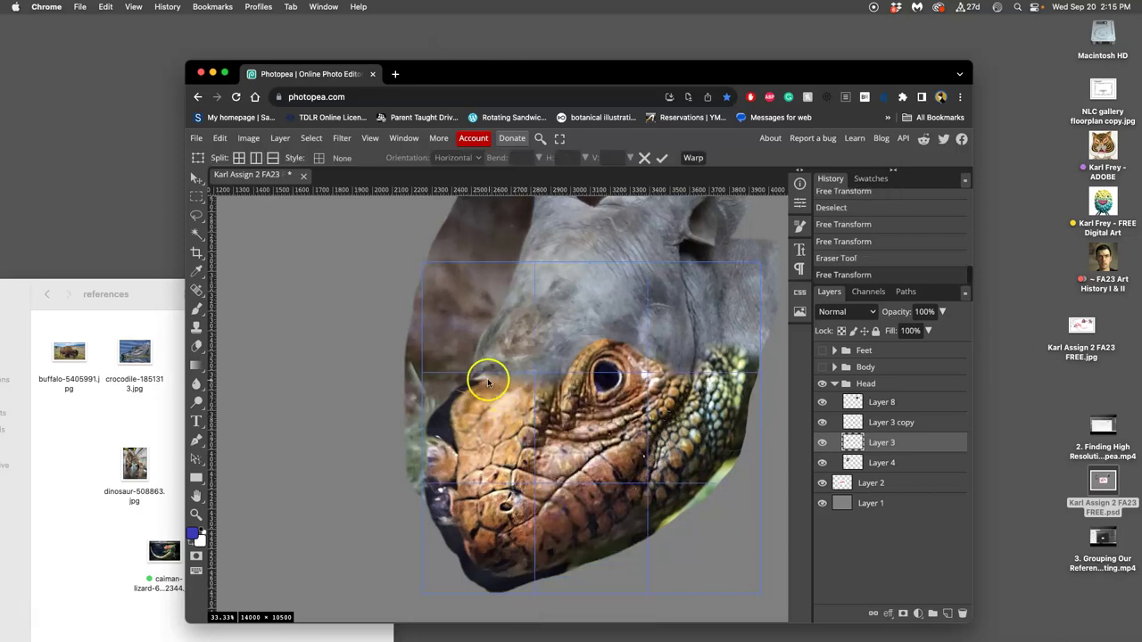
drag(482, 379, 434, 373)
drag(472, 260, 445, 258)
drag(436, 394, 449, 404)
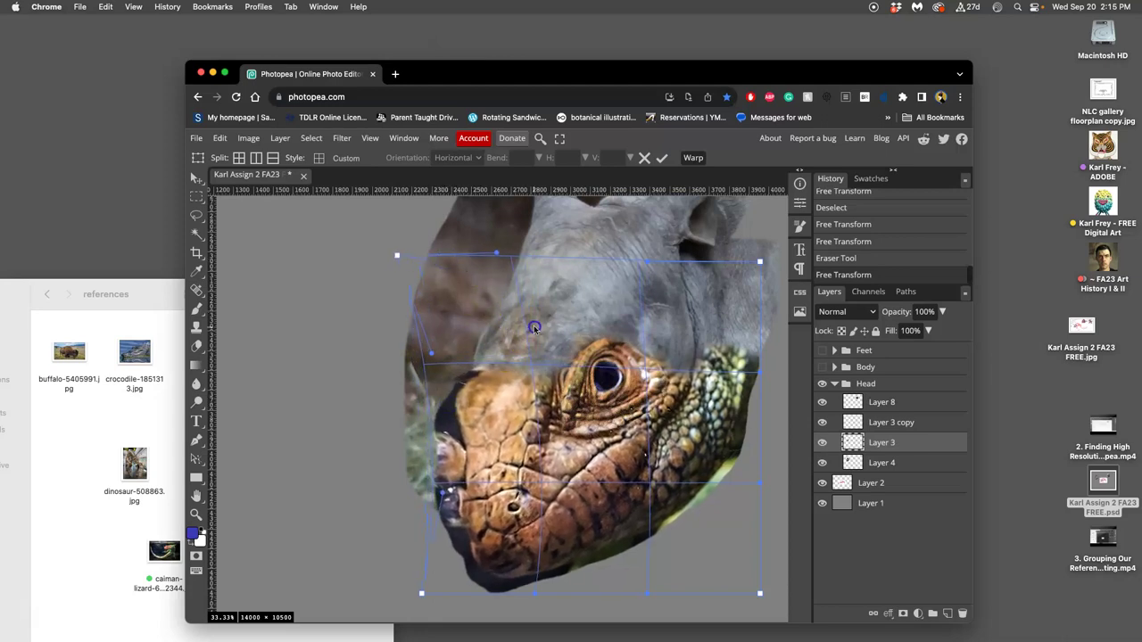
- Pull the upper part of Layer 3's warp upward so the snout rises over the rhino's face, and apply it
drag(534, 327, 527, 312)
drag(617, 308, 633, 297)
drag(534, 278, 522, 270)
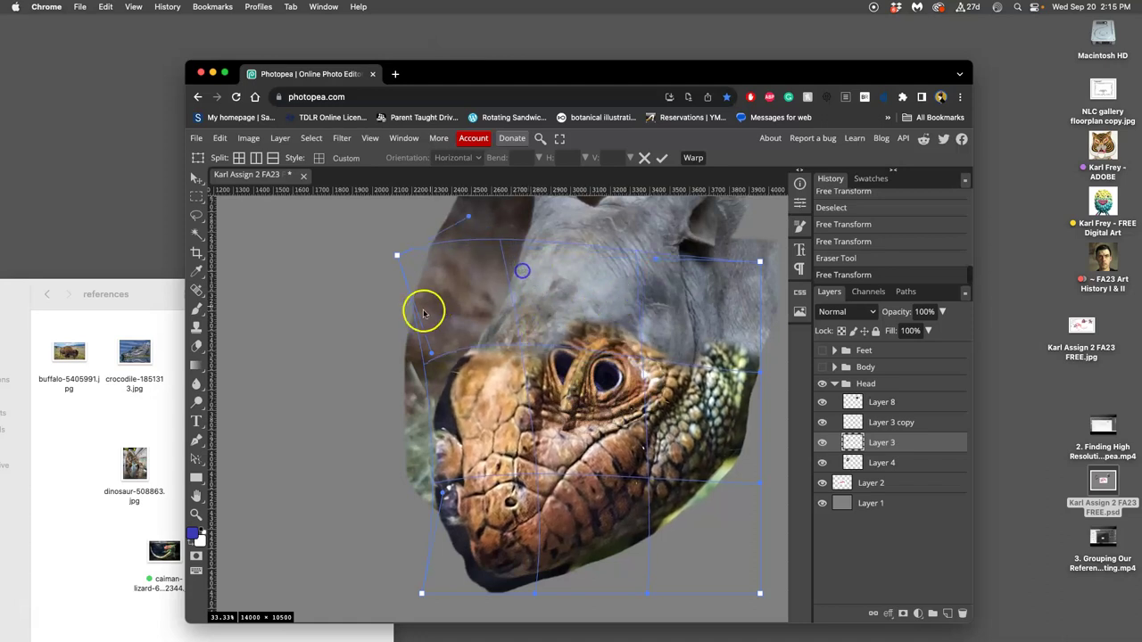
drag(425, 363, 430, 356)
drag(595, 295, 601, 304)
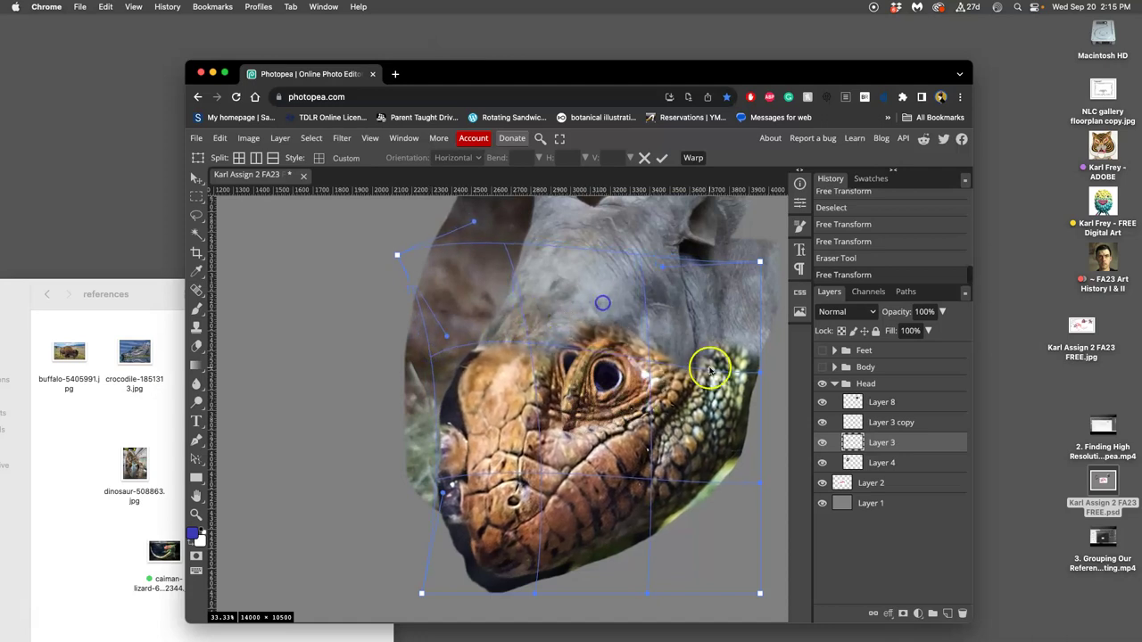
key(Return)
key(e)
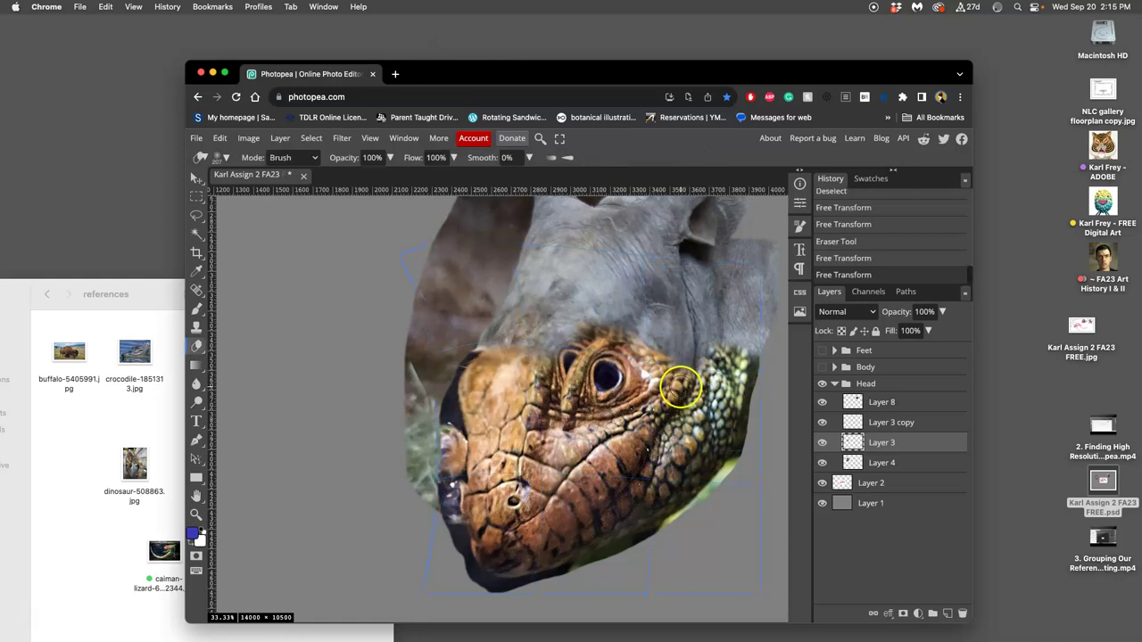
- Isolate Layer 4 briefly to inspect it, warp the rhino head's outer edge slightly inward, and set the layer's opacity to 100%
click(883, 464)
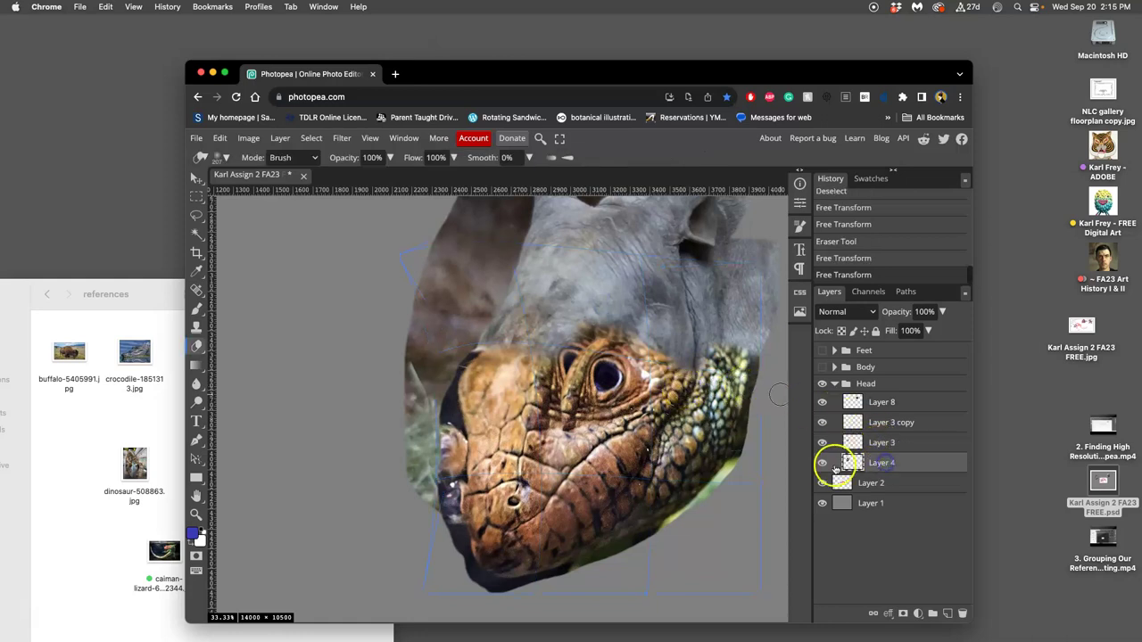
alt+click(822, 463)
alt+click(821, 462)
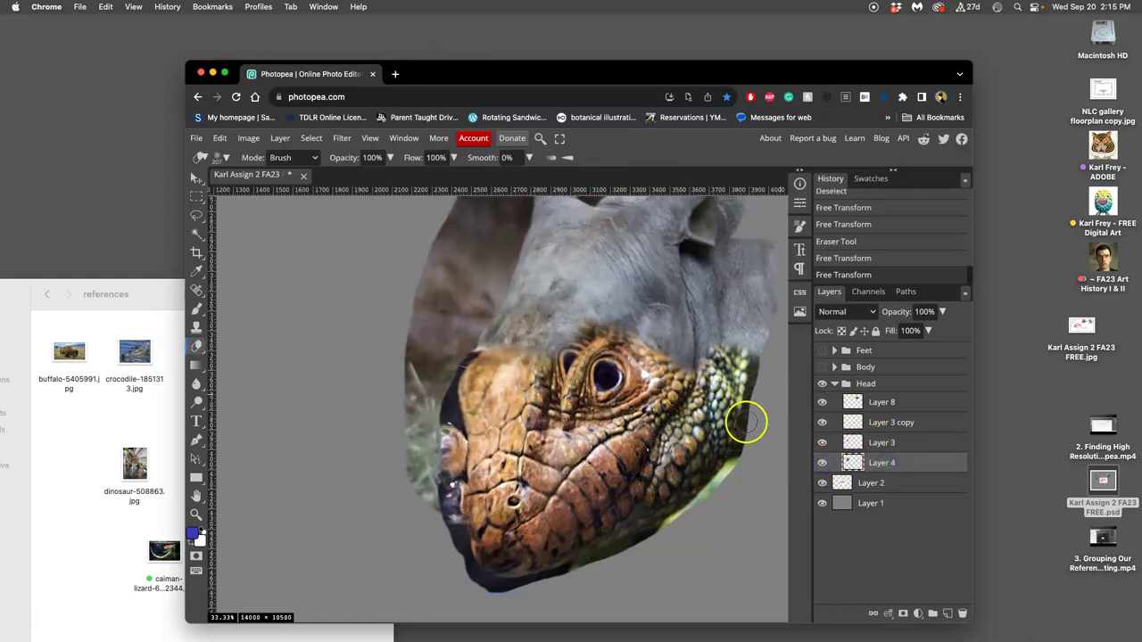
key(super+minus)
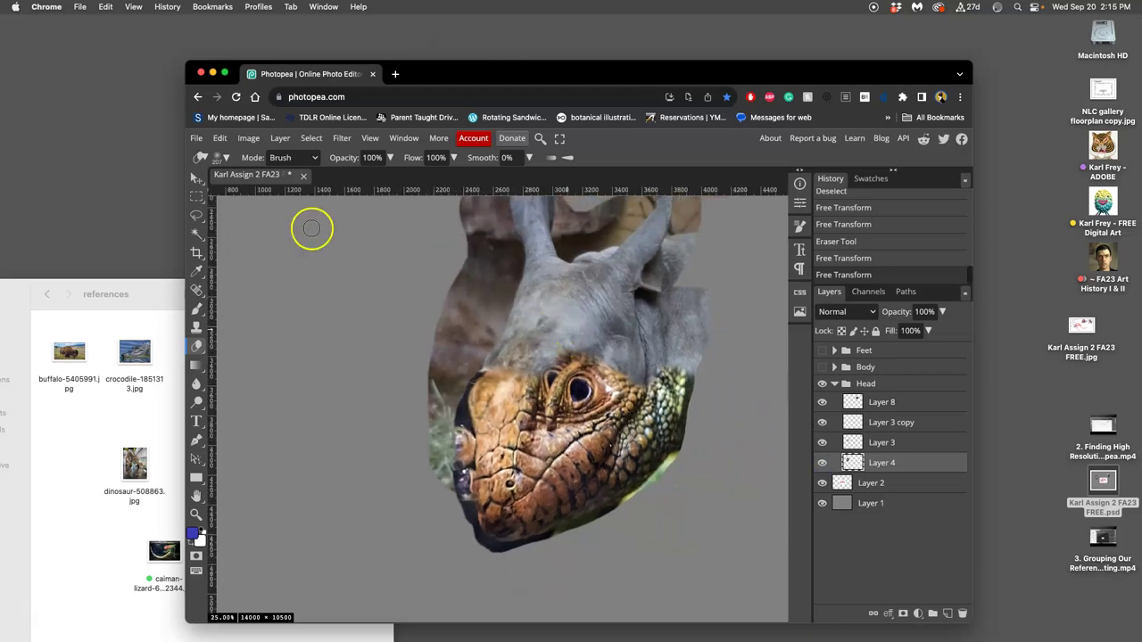
click(219, 138)
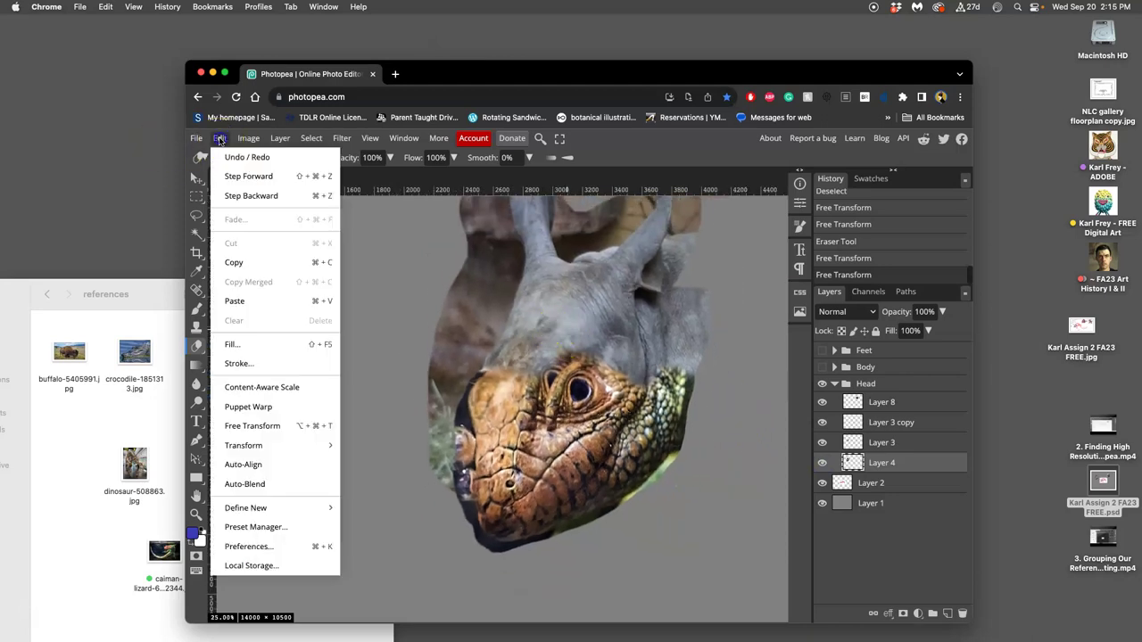
click(252, 425)
right_click(505, 326)
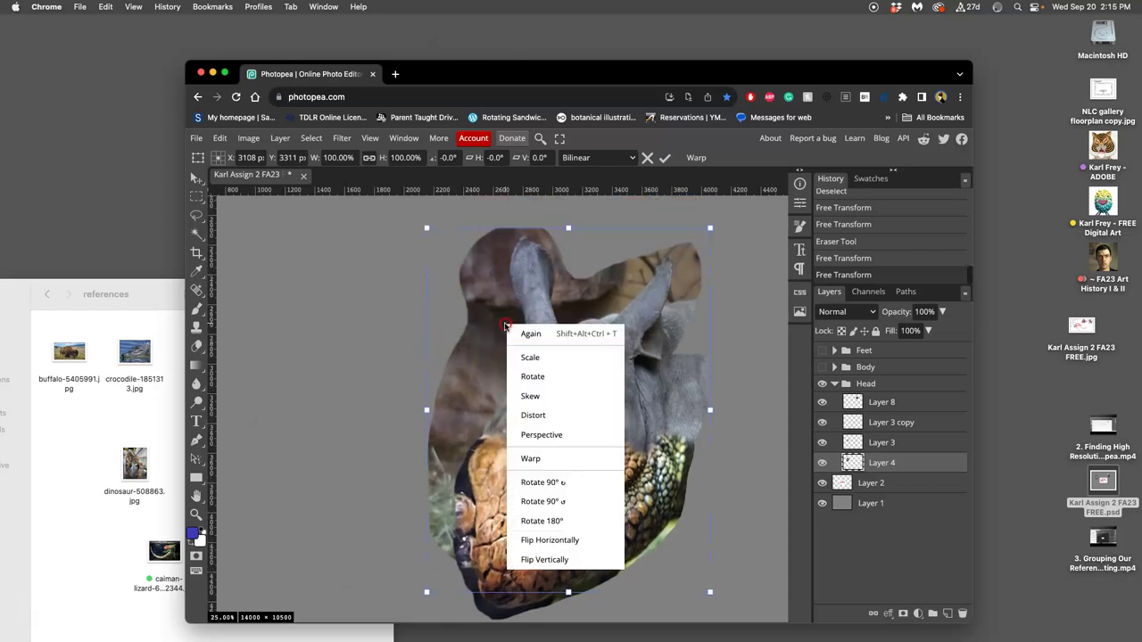
click(539, 459)
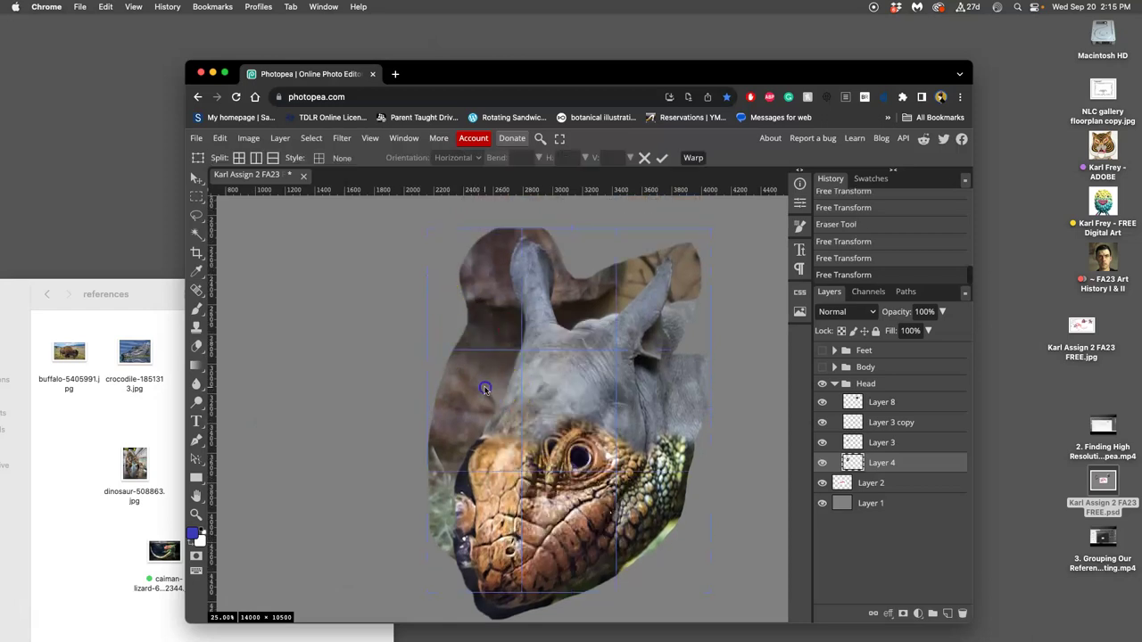
drag(485, 389, 488, 394)
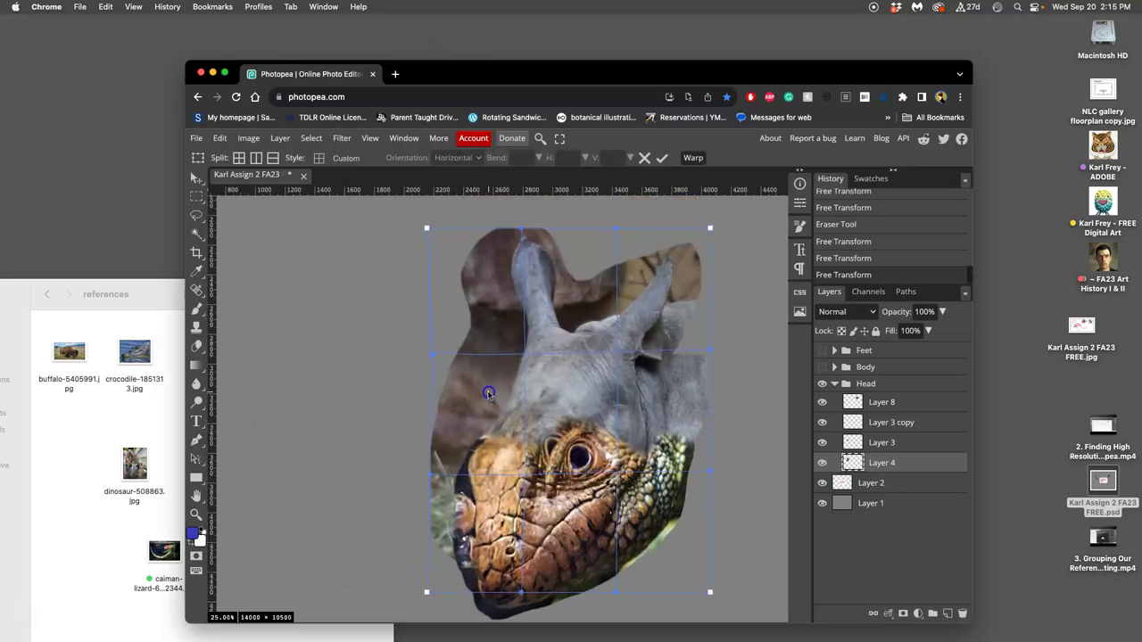
click(942, 312)
drag(921, 334, 948, 332)
- Rename Layer 3 copy to "eye" and toggle its visibility to verify its content
click(892, 441)
click(888, 422)
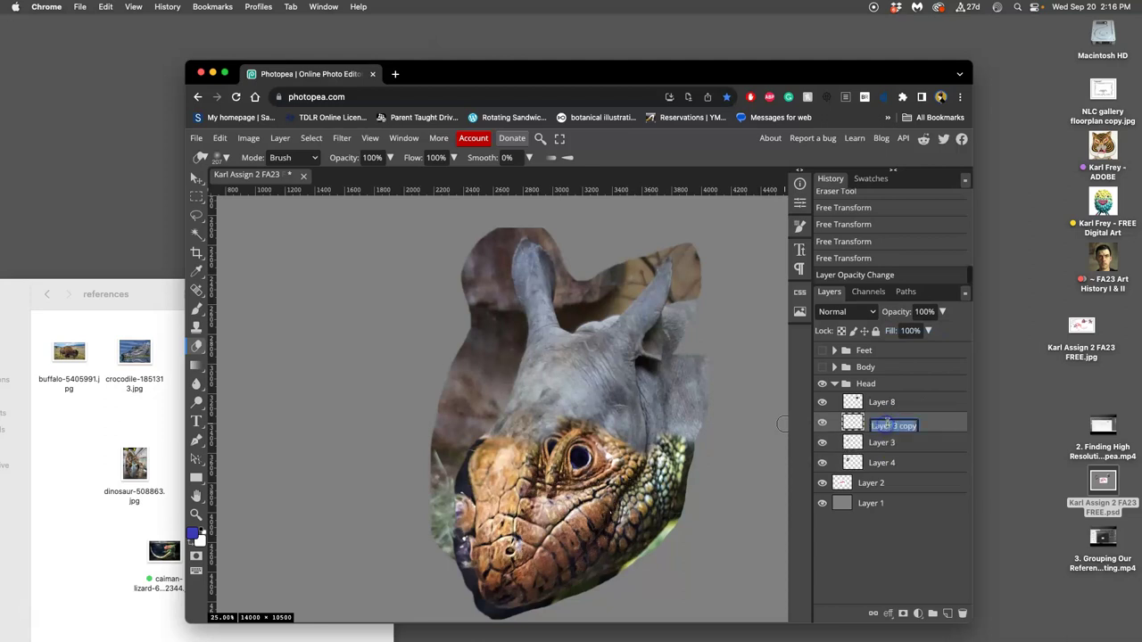
click(926, 424)
click(822, 423)
click(822, 422)
- Erase the duplicate lizard eye and the adjoining upper snout edge on Layer 3, and select Layer 4
click(875, 443)
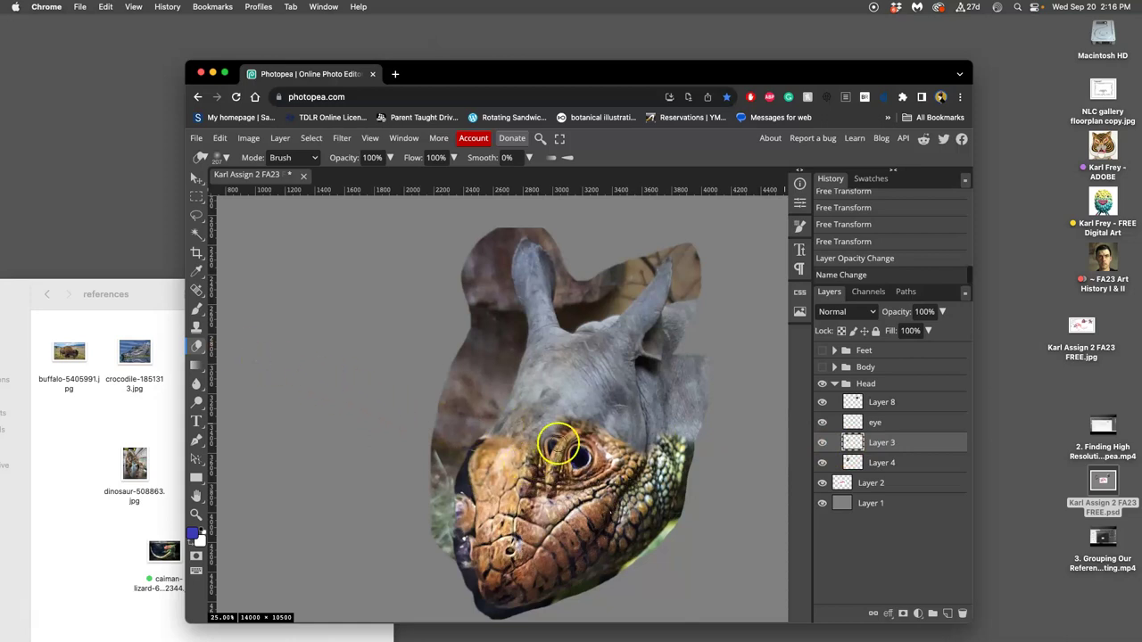
drag(556, 441, 554, 441)
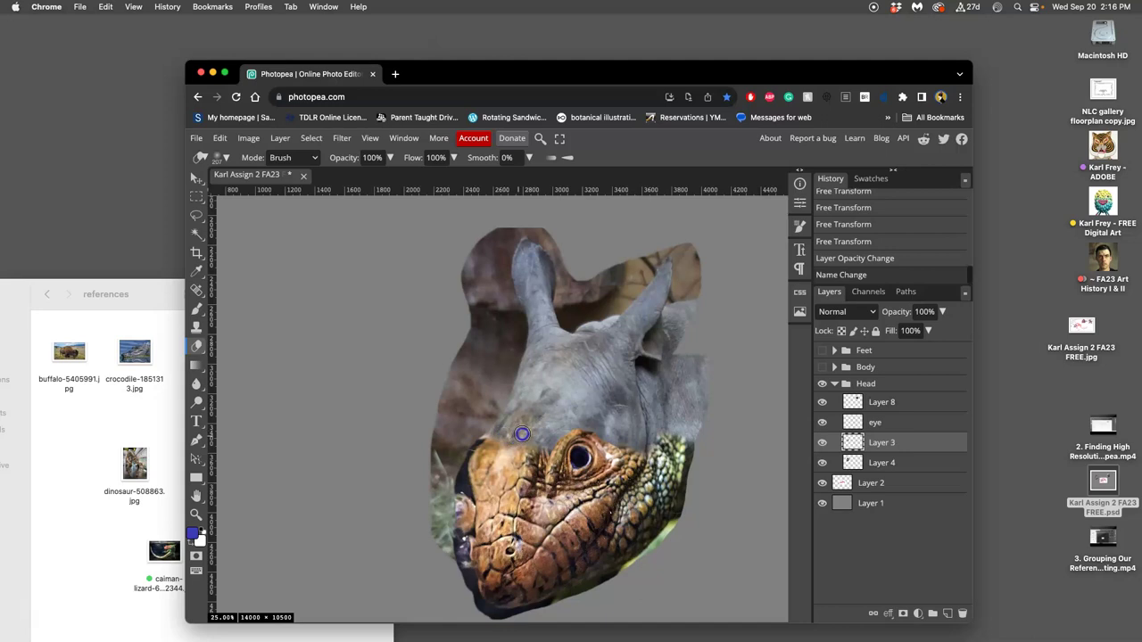
click(526, 432)
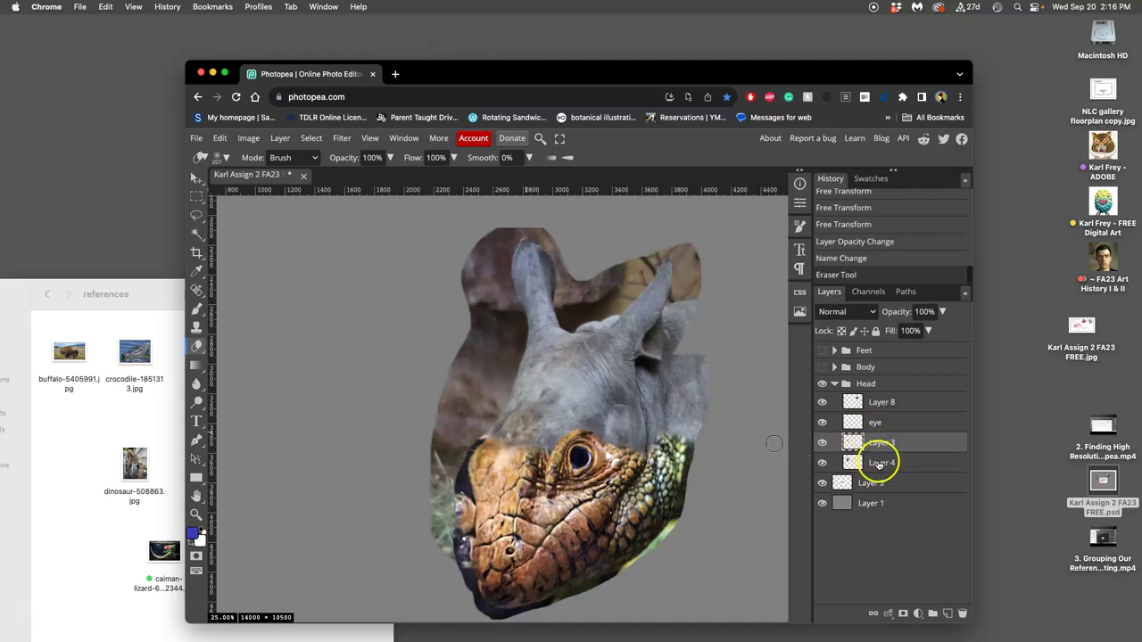
click(878, 462)
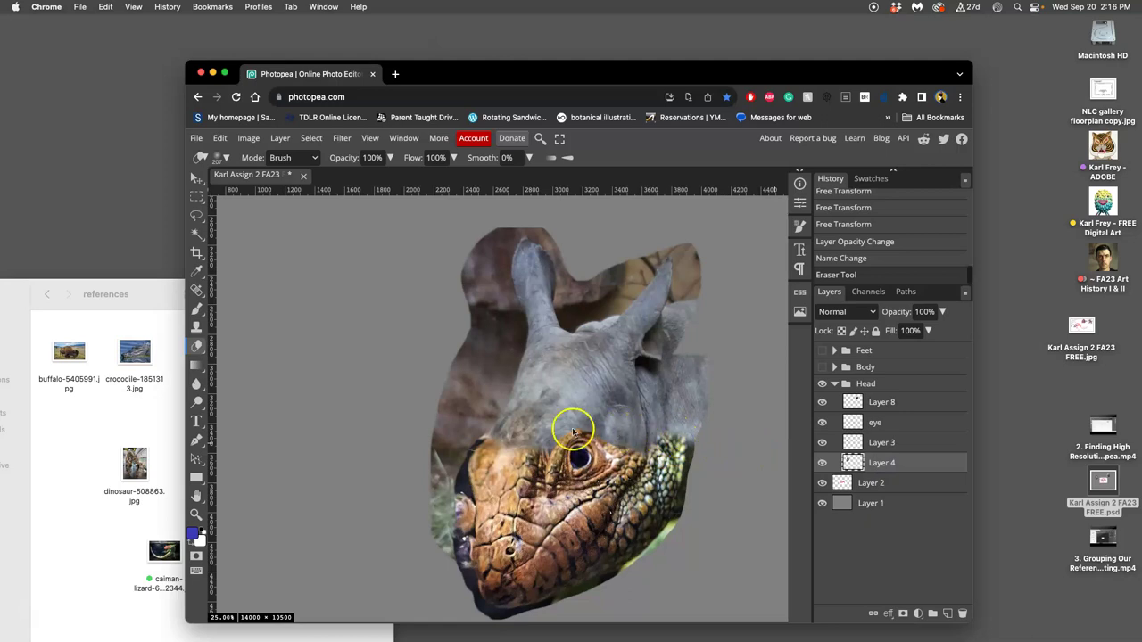
key(super+t)
click(514, 74)
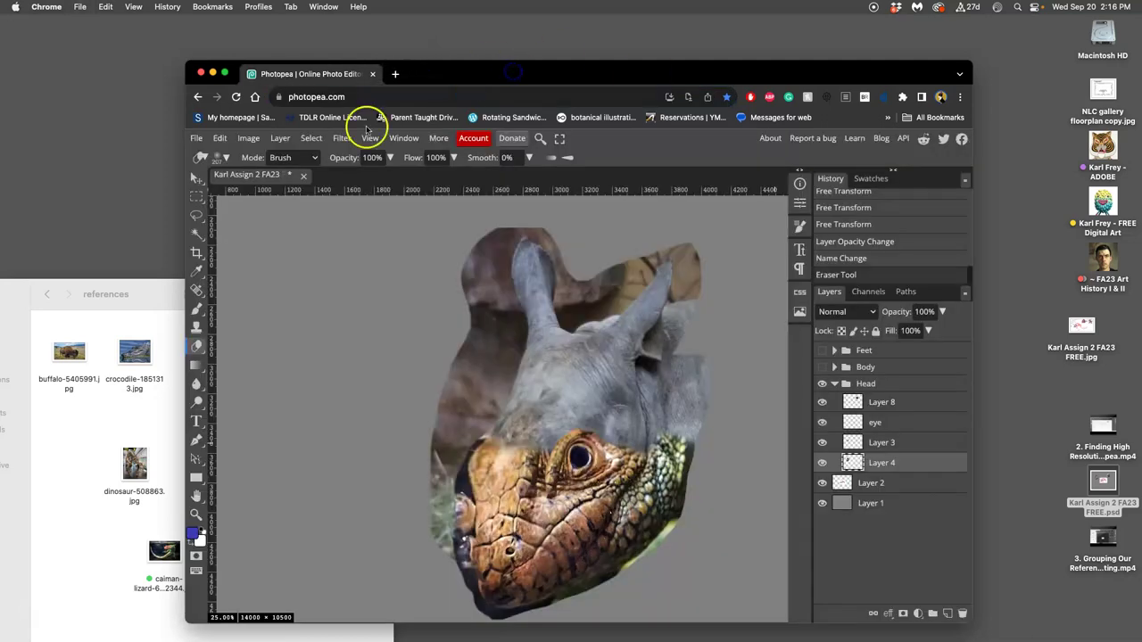
click(220, 138)
click(268, 425)
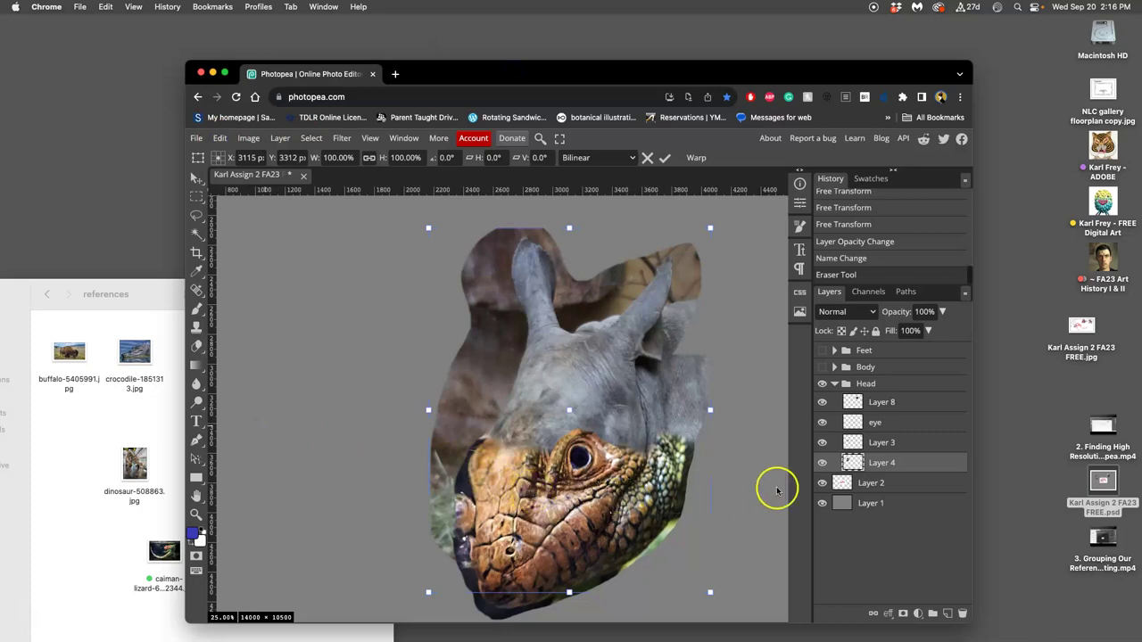
click(867, 462)
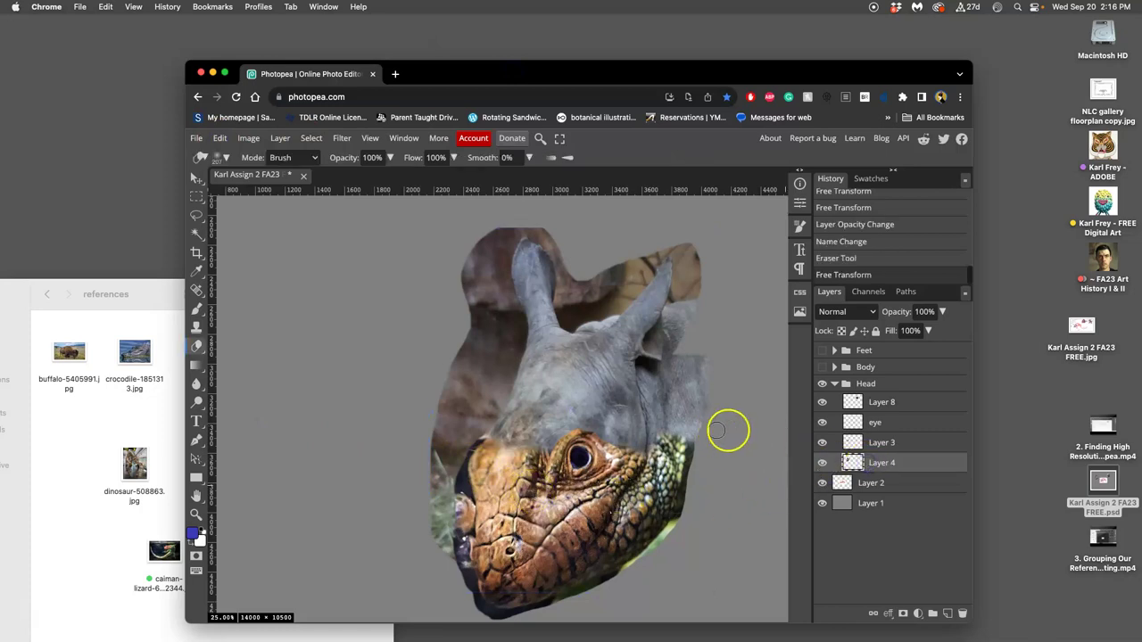
- Toggle Layer 4 and Layer 3 off and on to check which one holds the lizard face
click(821, 463)
click(822, 462)
click(823, 442)
click(823, 442)
- Warp Layer 3, shifting the middle of the lizard's snout toward its cheek and raising the skin beside the eye
click(878, 442)
click(220, 138)
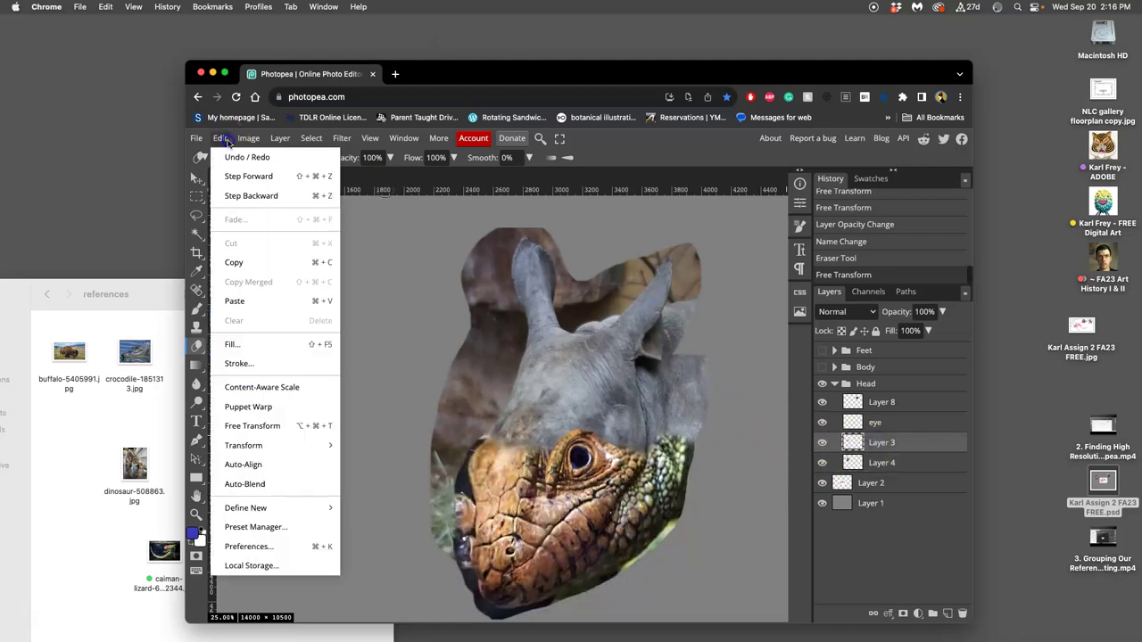
click(262, 426)
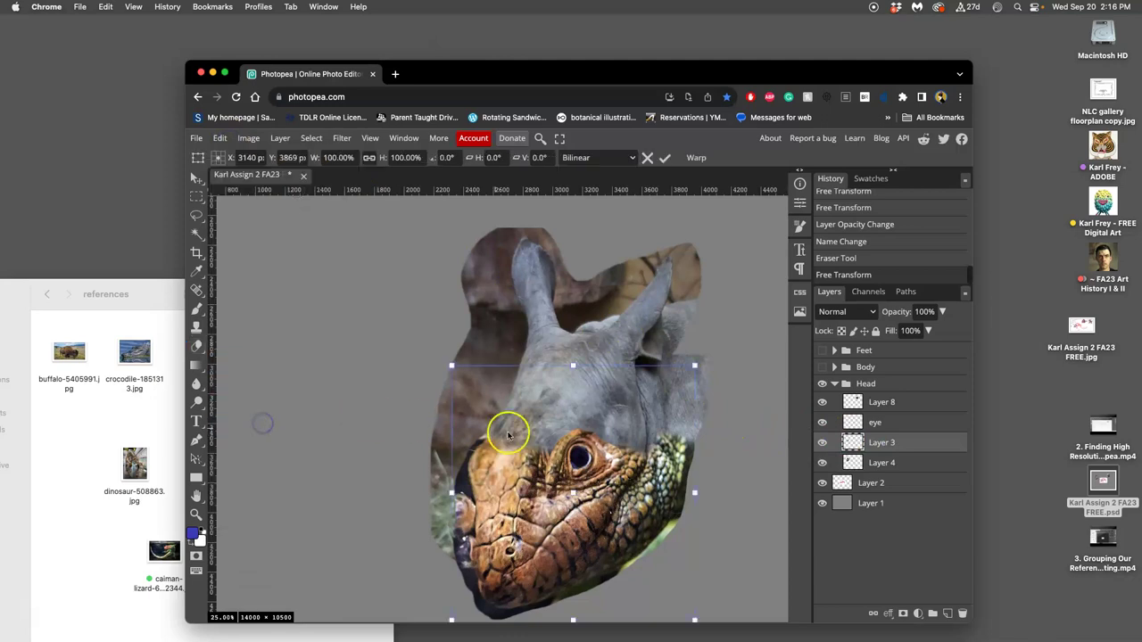
right_click(518, 438)
click(549, 511)
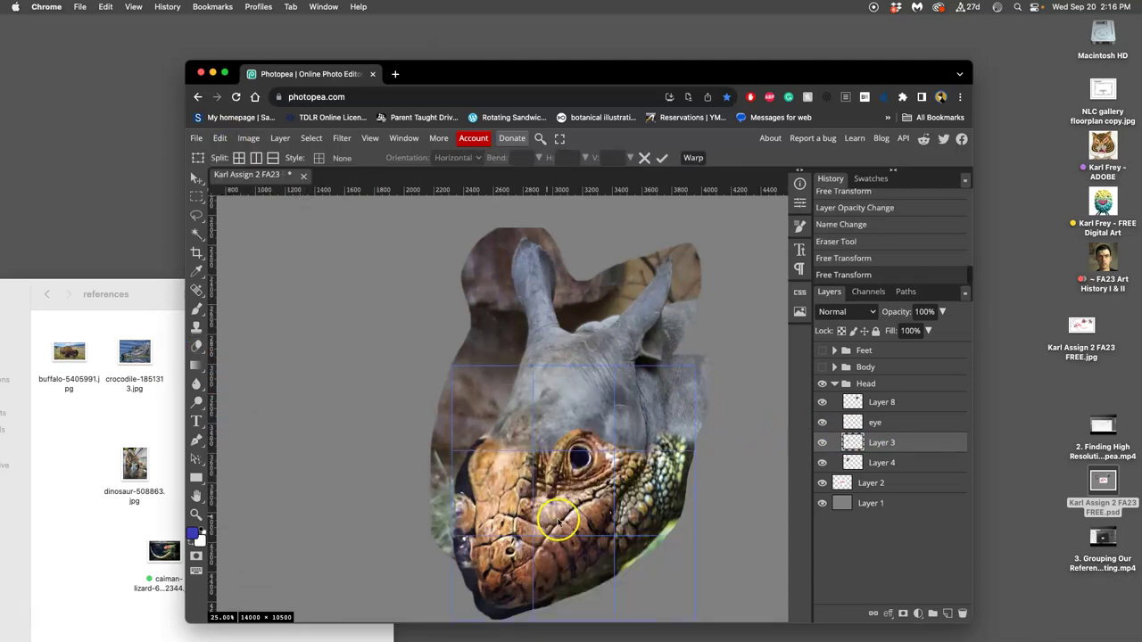
drag(576, 519, 582, 523)
drag(543, 486, 535, 460)
drag(572, 525, 584, 531)
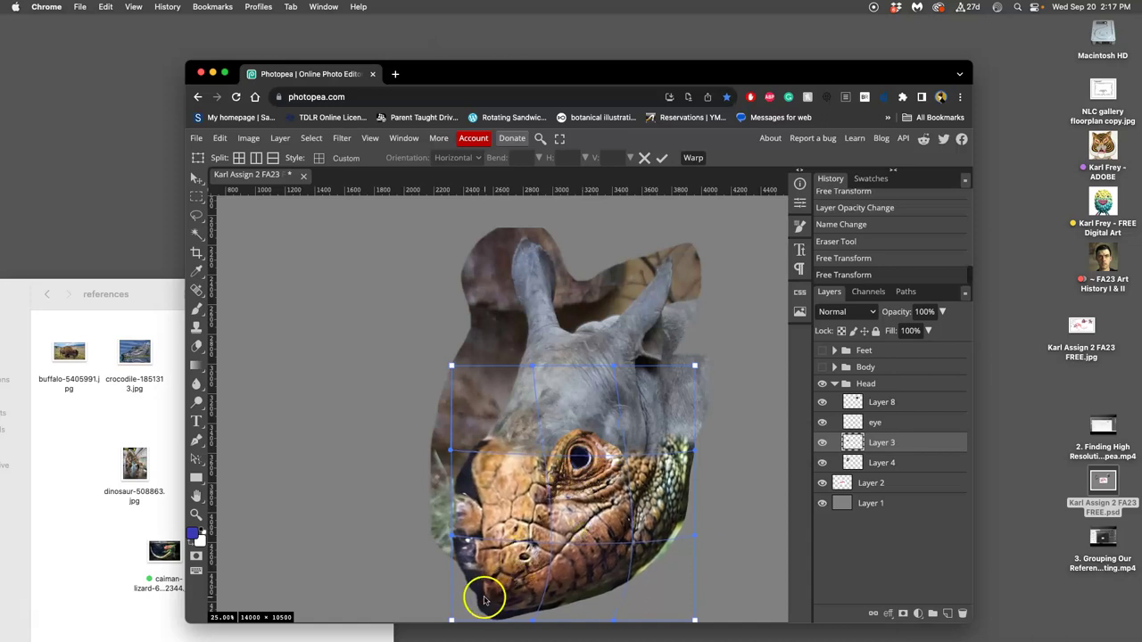
- Tuck in the chin corner of Layer 3's warp, refine the skin around the cheek and eye, and apply it
drag(484, 600, 548, 598)
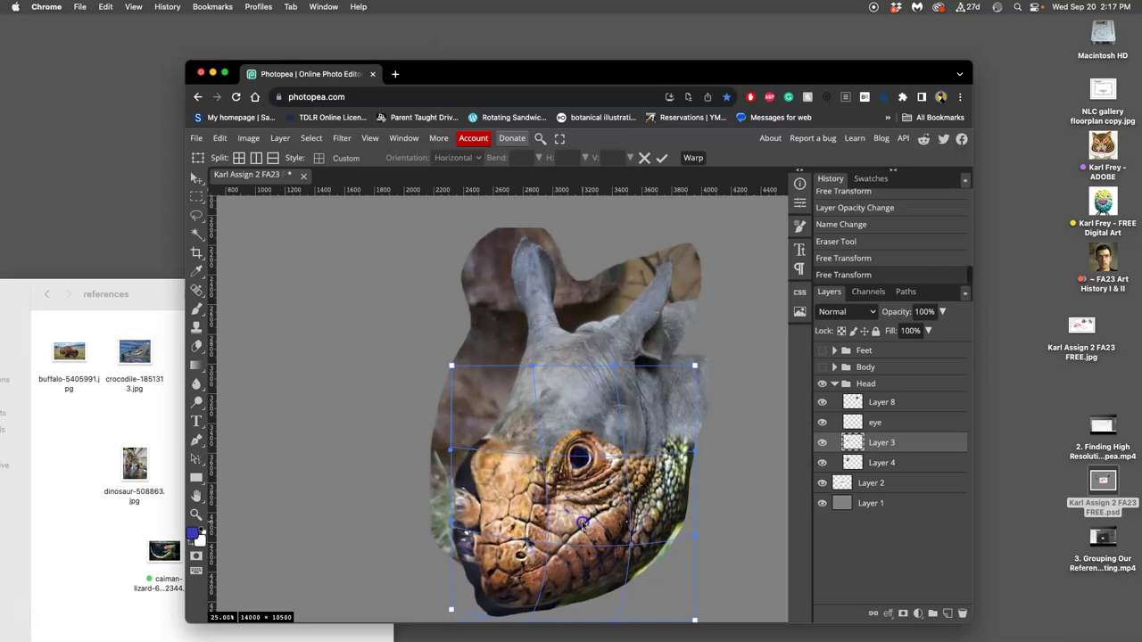
drag(583, 524, 584, 525)
drag(667, 453, 670, 454)
click(542, 464)
drag(536, 464, 534, 463)
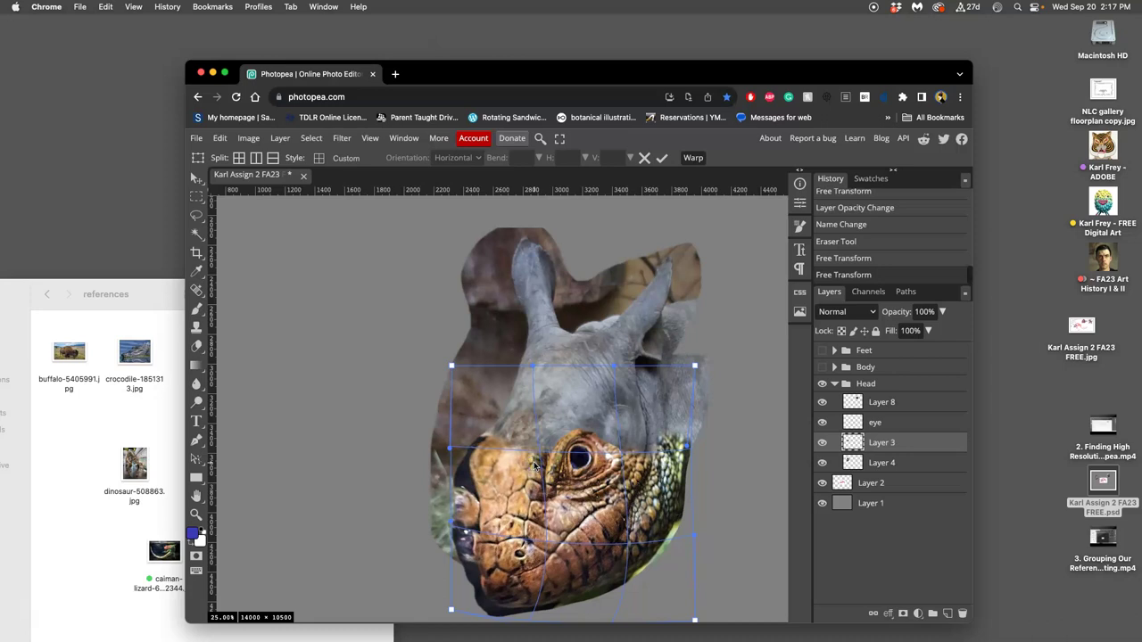
key(Return)
key(e)
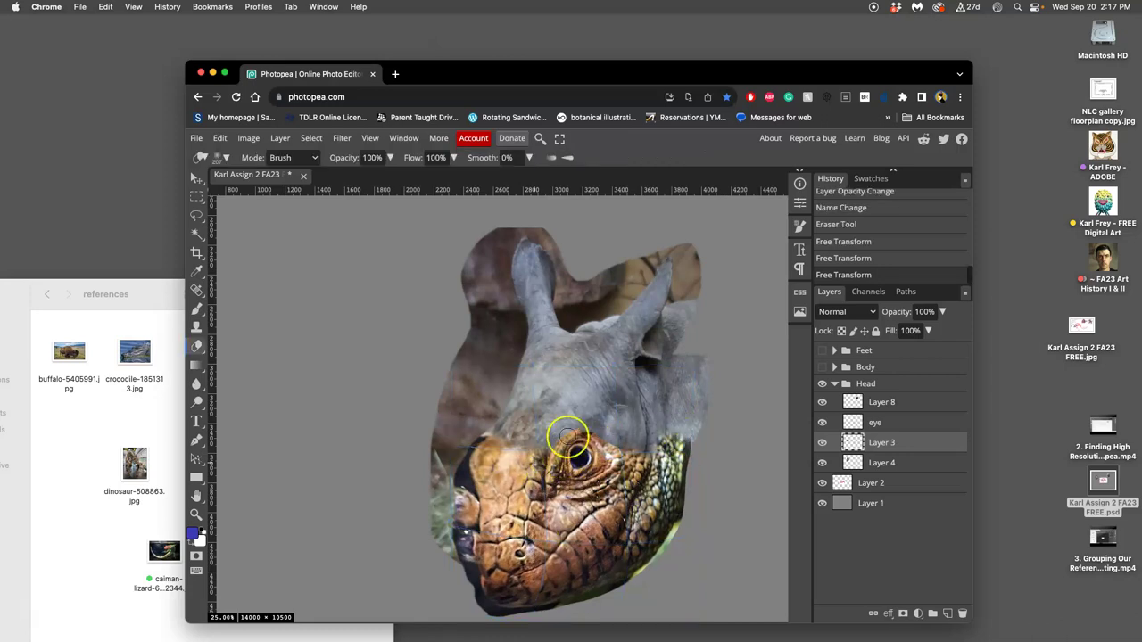
- Lower the eye layer's opacity to 55% to align it with the face beneath, then restore its opacity to 100%
click(834, 423)
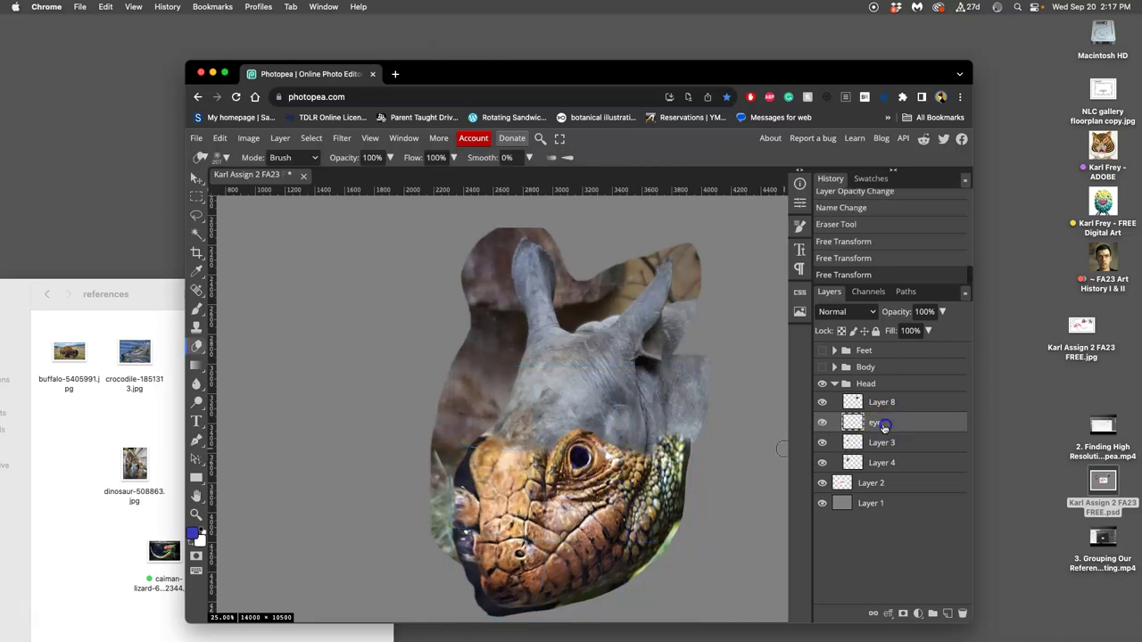
click(823, 423)
click(823, 423)
click(942, 312)
drag(930, 331, 910, 332)
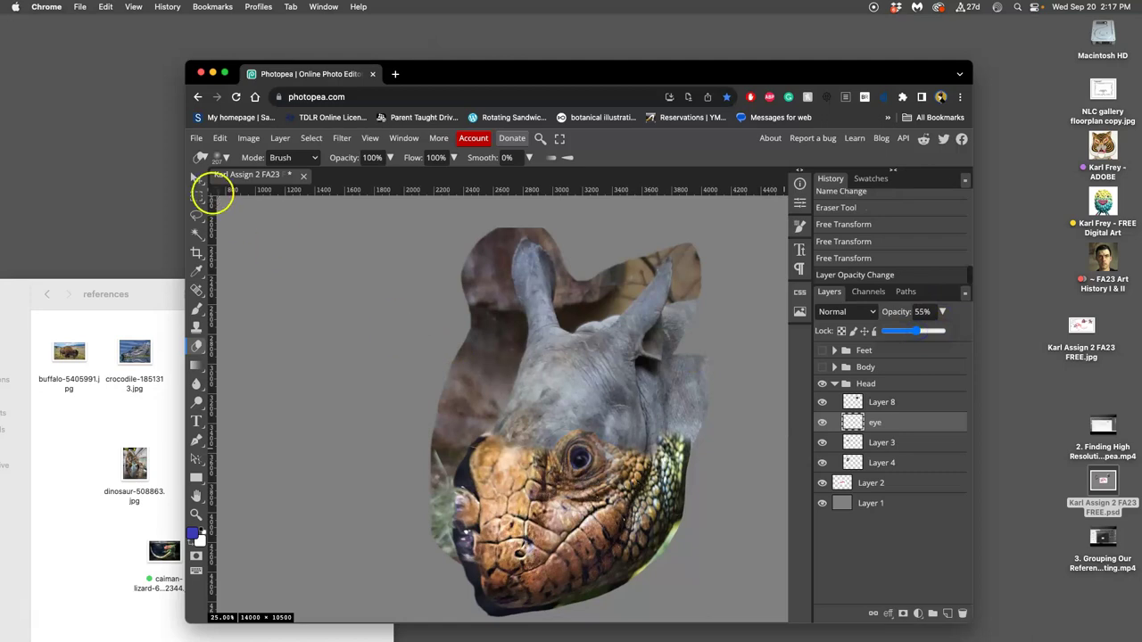
click(197, 176)
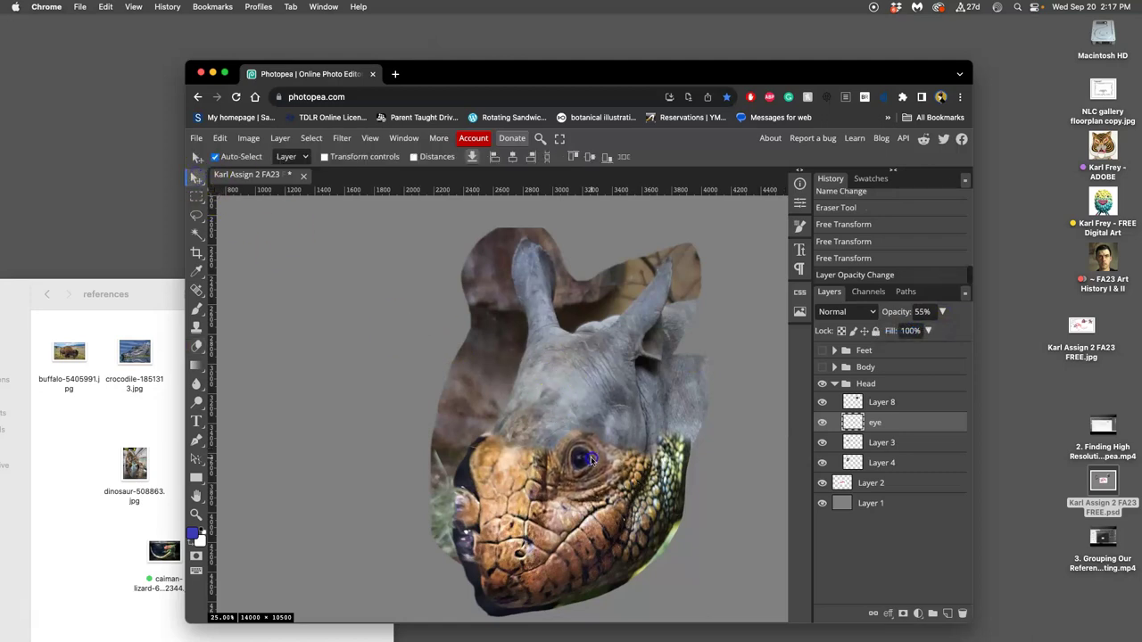
drag(591, 459, 603, 463)
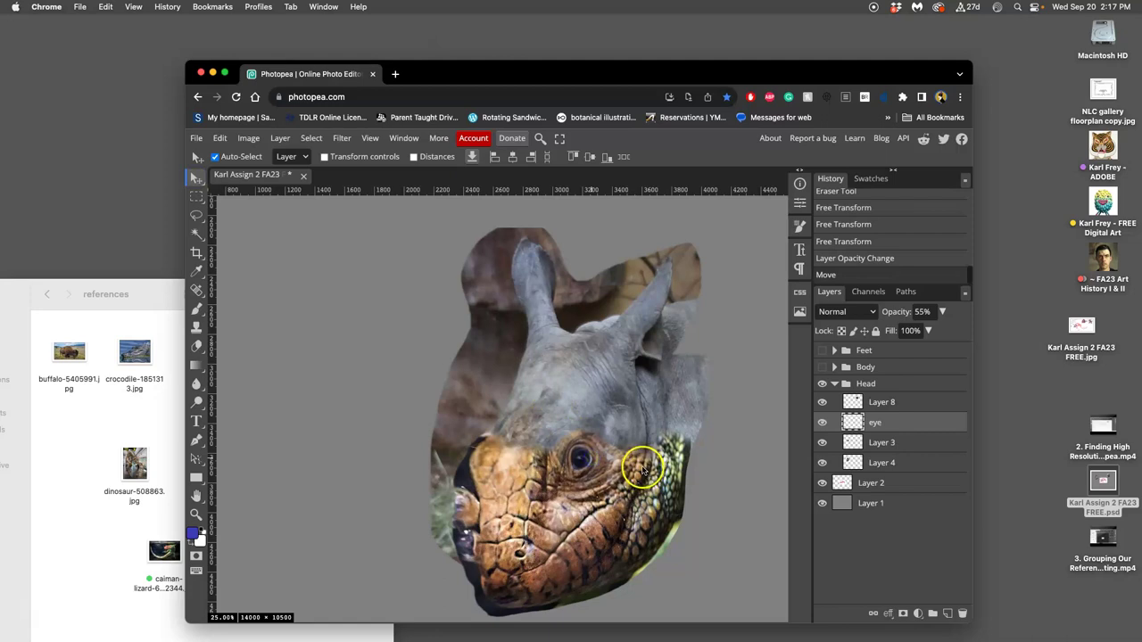
click(942, 311)
drag(911, 331, 948, 331)
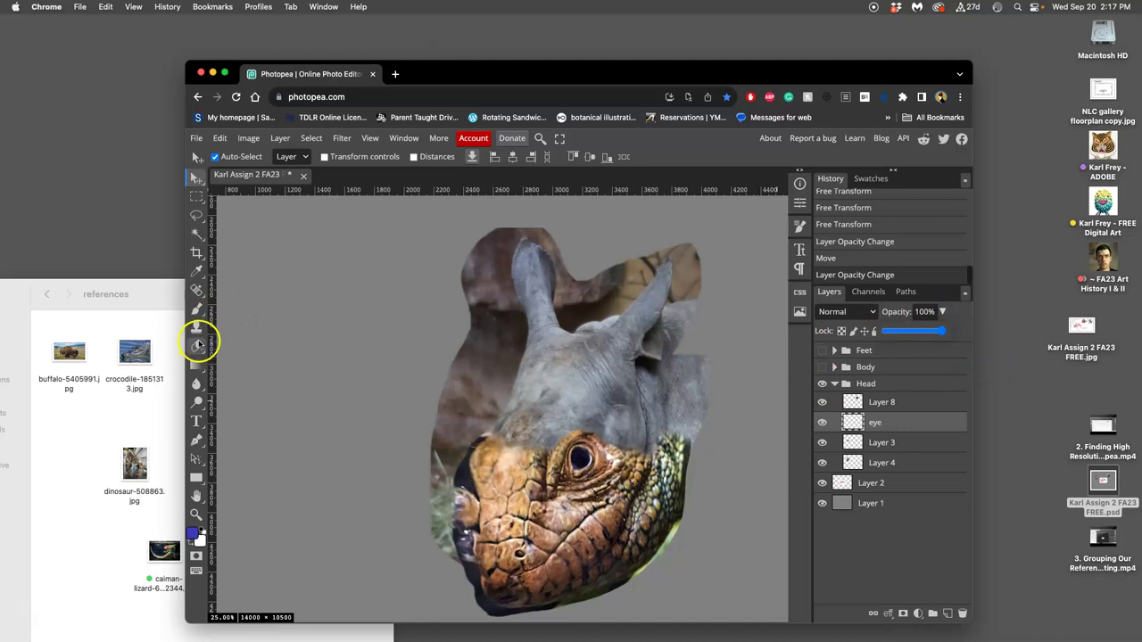
- Let pen pressure control the eraser's size and erase the excess skin around the eye on the eye layer
click(197, 346)
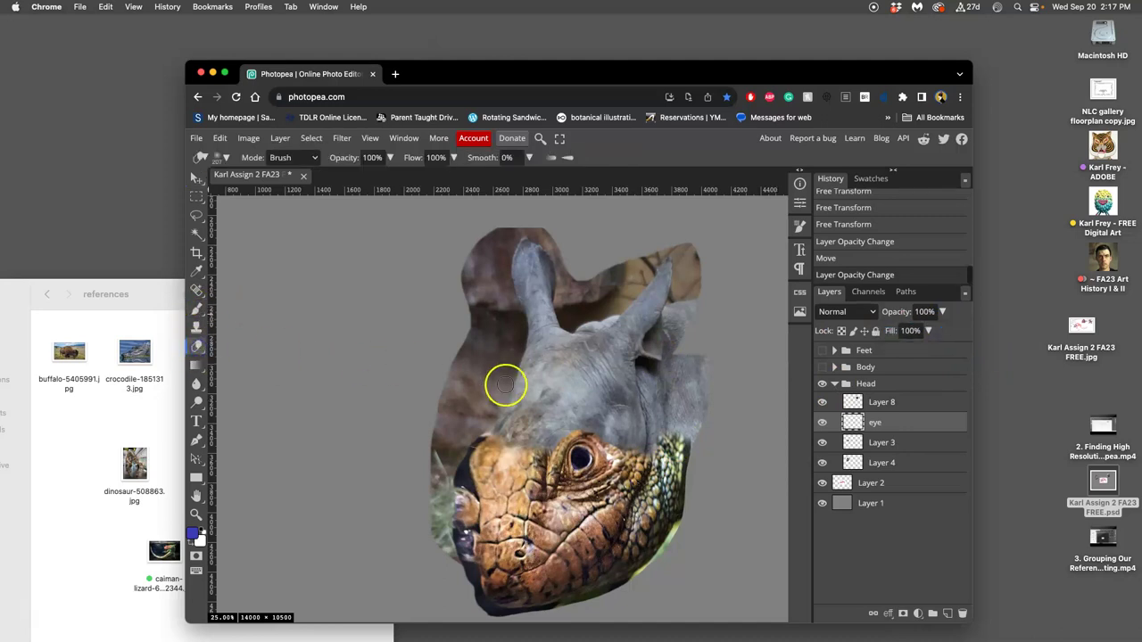
click(556, 432)
key(super+z)
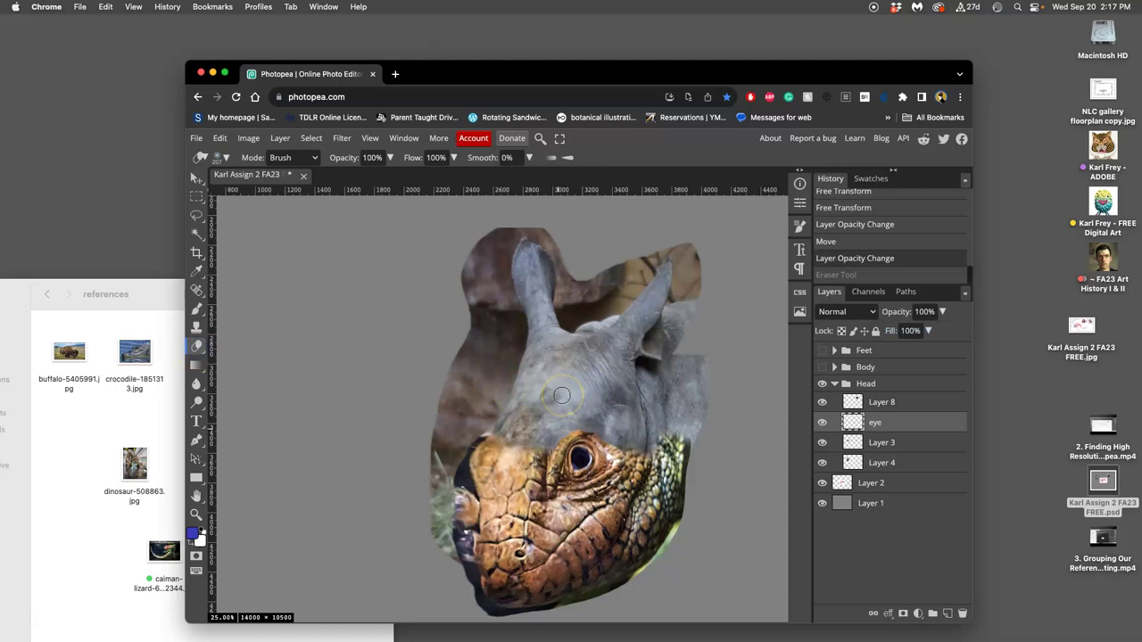
click(568, 158)
click(581, 426)
drag(581, 426, 567, 434)
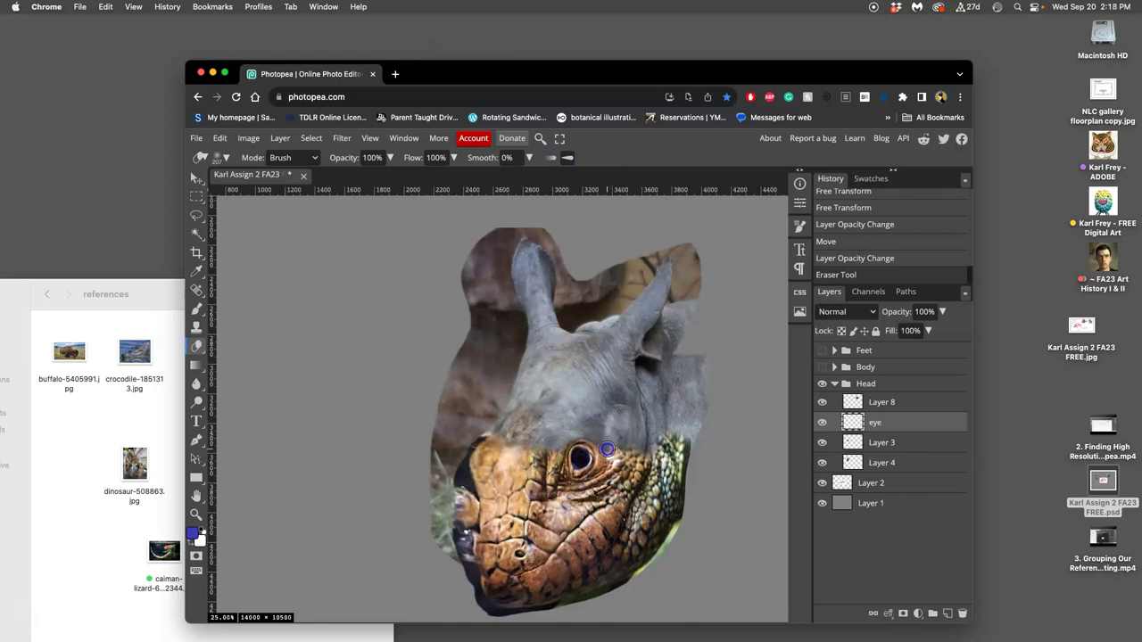
click(624, 445)
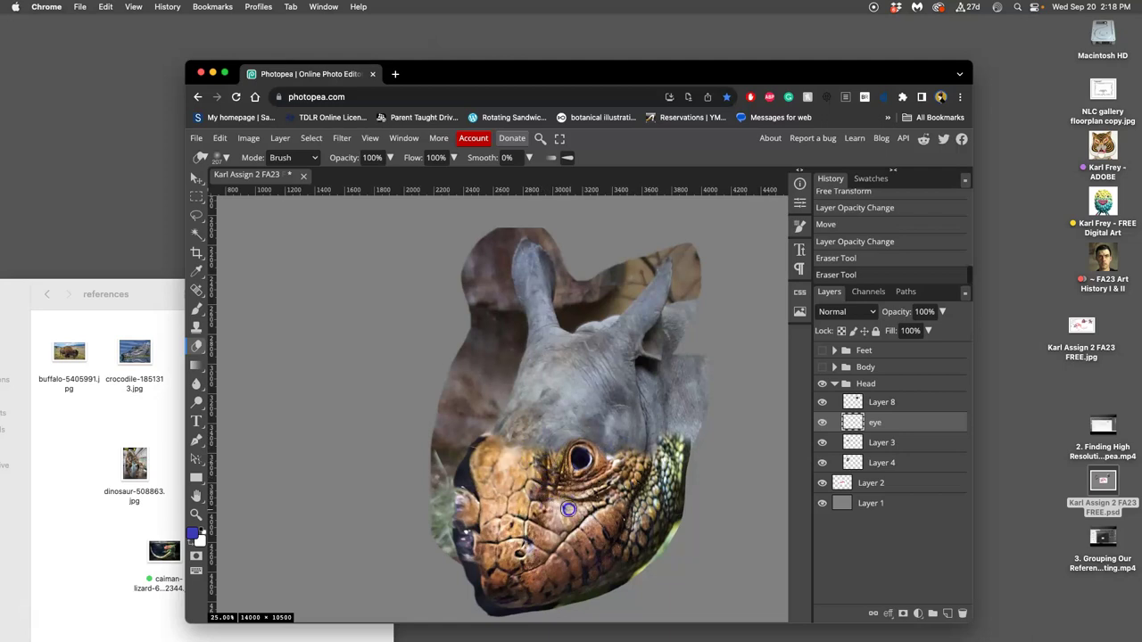
drag(618, 487, 627, 475)
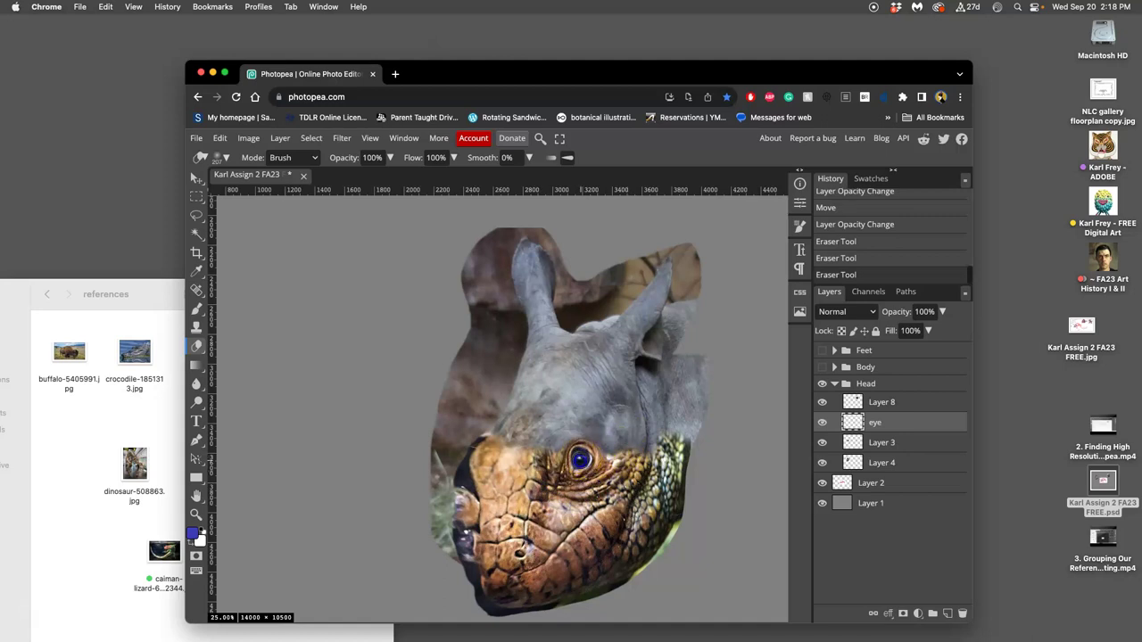
click(575, 458)
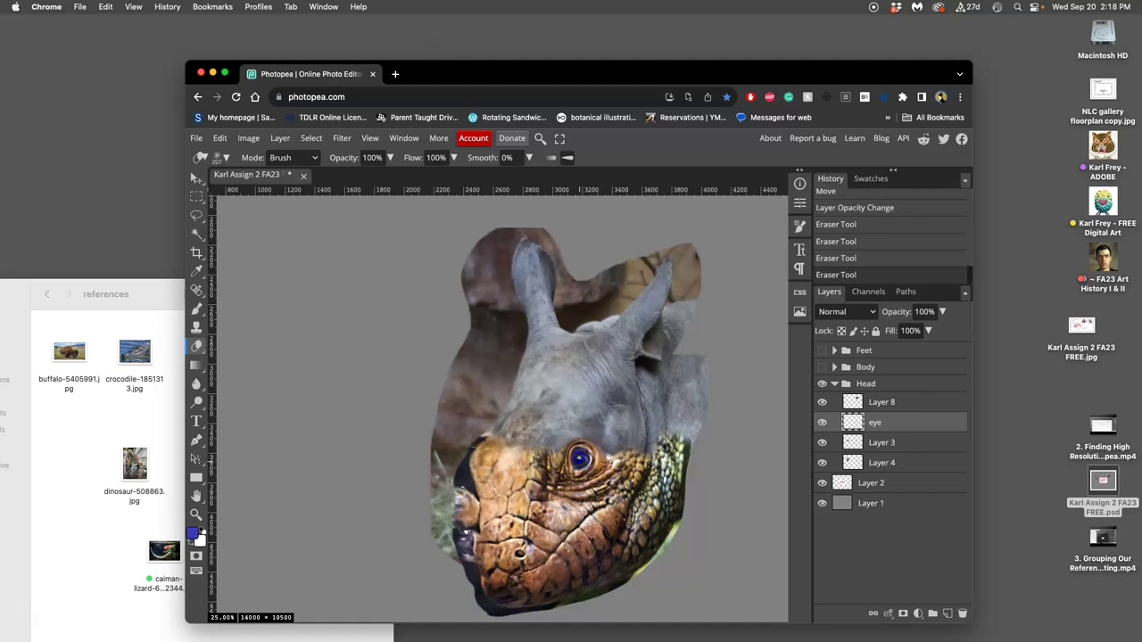
click(581, 459)
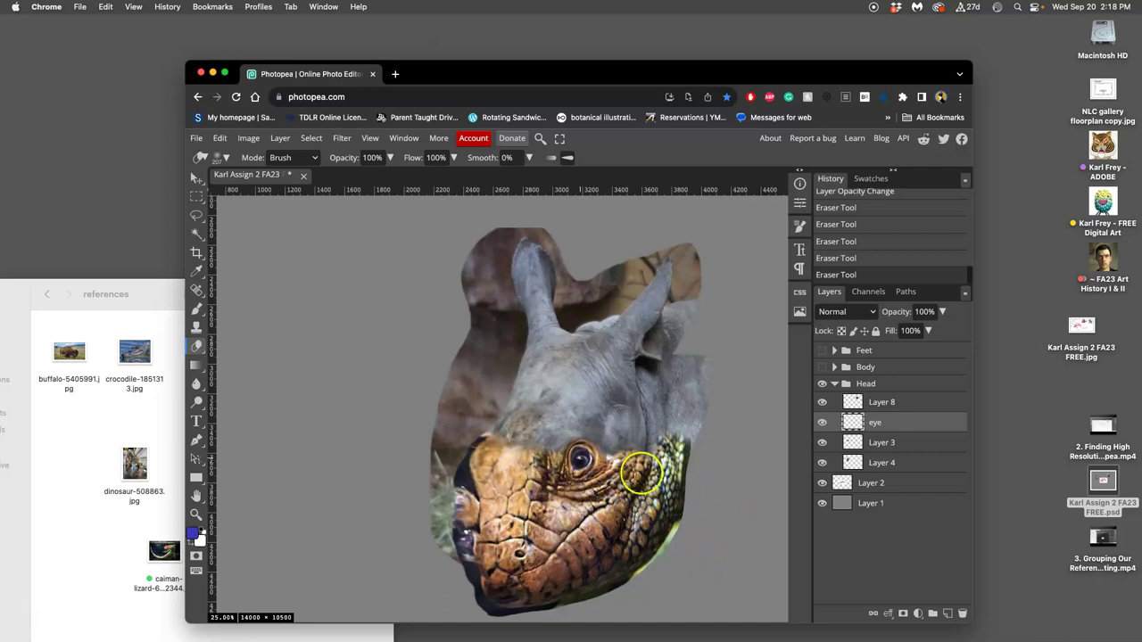
- Toggle the eye layer, Layer 3 and Layer 4 in turn to examine how the head pieces overlap, and select Layer 4
click(822, 423)
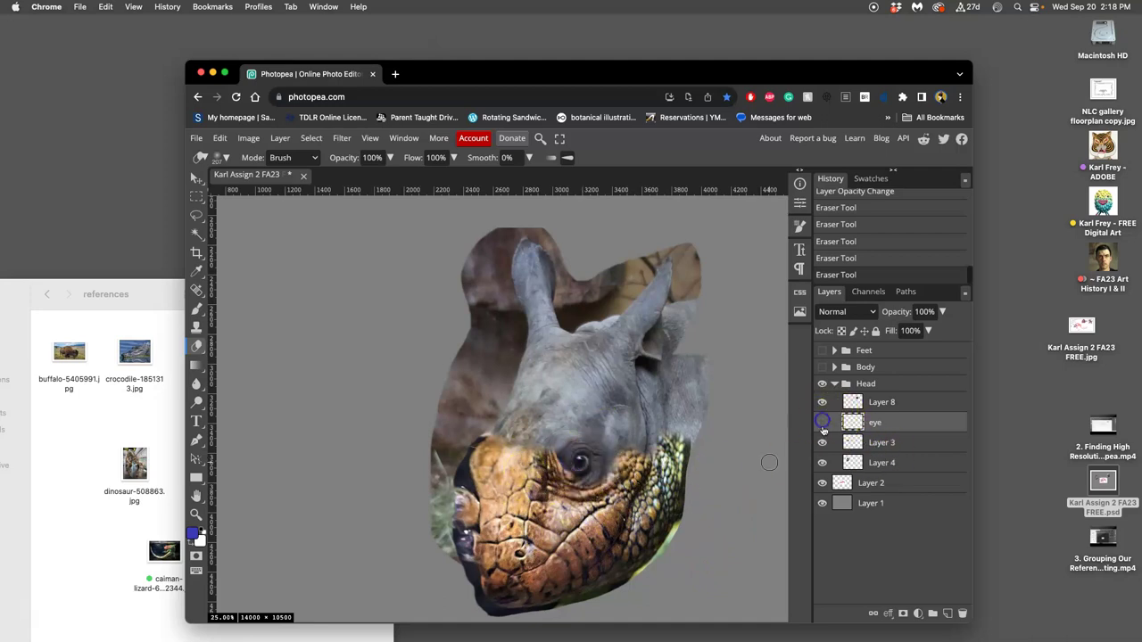
click(822, 423)
click(822, 443)
click(821, 443)
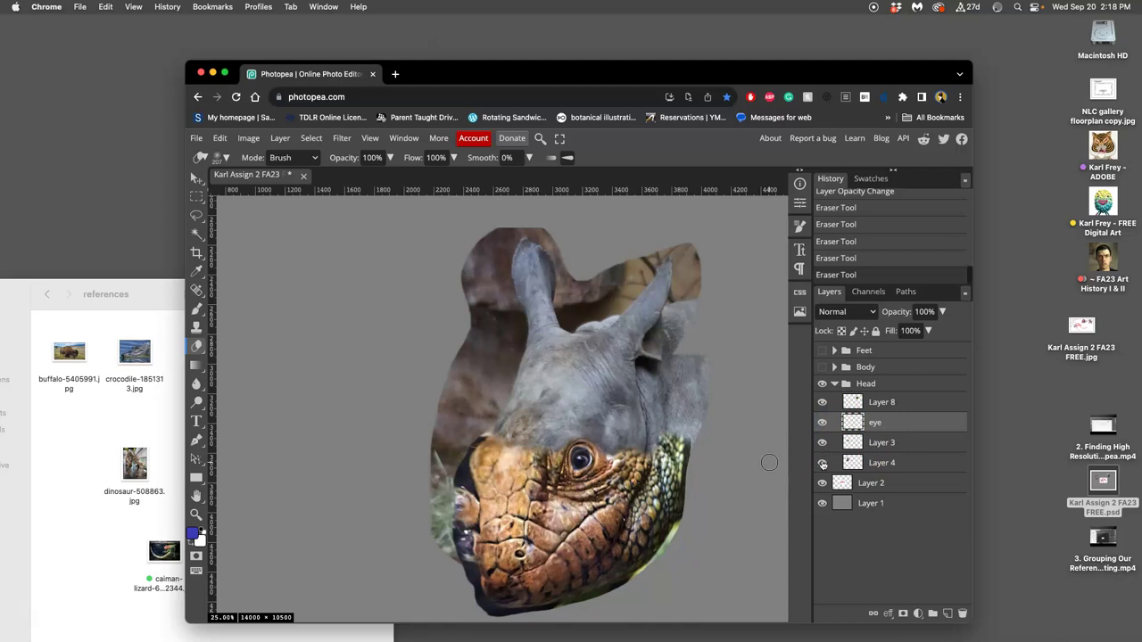
click(822, 463)
click(822, 462)
click(822, 463)
click(821, 463)
click(882, 463)
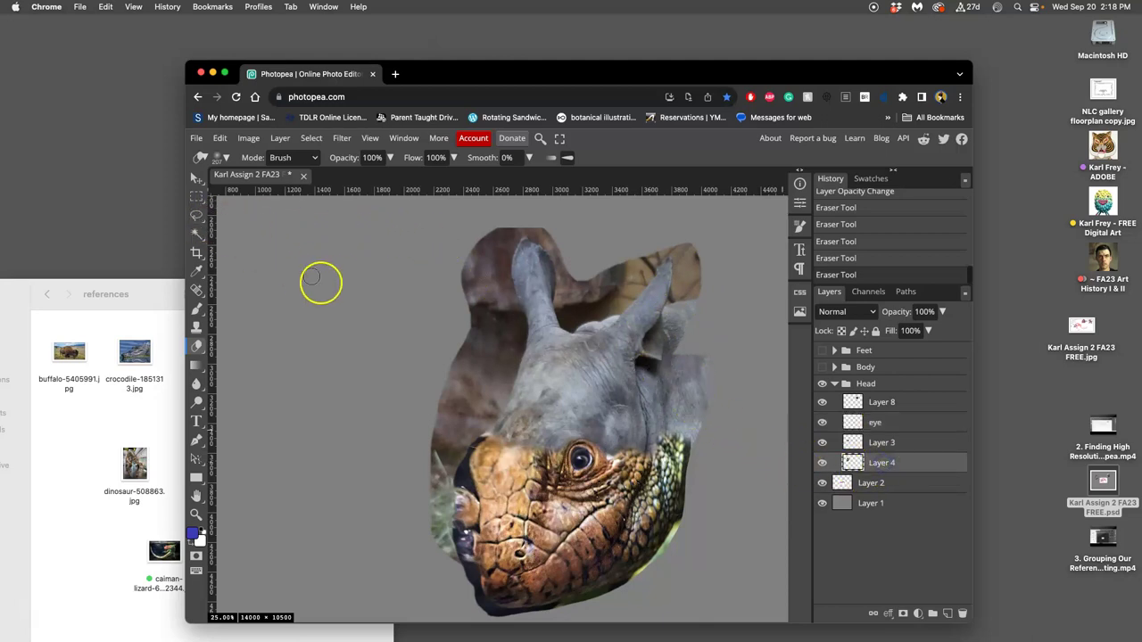
- Move the horned beetle head on Layer 8 from the far side of the sketch to beside the rhino-lizard head
key(super+minus)
key(super+minus)
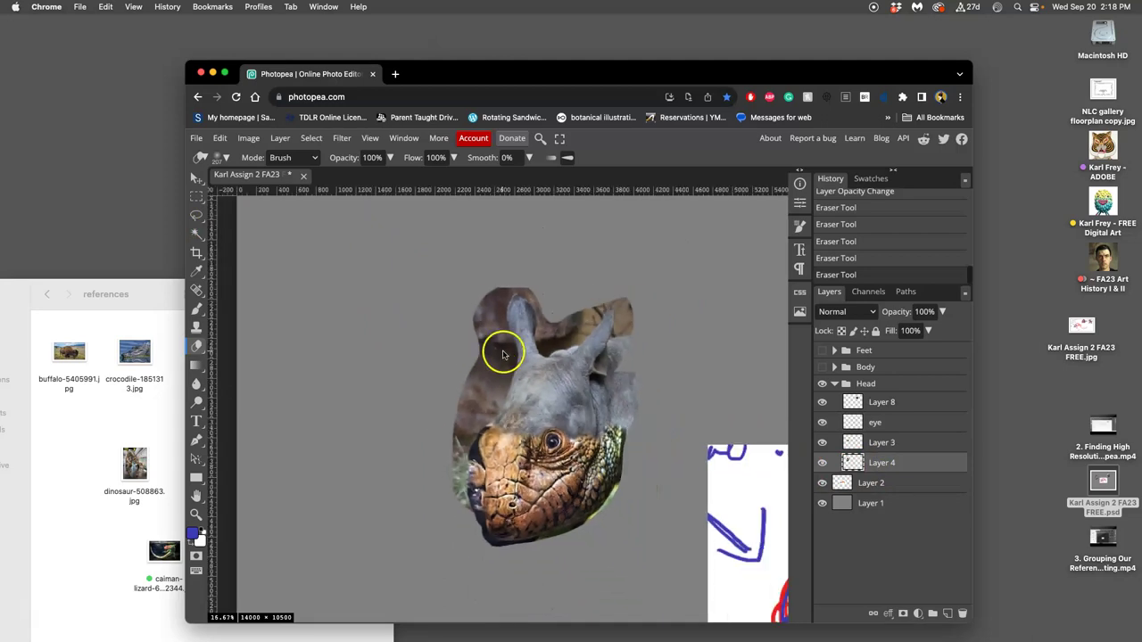
drag(675, 391, 551, 341)
scroll(552, 341, down, 4)
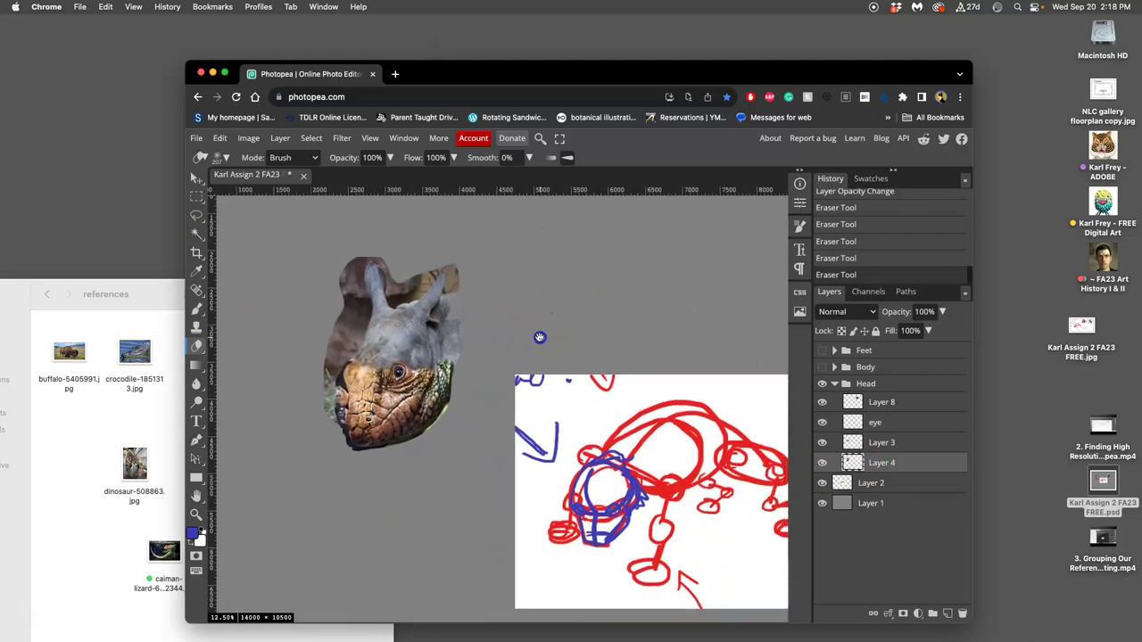
scroll(551, 338, down, 1)
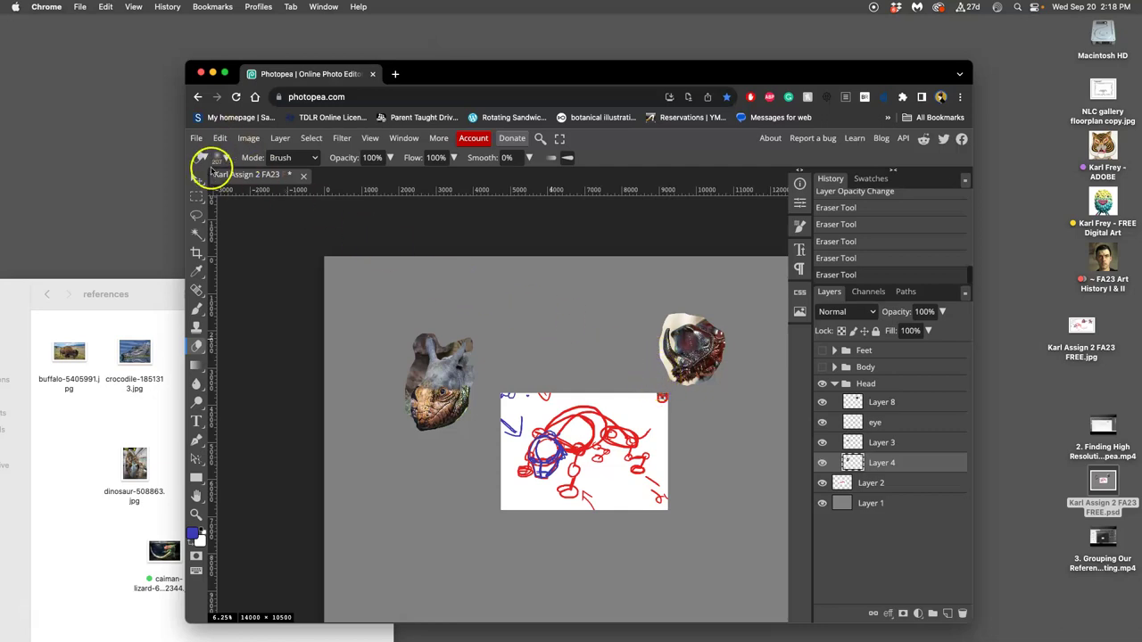
click(197, 177)
drag(691, 354, 545, 415)
scroll(488, 363, up, 3)
drag(472, 333, 623, 317)
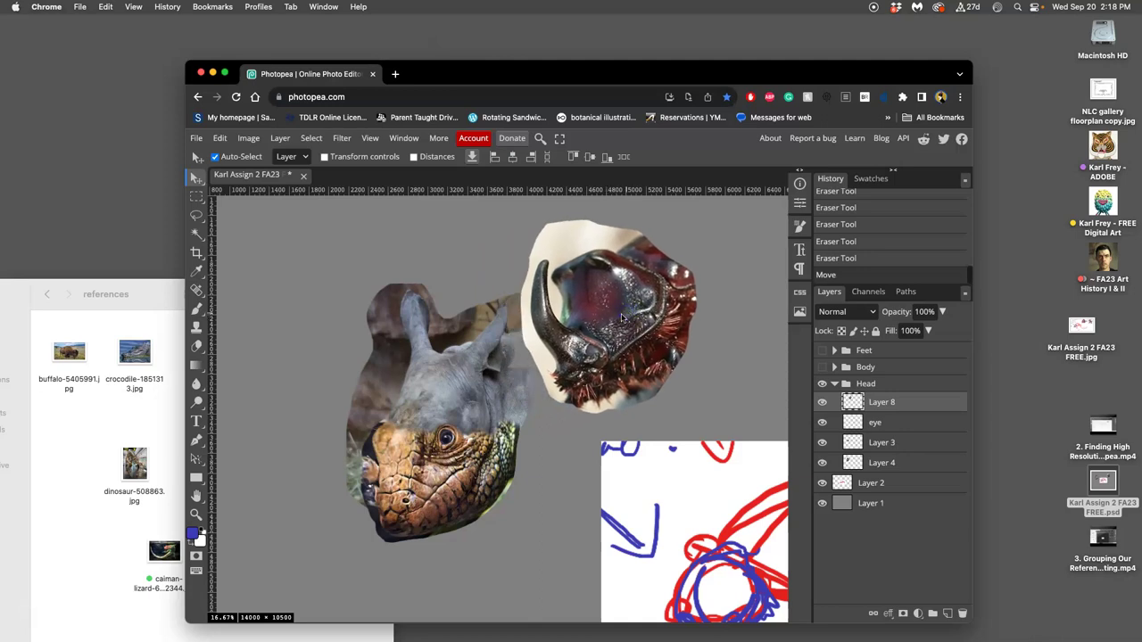
click(613, 320)
- Warp the beetle head on Layer 8, pulling its upper corner by the horn and its opposite side outward
click(220, 139)
click(253, 426)
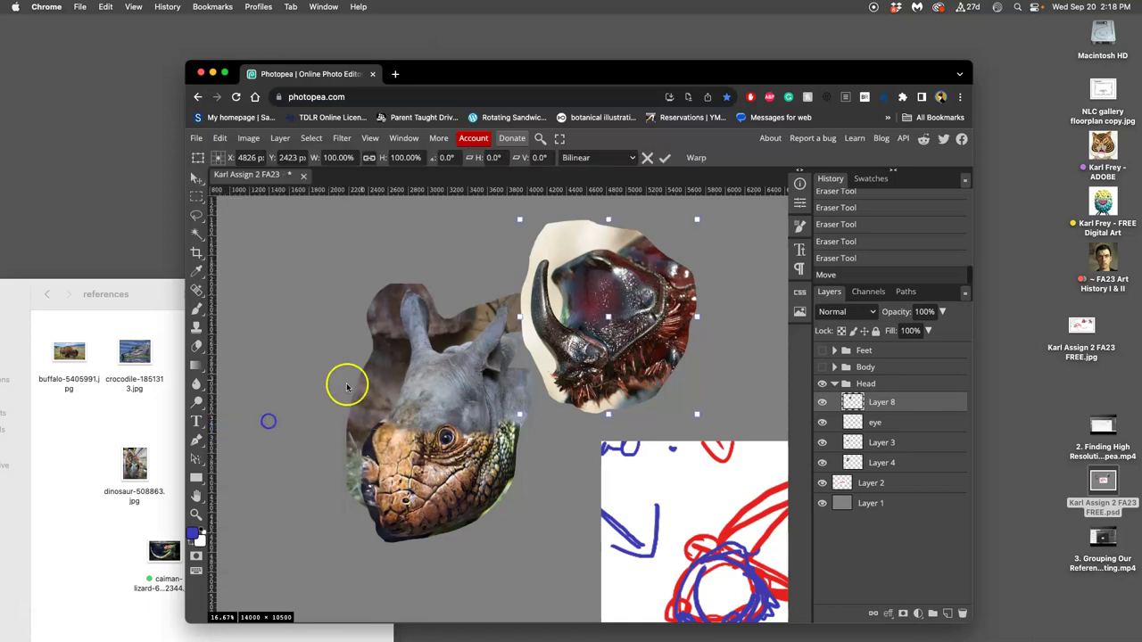
right_click(593, 287)
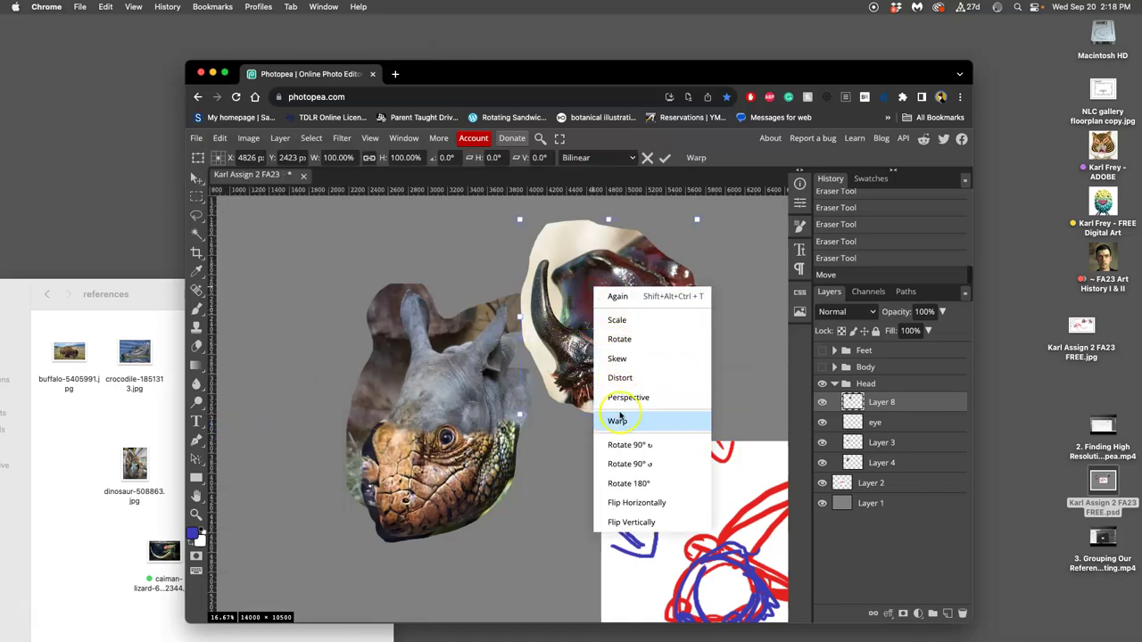
click(618, 421)
drag(542, 247, 533, 238)
drag(662, 299, 678, 287)
drag(606, 327, 532, 256)
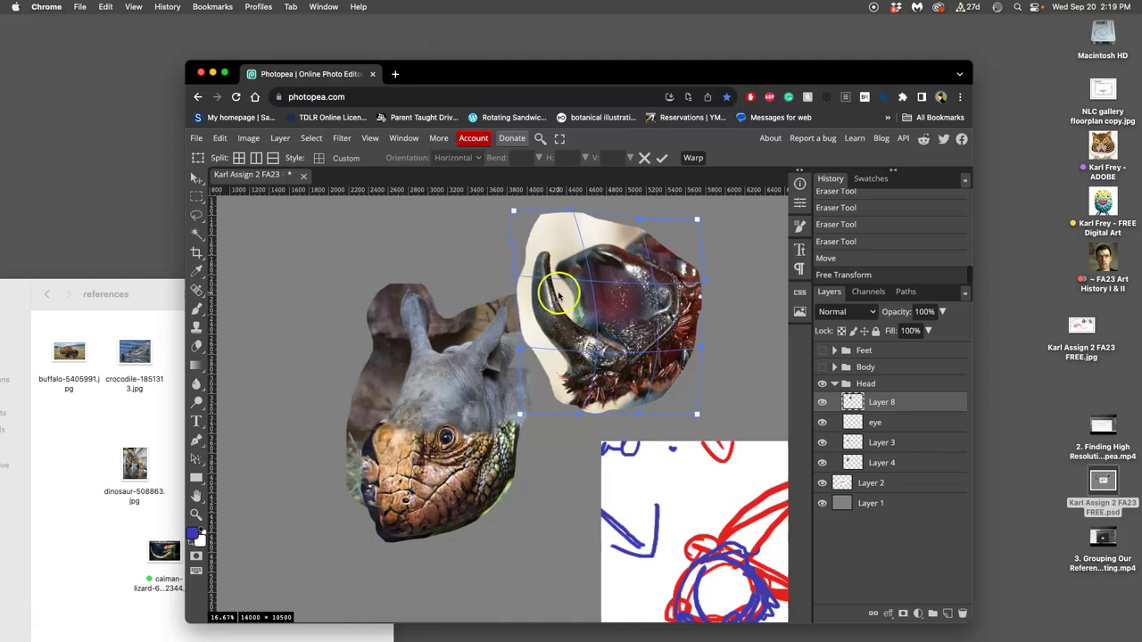
- Scale the beetle head on Layer 8 down to about 83.5% and move it closer to the rhino-lizard head
right_click(614, 307)
click(641, 338)
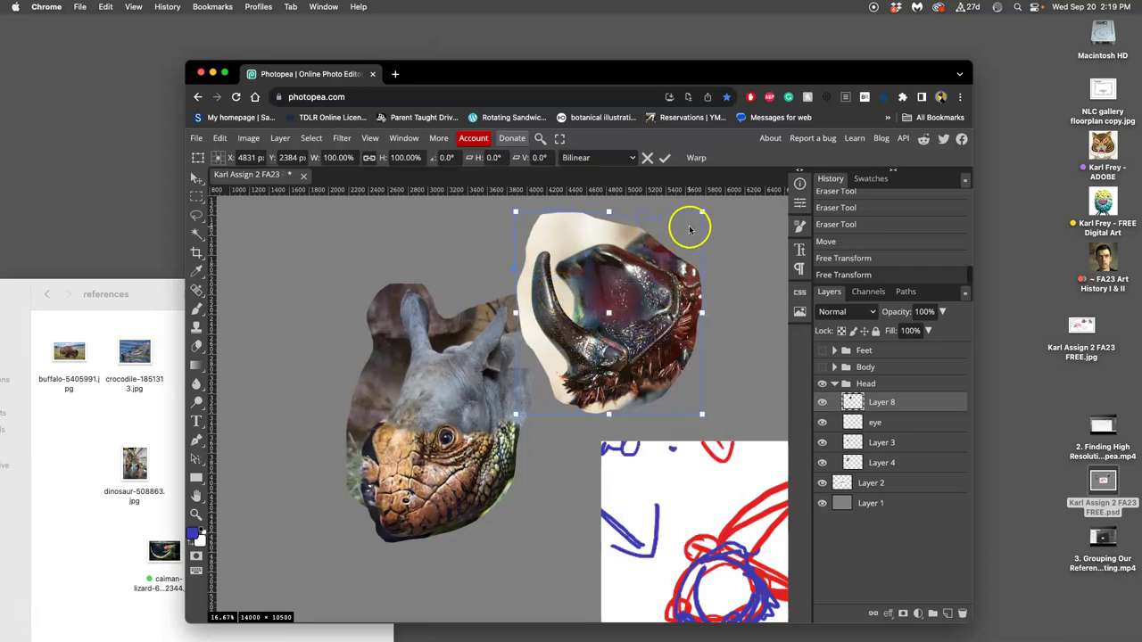
drag(702, 212, 670, 224)
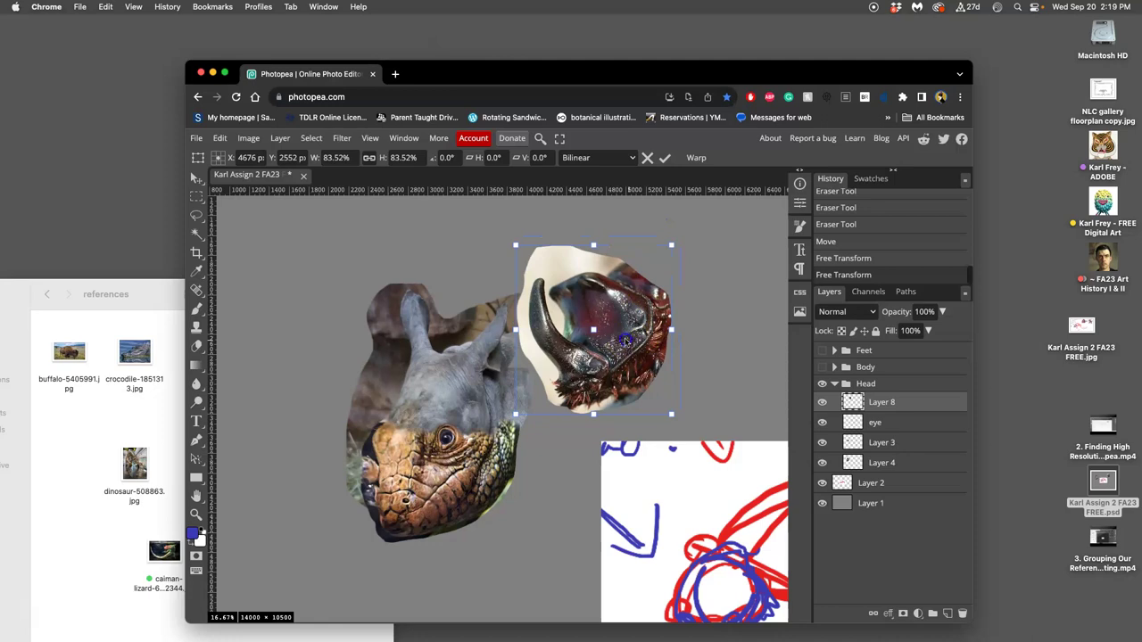
drag(625, 339, 600, 304)
- Distort the beetle head, pulling its lower corner near the rhino's ear slightly outward and the horn-side upper corner upward
right_click(569, 317)
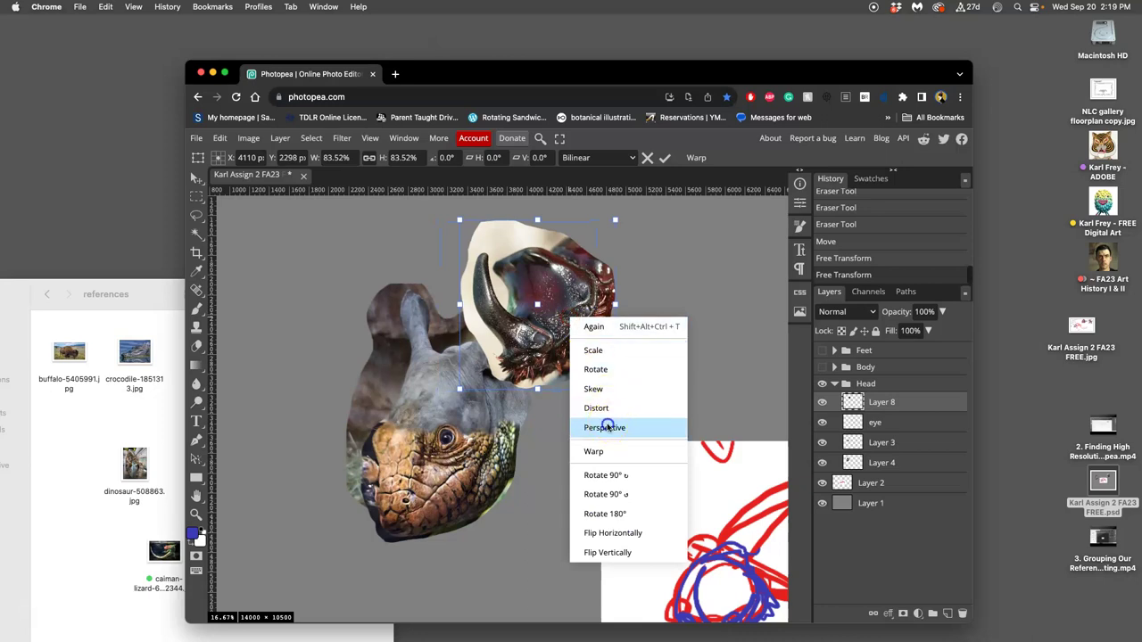
click(610, 407)
mouse_move(615, 388)
mouse_down()
mouse_move(640, 399)
mouse_move(625, 395)
mouse_up()
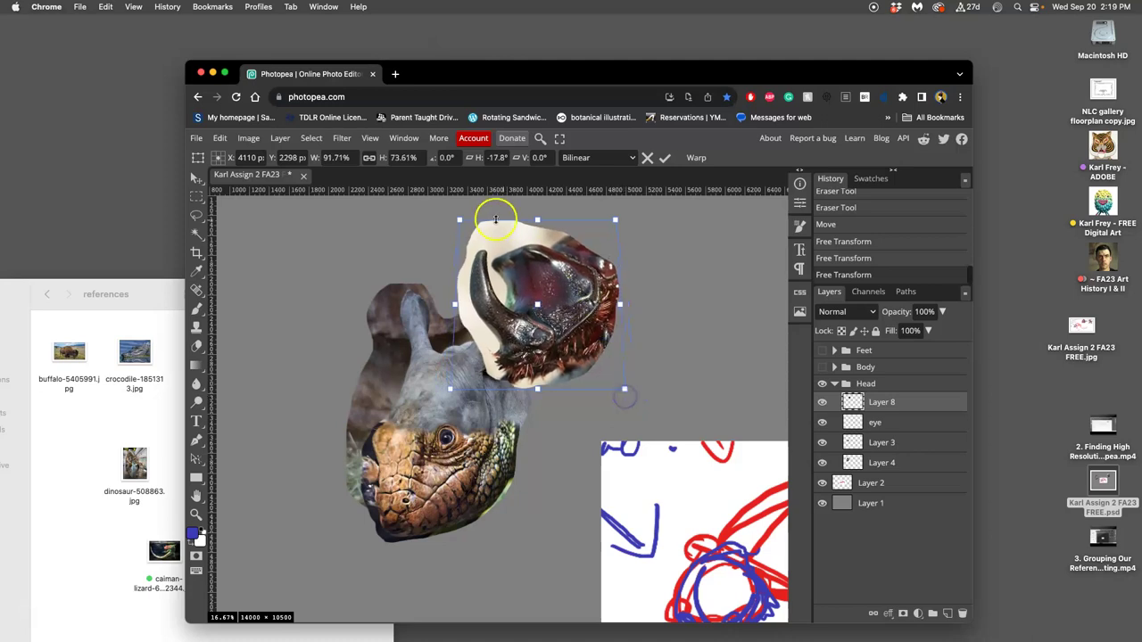
drag(460, 219, 460, 193)
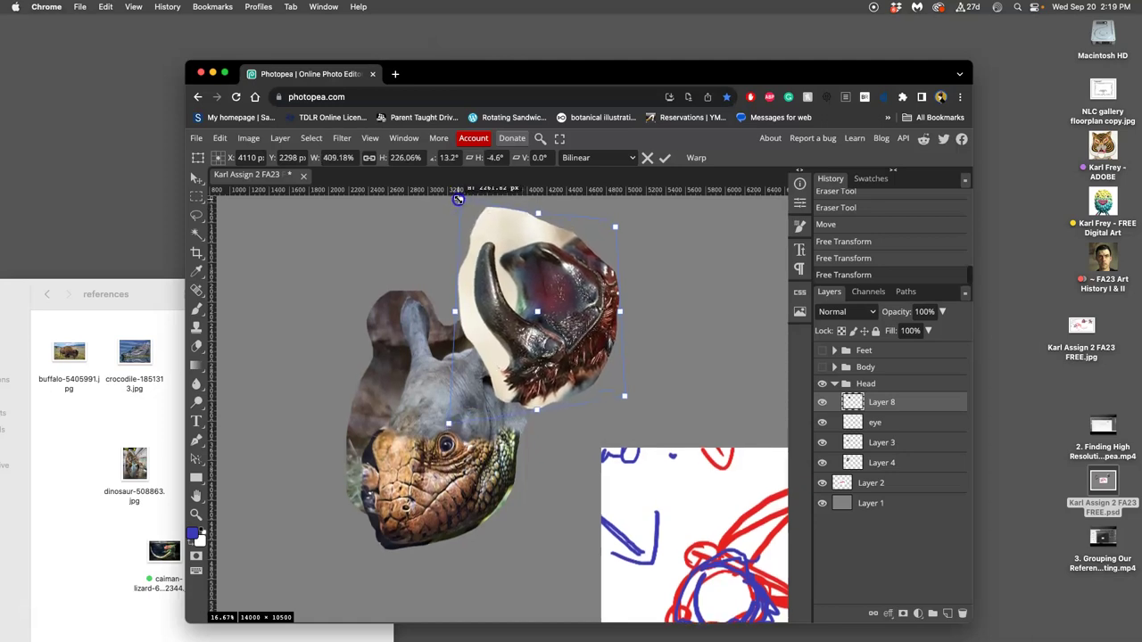
- Scale the beetle head slightly wider, place it over the rhino forehead just above the lizard snout, and apply the transform
right_click(578, 296)
click(607, 320)
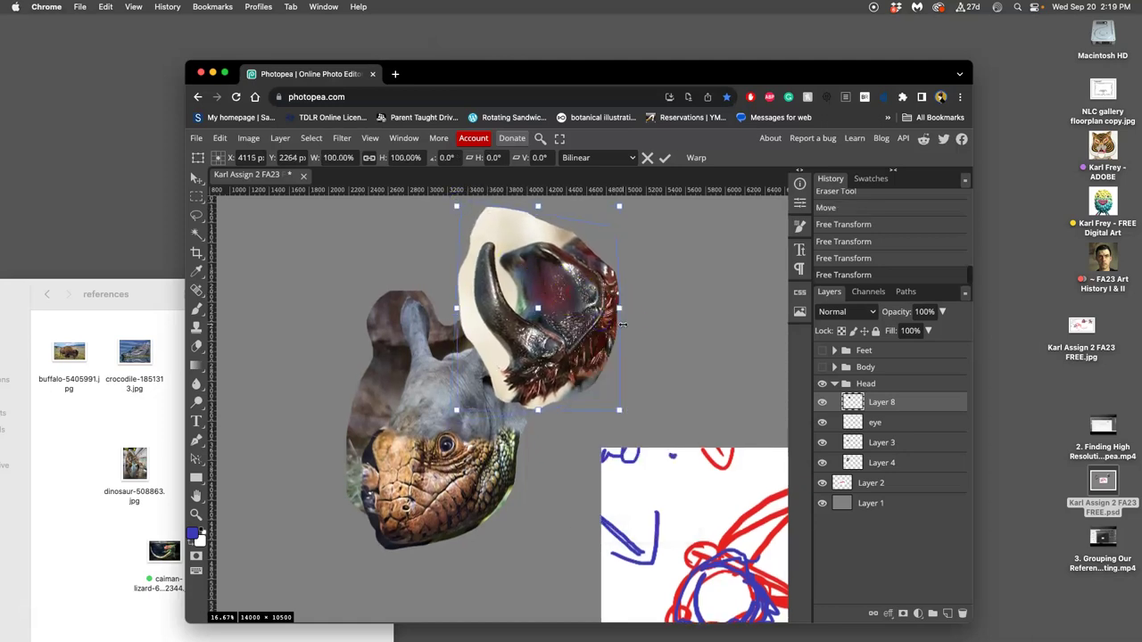
drag(620, 311, 448, 385)
key(Return)
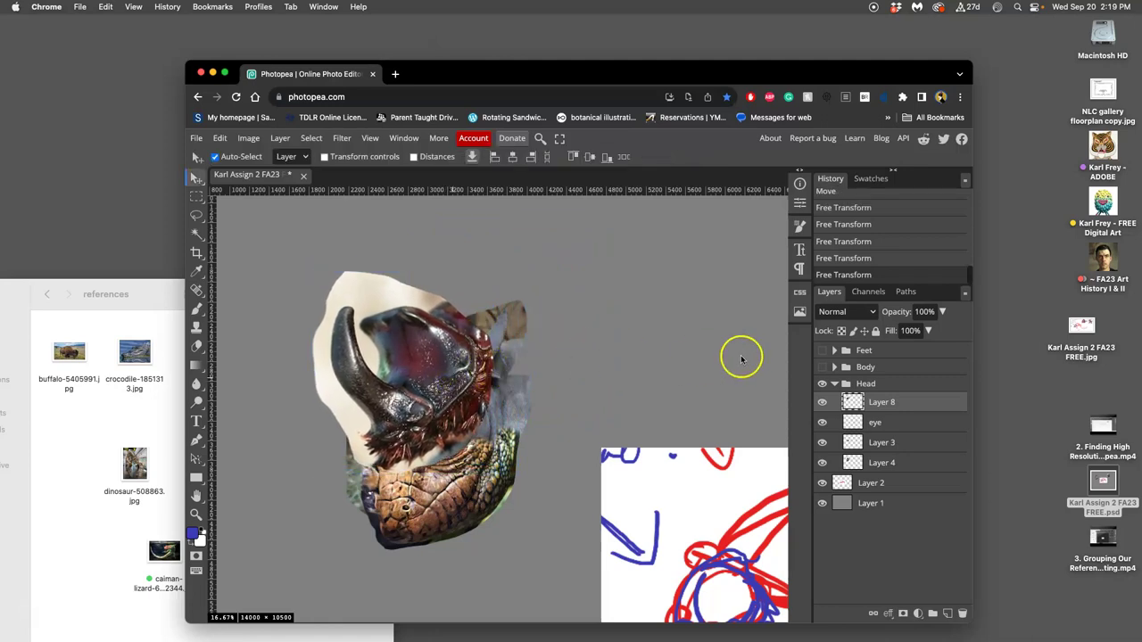
- Lower Layer 8's opacity to 69% and nudge the beetle head into alignment over the eye and forehead beneath
click(942, 311)
drag(944, 331, 926, 332)
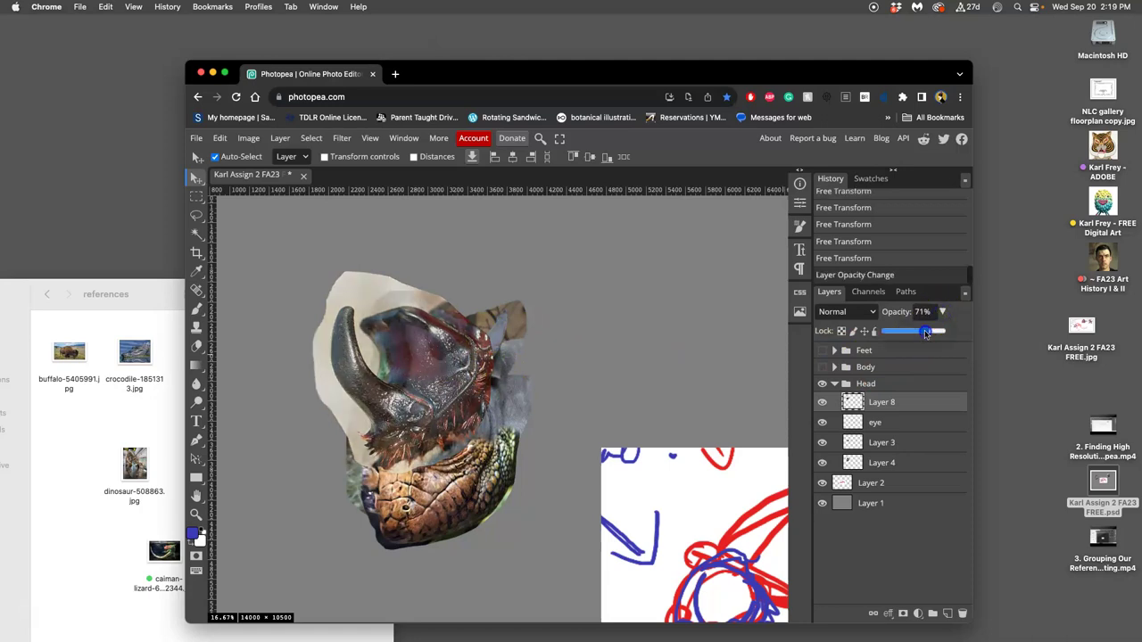
click(582, 377)
drag(464, 402, 454, 404)
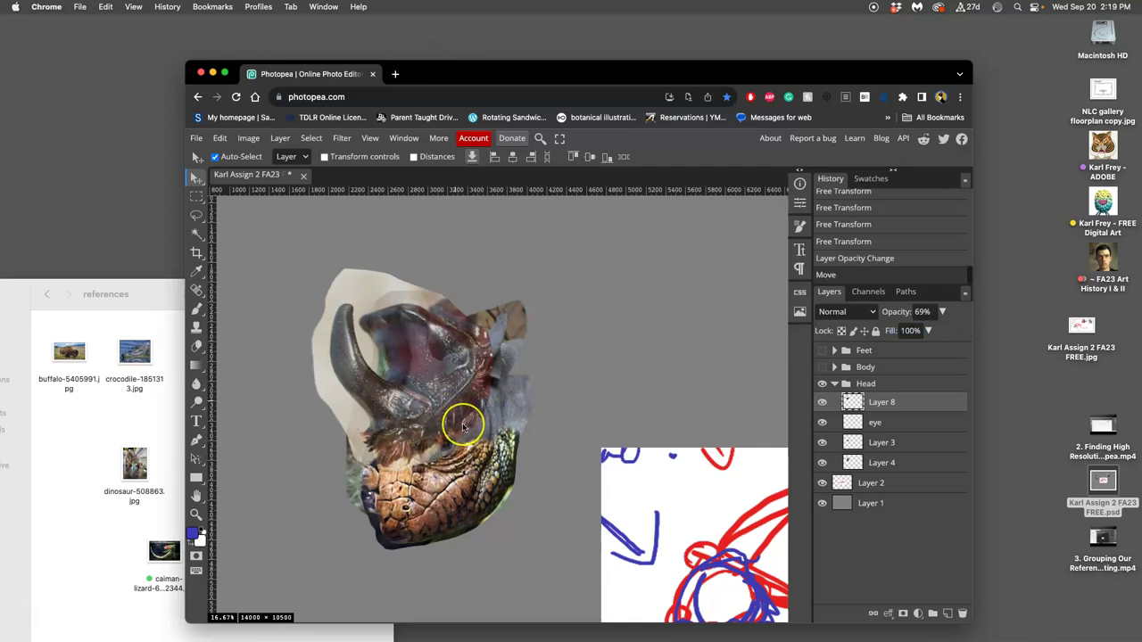
scroll(462, 426, up, 3)
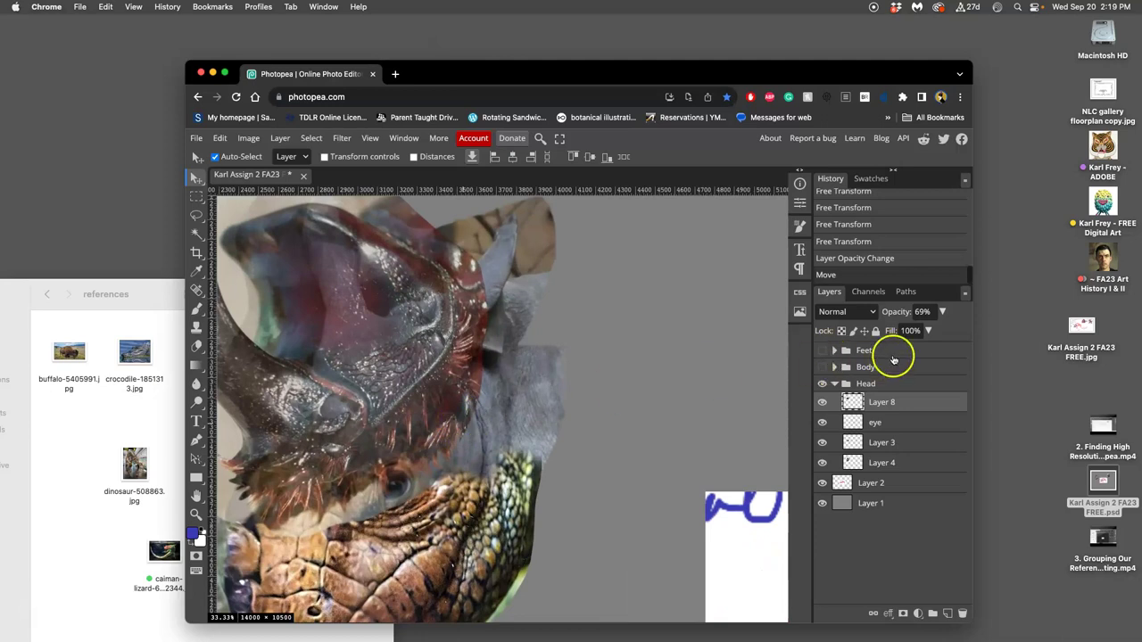
- Restore Layer 8 to 100% opacity and erase its pale background below the red bristles to uncover the lizard's eye
drag(942, 312, 970, 331)
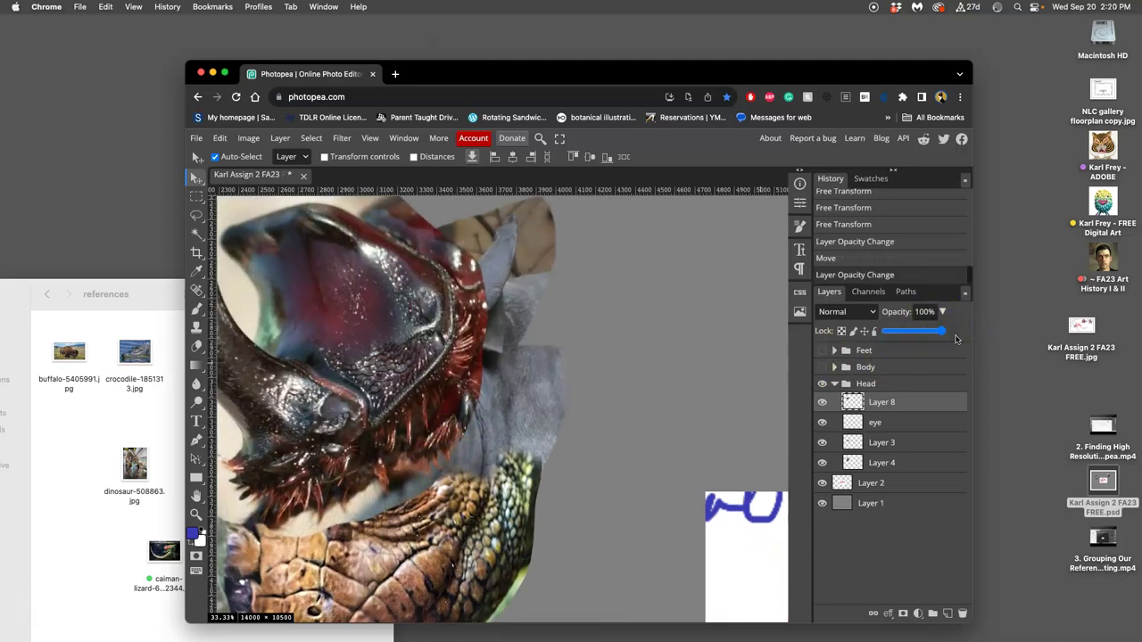
click(197, 346)
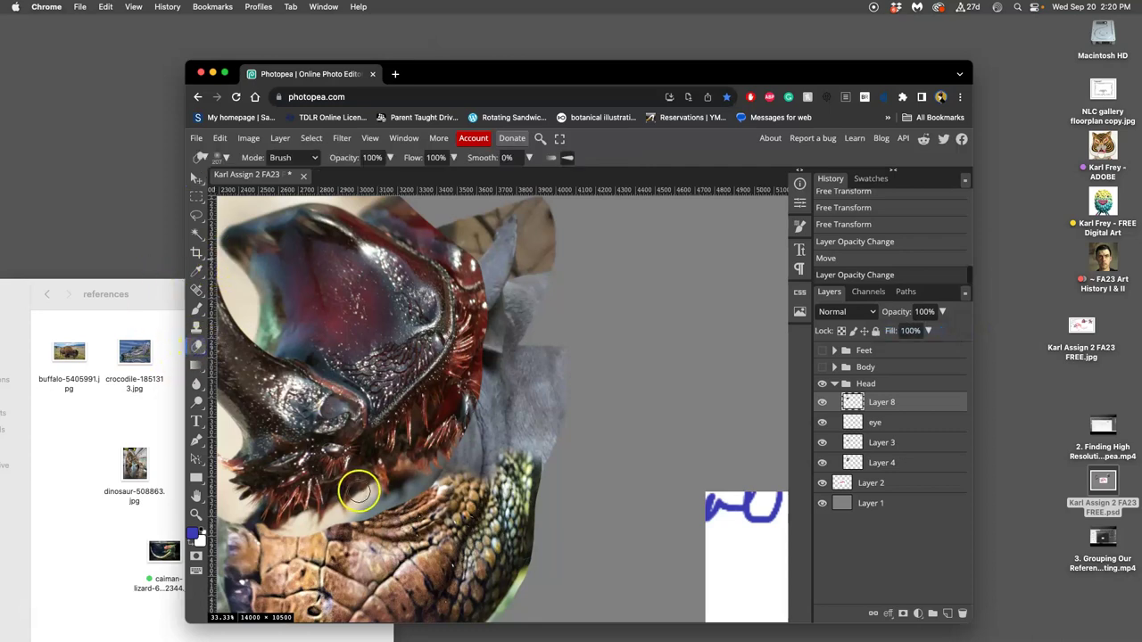
drag(369, 490, 368, 495)
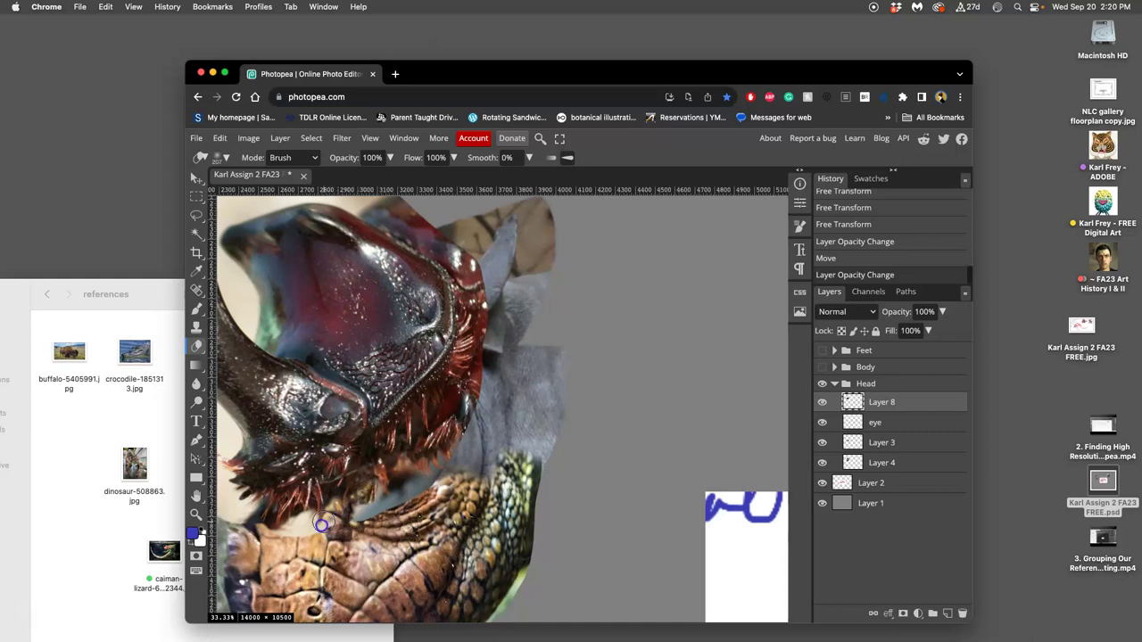
drag(321, 525, 313, 534)
click(383, 497)
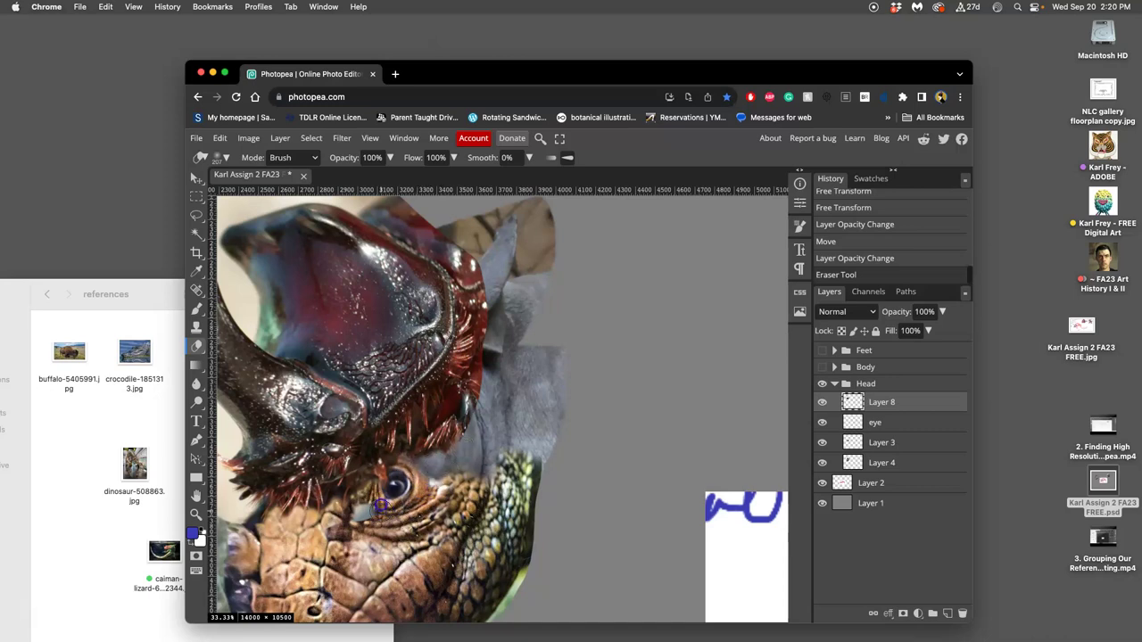
click(306, 540)
- Erase the remaining beetle background on Layer 8 behind the eye and along the upper rear edge near the rhino ear
drag(401, 491, 537, 464)
drag(402, 505, 424, 574)
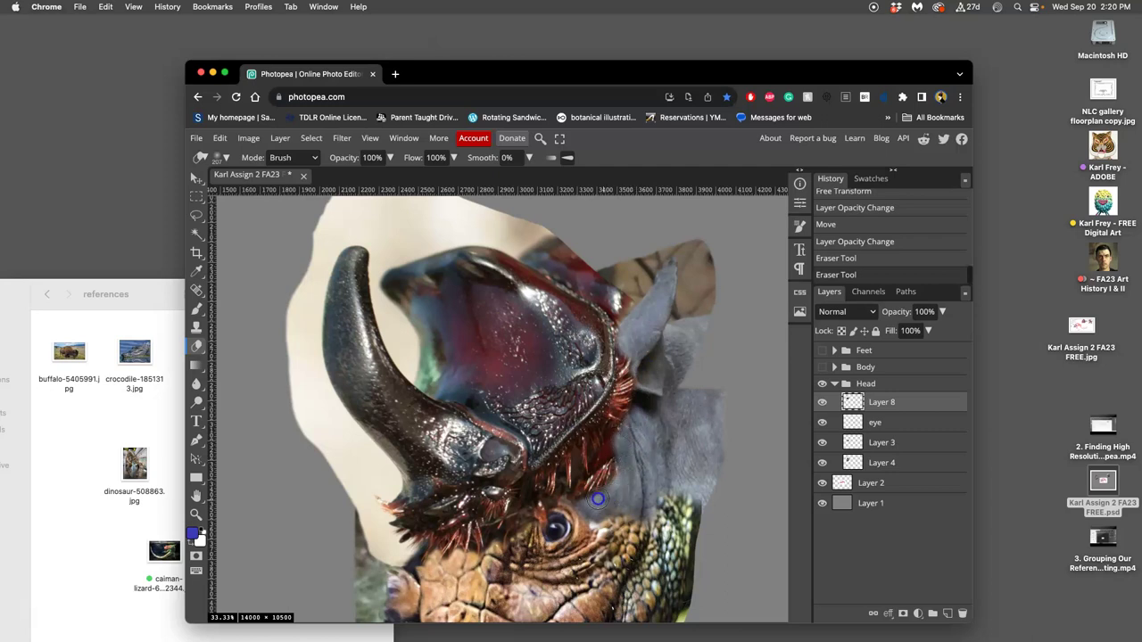
click(578, 505)
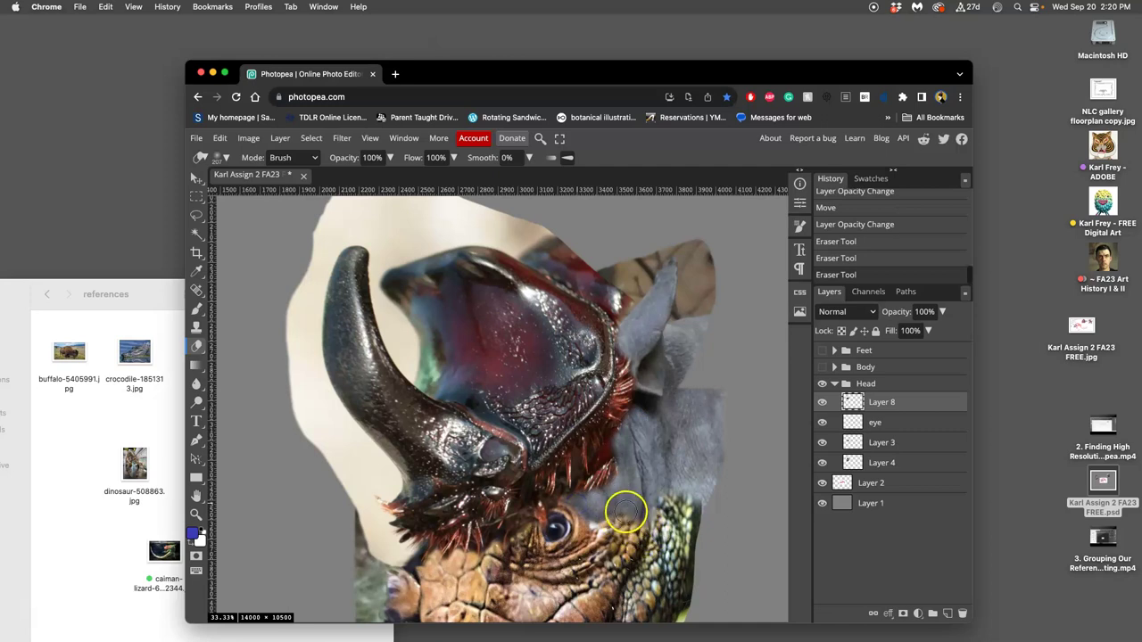
drag(622, 505, 583, 531)
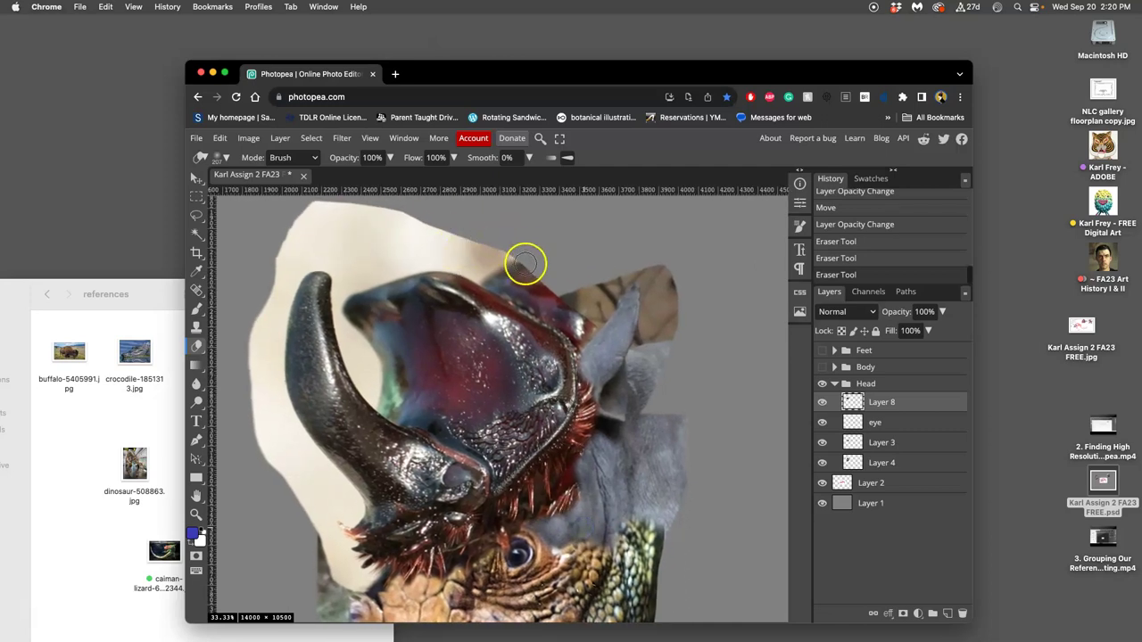
mouse_move(524, 269)
mouse_down()
mouse_move(589, 319)
mouse_move(579, 335)
mouse_move(482, 272)
mouse_move(505, 255)
mouse_move(528, 282)
mouse_up()
drag(567, 347, 609, 293)
- Erase the pale beetle background on Layer 8 below the horn where it overlaps the front of the lizard snout
scroll(489, 458, down, 3)
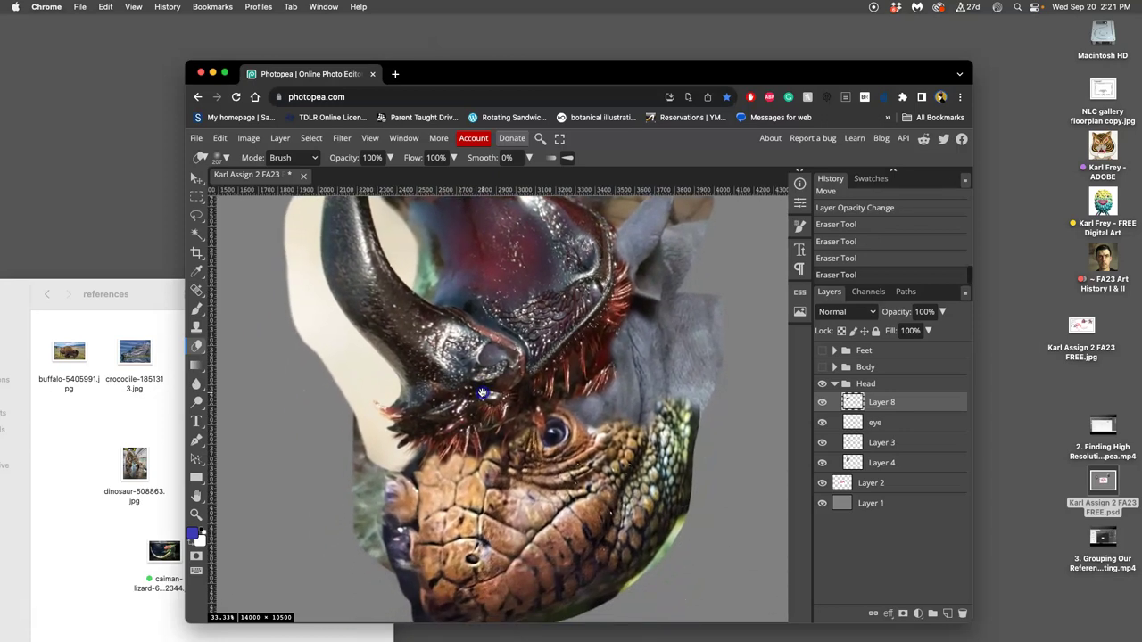
click(413, 458)
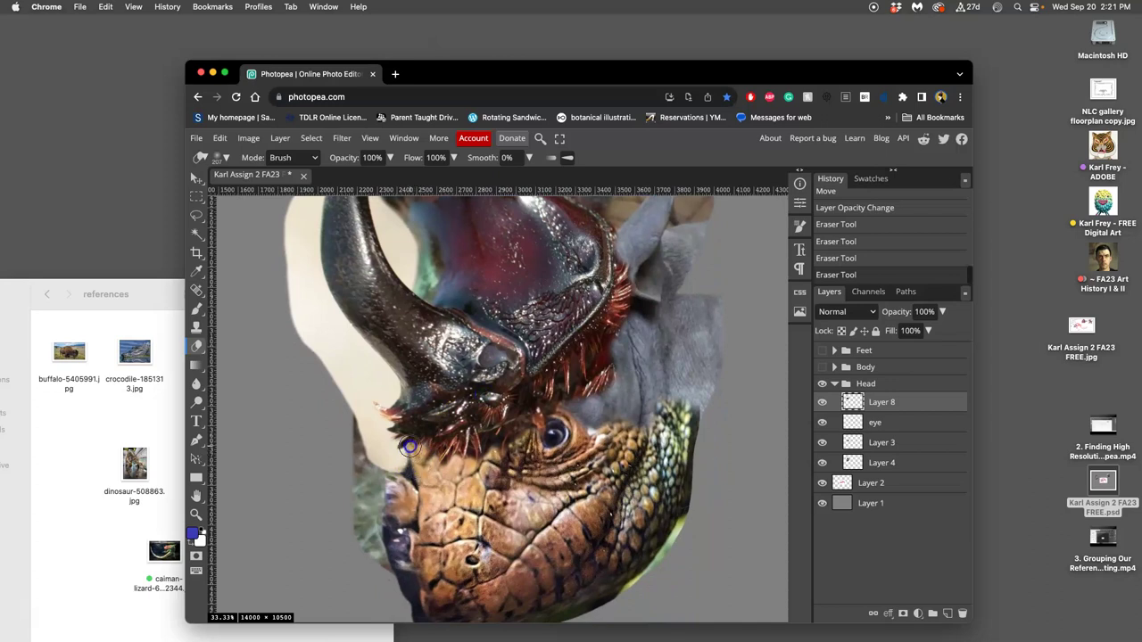
drag(408, 447, 401, 457)
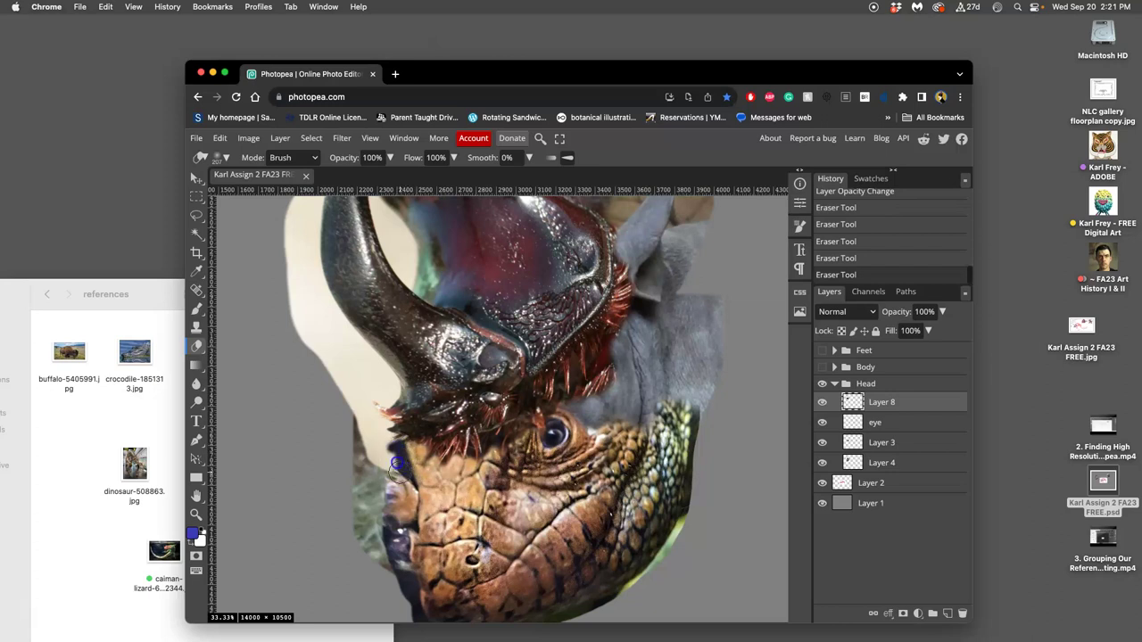
drag(343, 430, 373, 473)
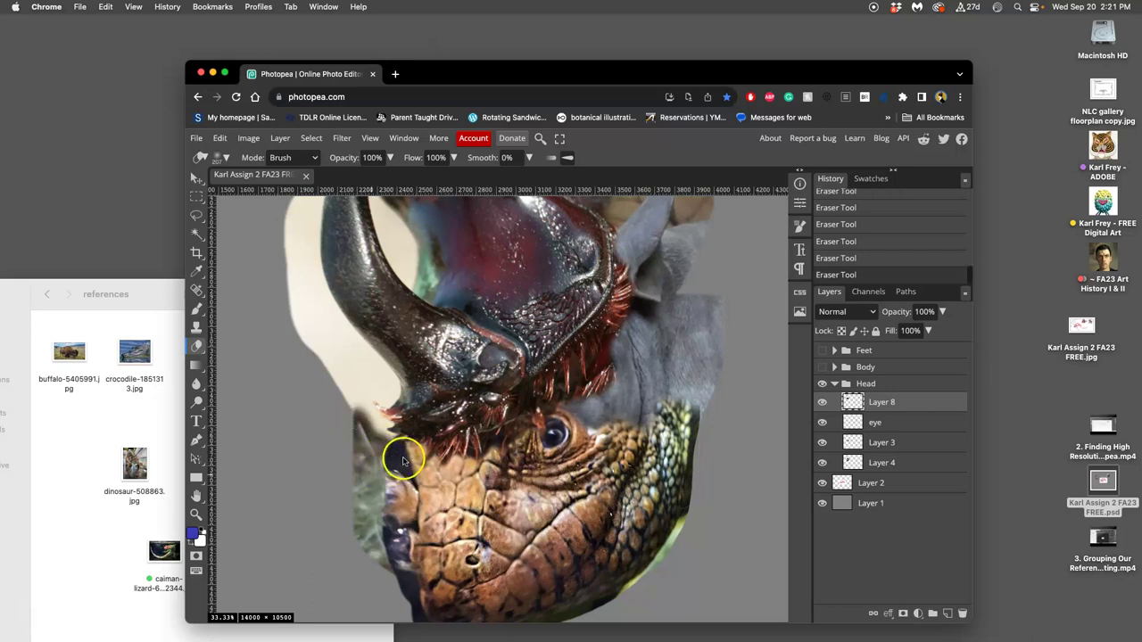
- Free-transform the beetle head on Layer 8 with Distort, pulling both upper corners outward to widen its top
key(super+minus)
key(super+minus)
key(super+minus)
mouse_move(641, 397)
mouse_down()
mouse_move(573, 431)
mouse_move(540, 418)
mouse_up()
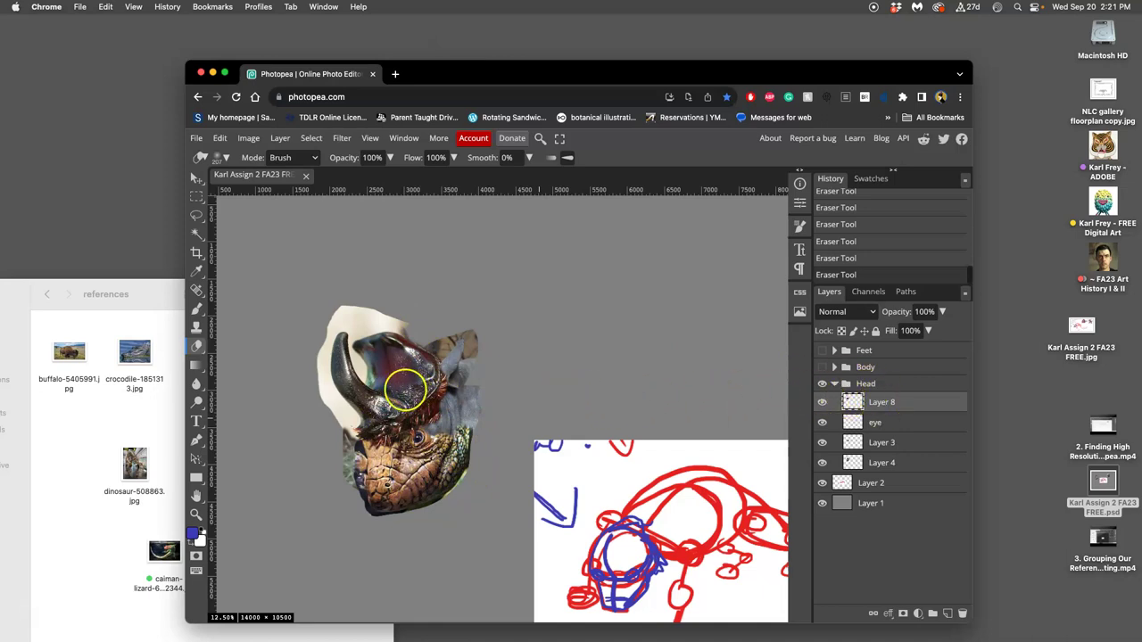
click(220, 139)
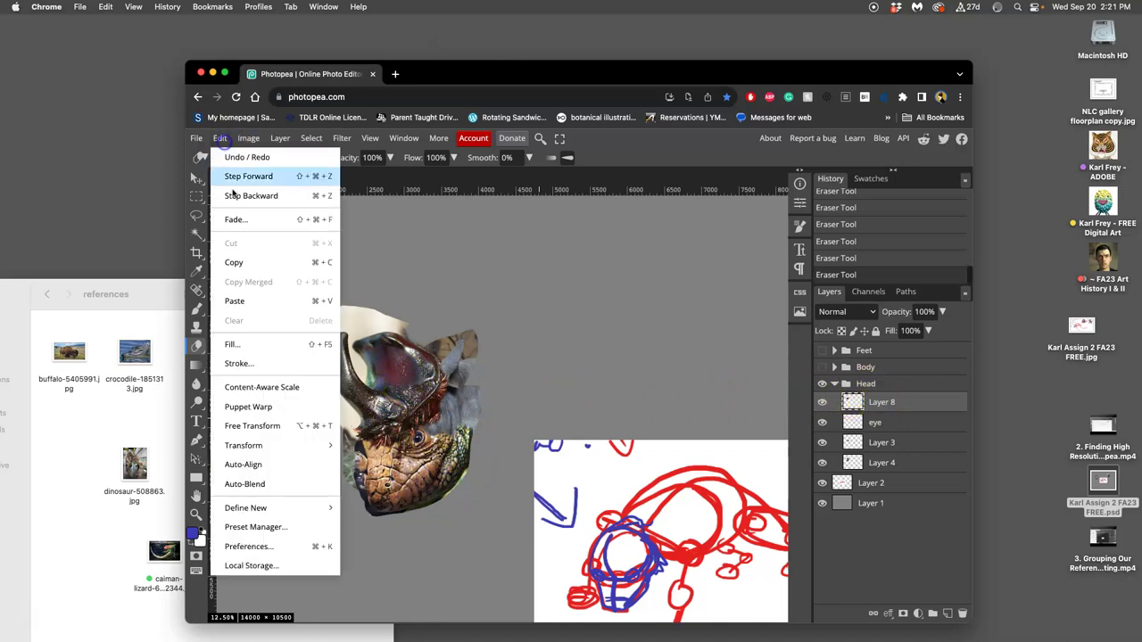
click(272, 423)
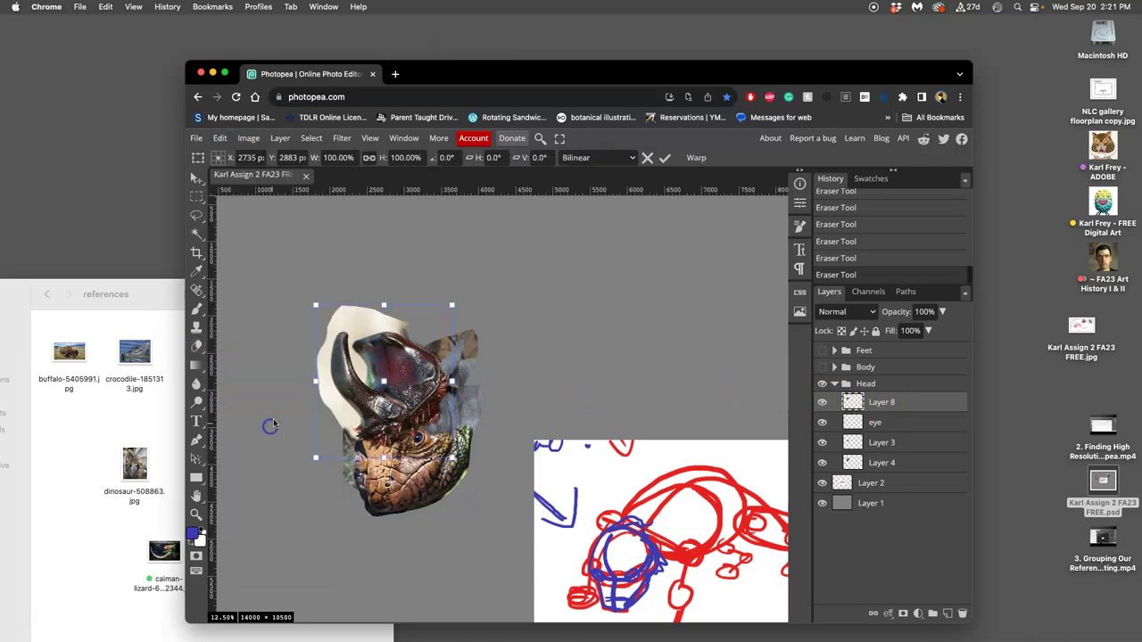
right_click(411, 366)
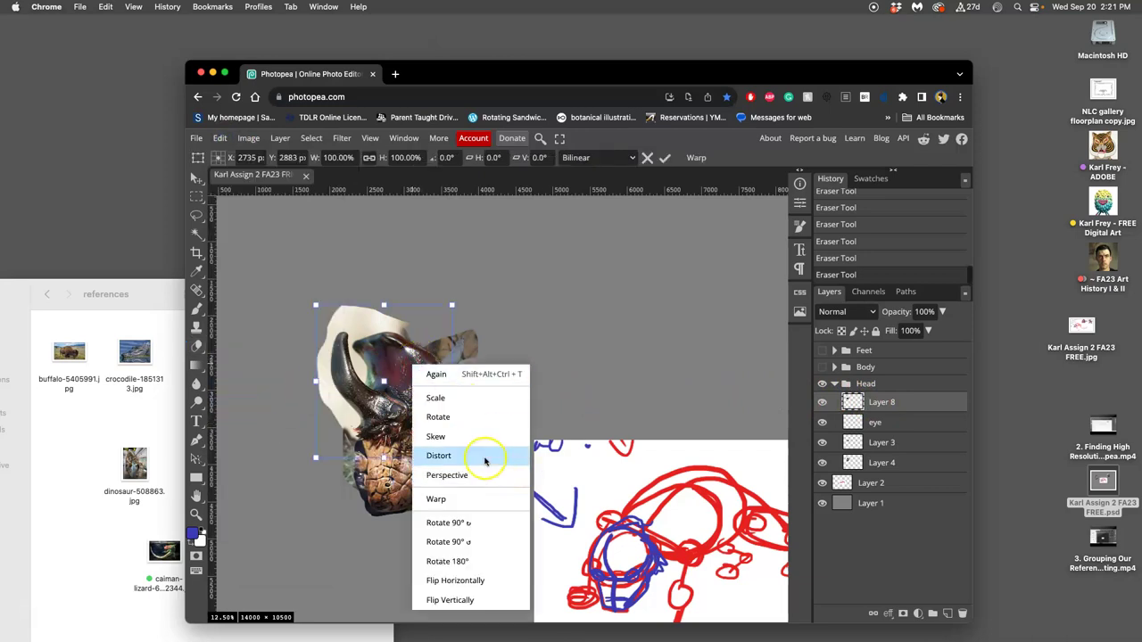
click(435, 401)
drag(317, 306, 302, 309)
drag(451, 307, 492, 290)
mouse_move(305, 309)
mouse_down()
mouse_move(308, 320)
mouse_move(291, 305)
mouse_up()
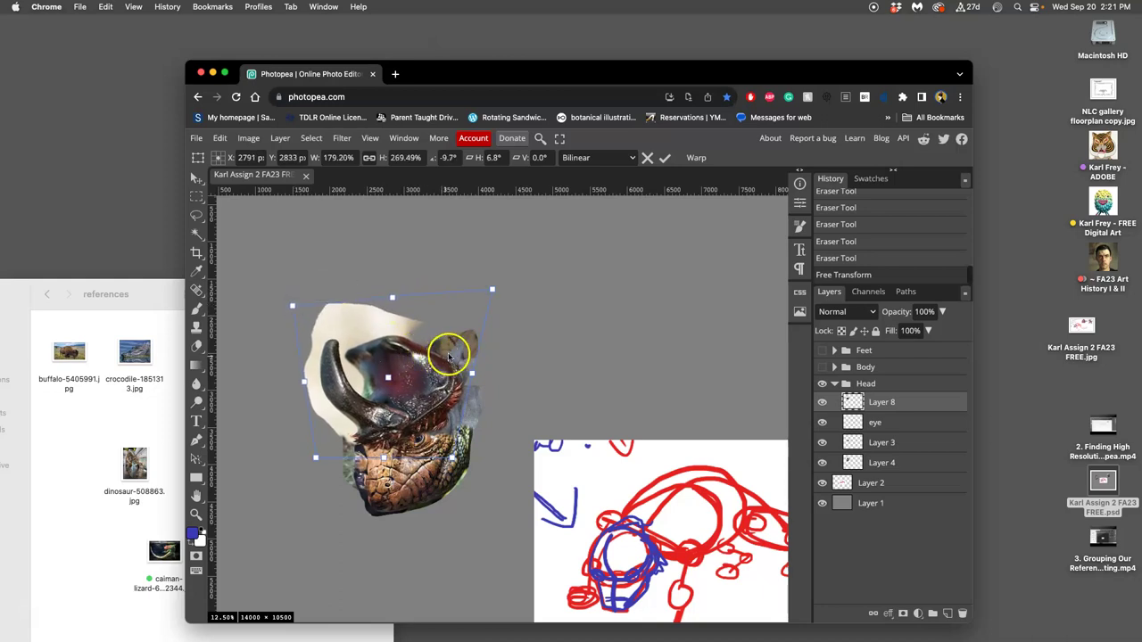
- Scale the beetle head taller, to about 119% of its height, while keeping nearly the same width
right_click(452, 330)
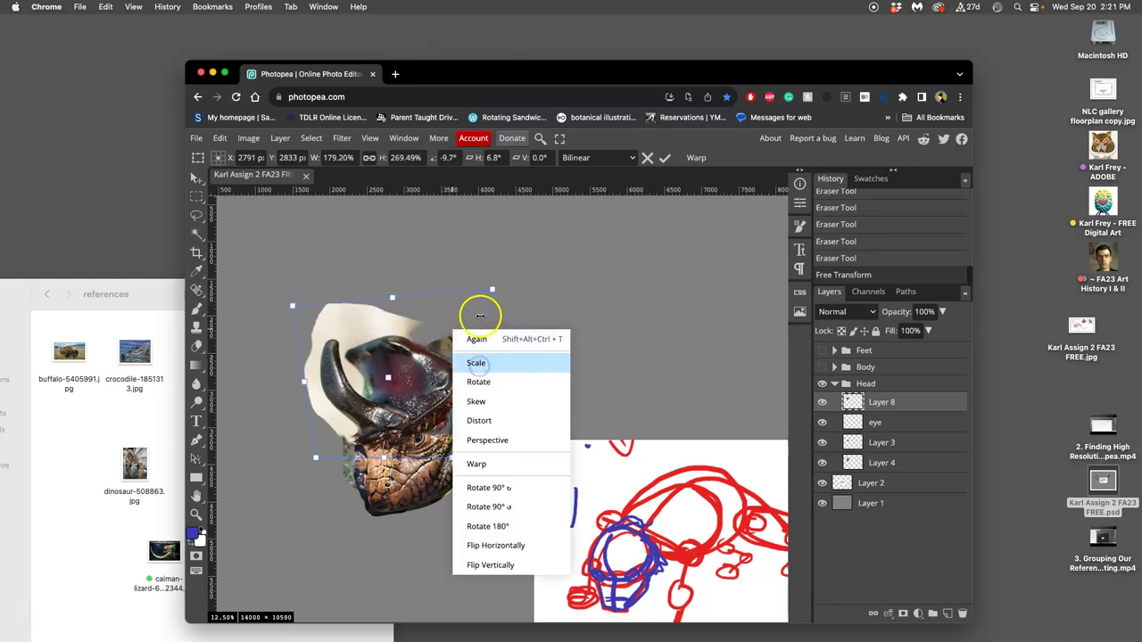
click(480, 316)
drag(480, 316, 474, 272)
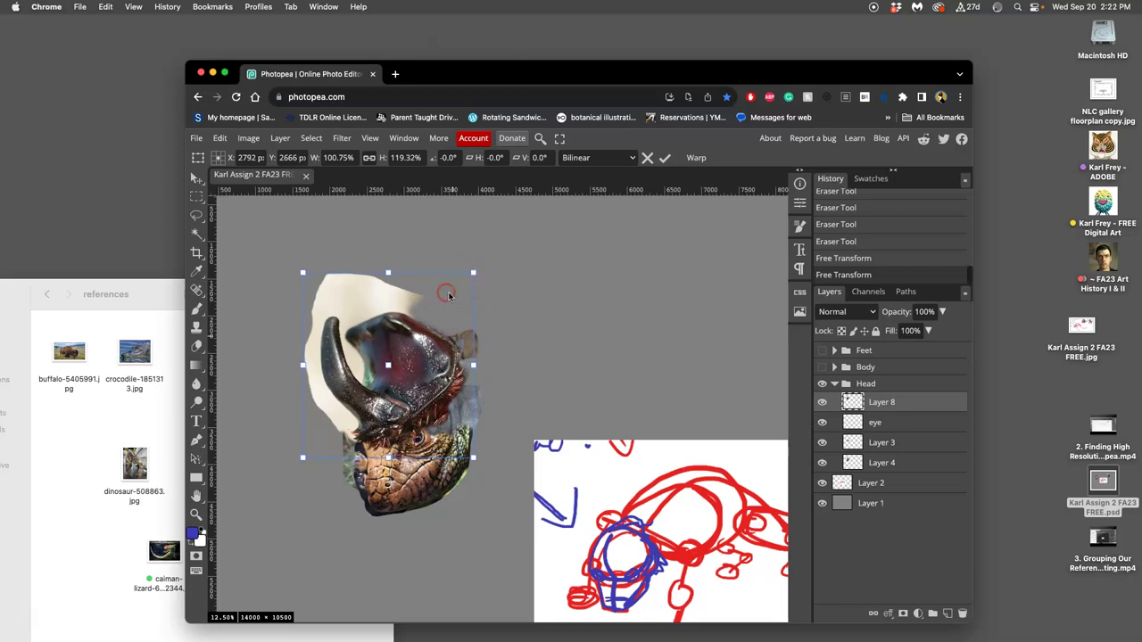
- Rotate the beetle head about 1.8°, shift it slightly toward the horn side, and apply the transform
right_click(449, 295)
click(454, 342)
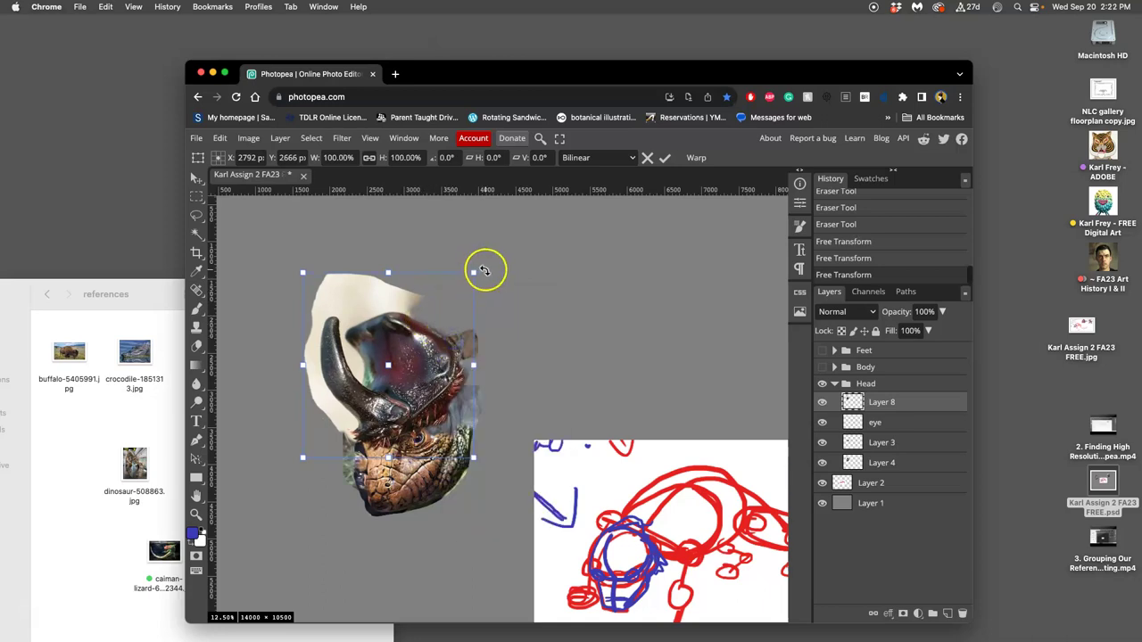
mouse_move(484, 270)
mouse_down()
mouse_move(470, 192)
mouse_move(479, 282)
mouse_up()
drag(437, 367, 430, 366)
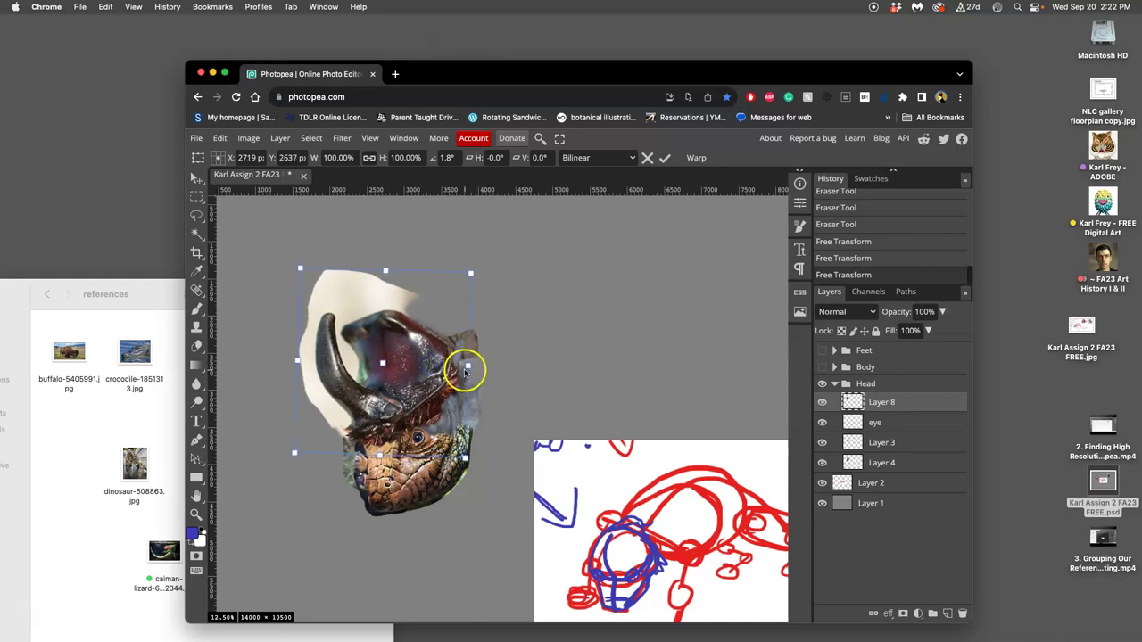
key(Return)
- Collapse the Head group and toggle its visibility off and on to check that it holds all the head pieces
key(e)
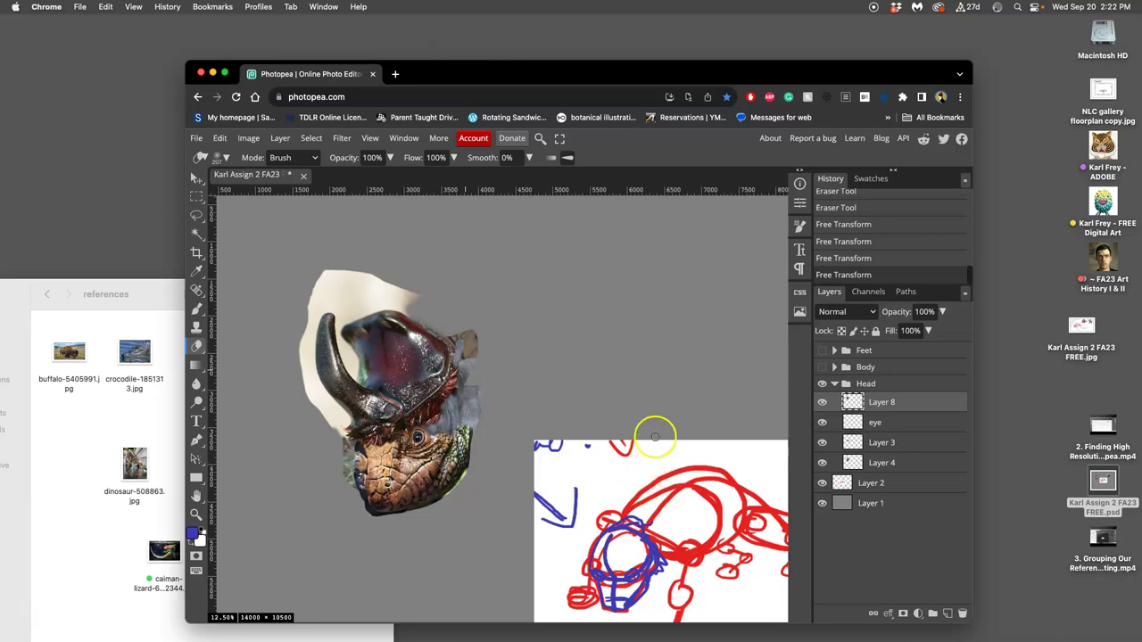
click(834, 384)
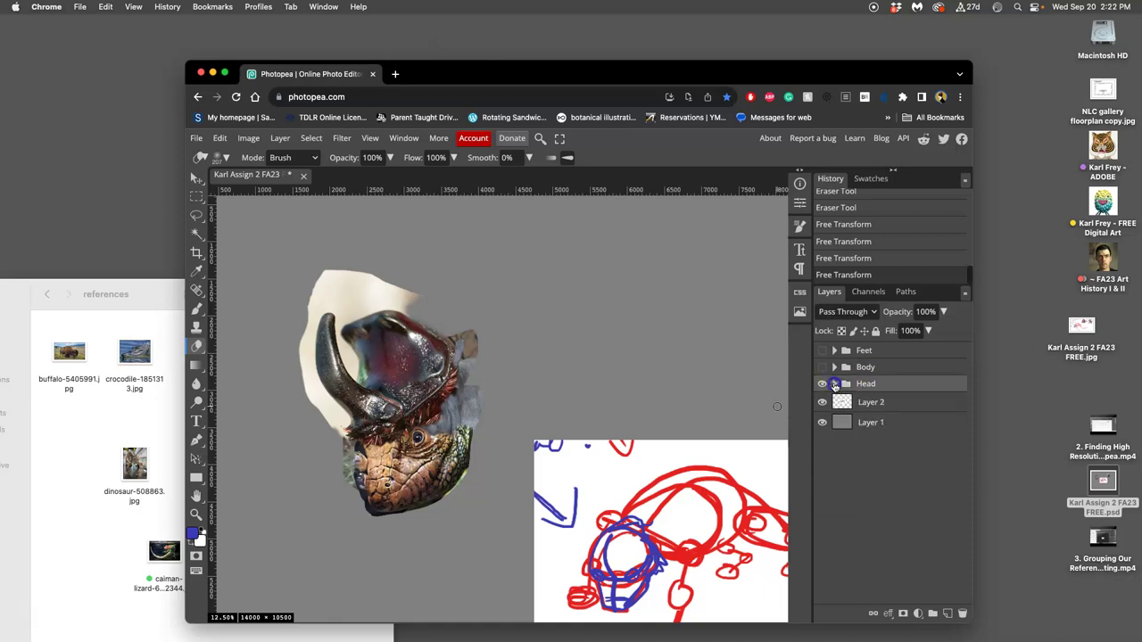
click(822, 383)
click(821, 384)
key(super+minus)
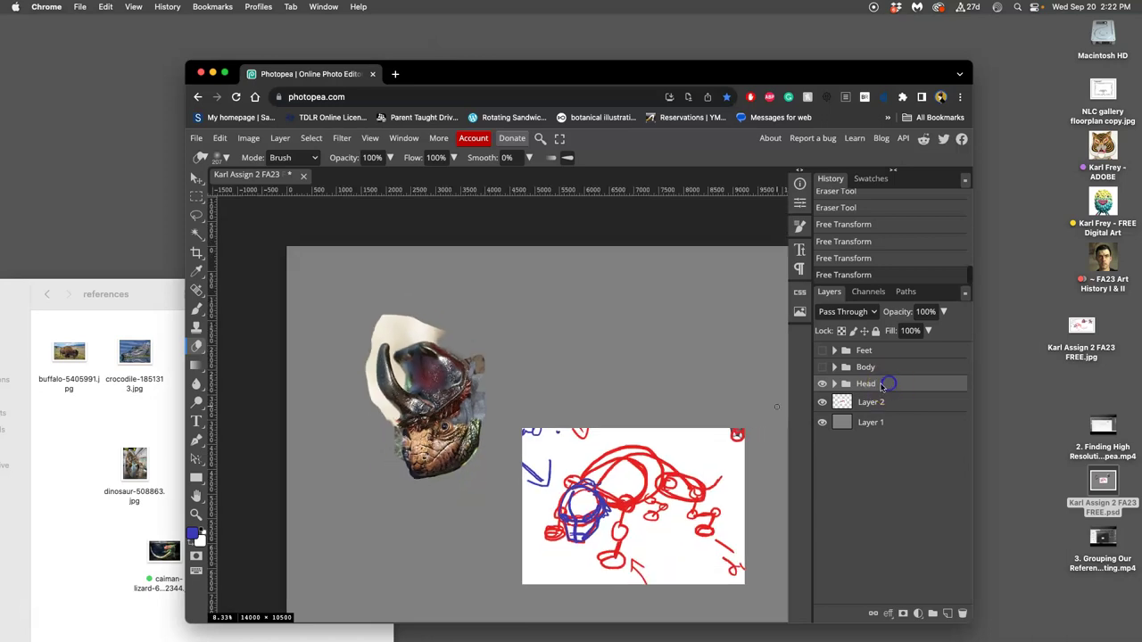
- Move the whole Head group slightly up and toward the sketch with Auto-Select off, and show the Body group
click(197, 178)
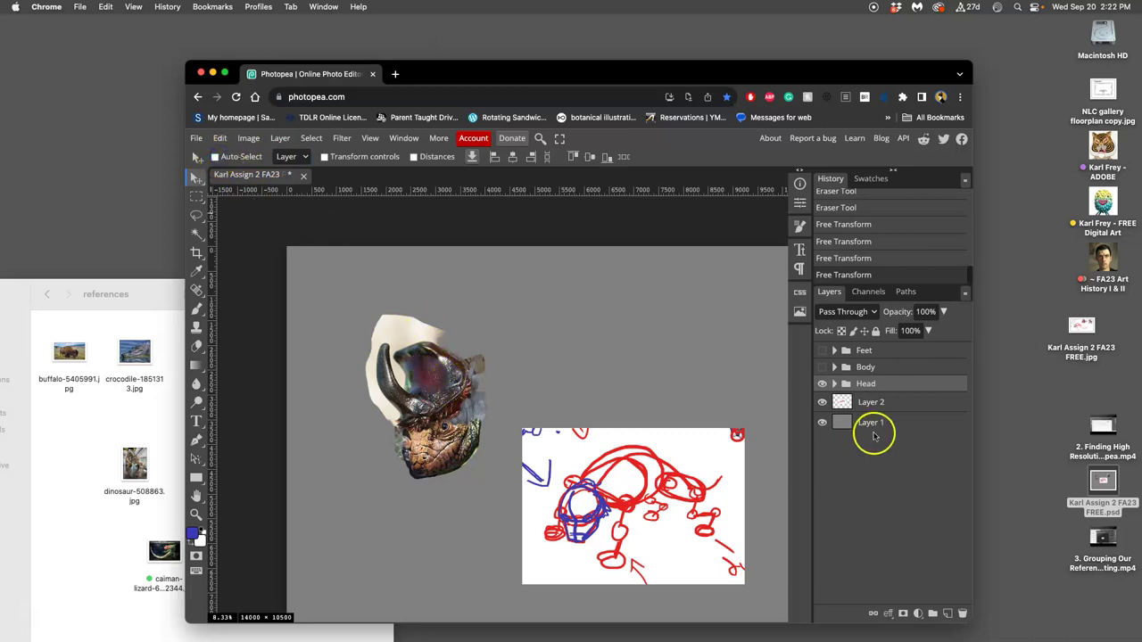
mouse_move(479, 415)
mouse_down()
mouse_move(612, 509)
mouse_move(588, 514)
mouse_move(593, 478)
mouse_move(589, 502)
mouse_move(486, 409)
mouse_move(522, 404)
mouse_up()
click(821, 368)
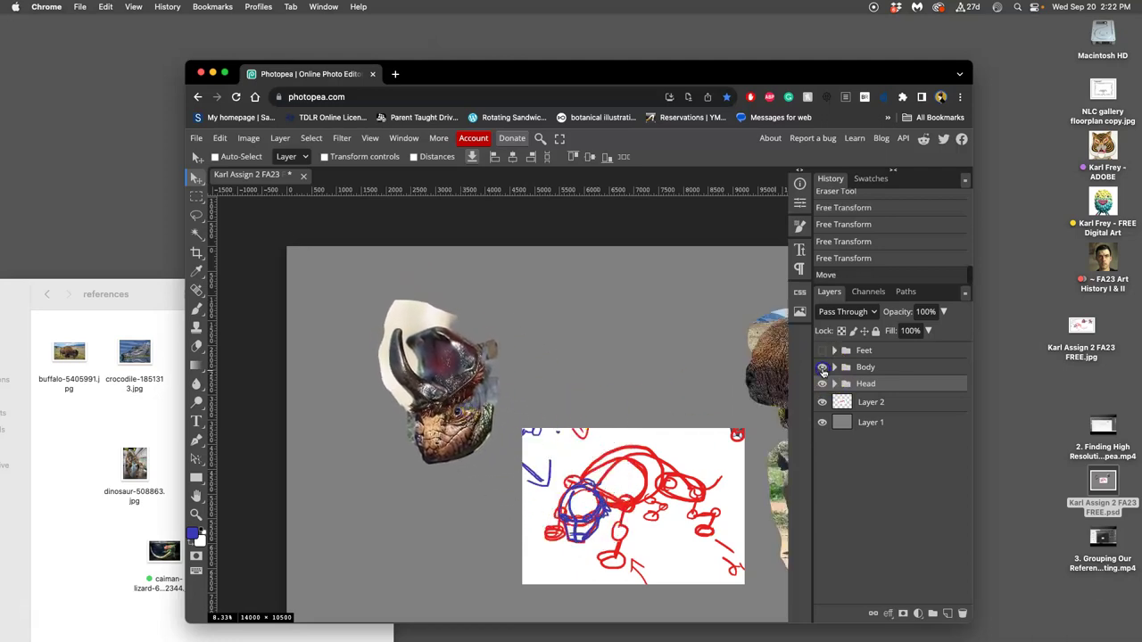
- Nudge the Head group slightly up, open the Body group, and move the rhino layer toward the head, above the sketch
mouse_move(777, 370)
mouse_down()
mouse_move(667, 372)
mouse_move(775, 361)
mouse_up()
click(867, 366)
click(834, 367)
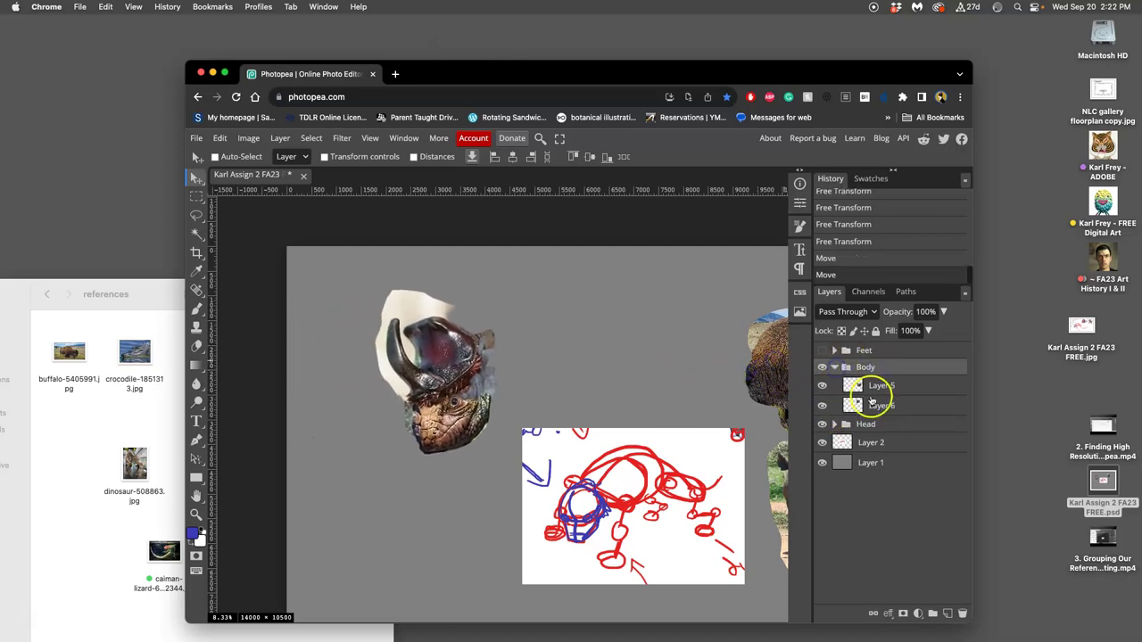
click(879, 388)
mouse_move(775, 382)
mouse_down()
mouse_move(678, 359)
mouse_move(638, 378)
mouse_move(554, 365)
mouse_move(443, 282)
mouse_move(560, 307)
mouse_move(577, 326)
mouse_up()
- Place the Head group above the Body group in the layer order and nudge the head slightly toward the rhino
drag(862, 424, 866, 362)
mouse_move(676, 428)
mouse_down()
mouse_move(652, 409)
mouse_move(689, 426)
mouse_up()
click(868, 385)
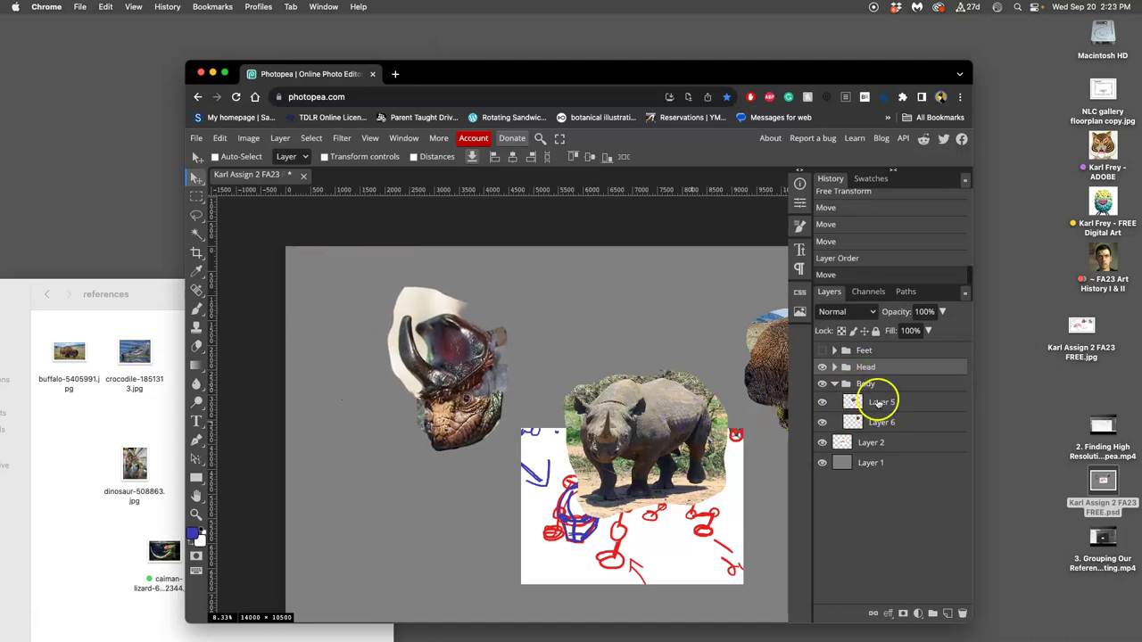
- Try the rhino layer as a body behind the head, and move it back off beside the head
click(879, 404)
mouse_move(777, 372)
mouse_down()
mouse_move(693, 336)
mouse_move(641, 335)
mouse_up()
click(533, 406)
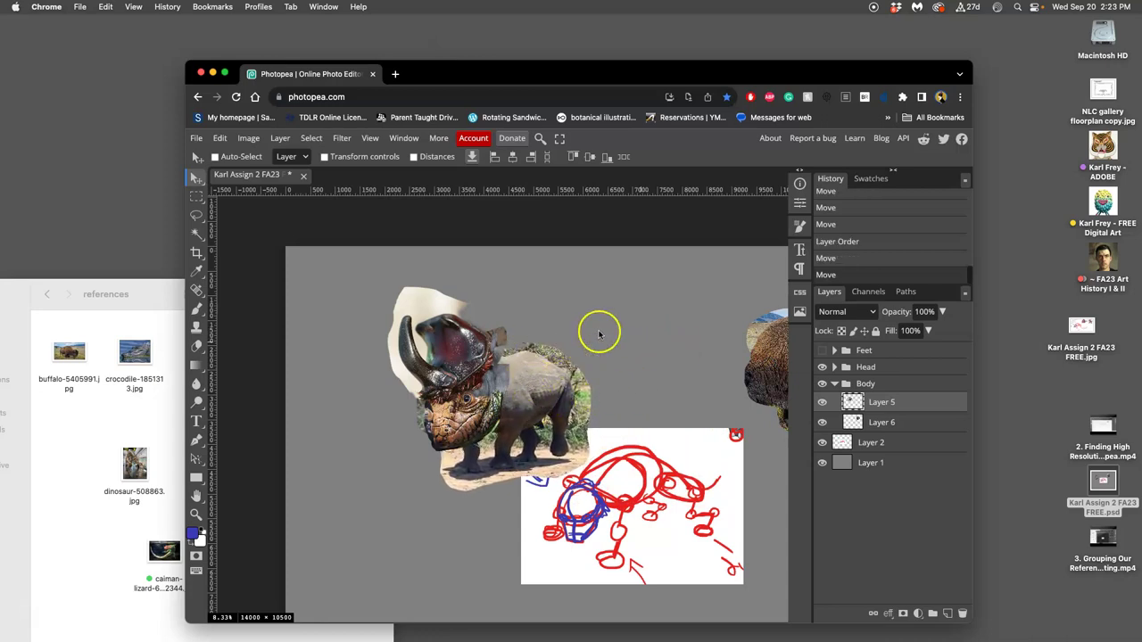
drag(512, 400, 543, 360)
drag(568, 418, 632, 409)
- Move the buffalo layer behind the head as the body, turn on Auto-Select, and move the rhino aside, clear of the buffalo
click(859, 419)
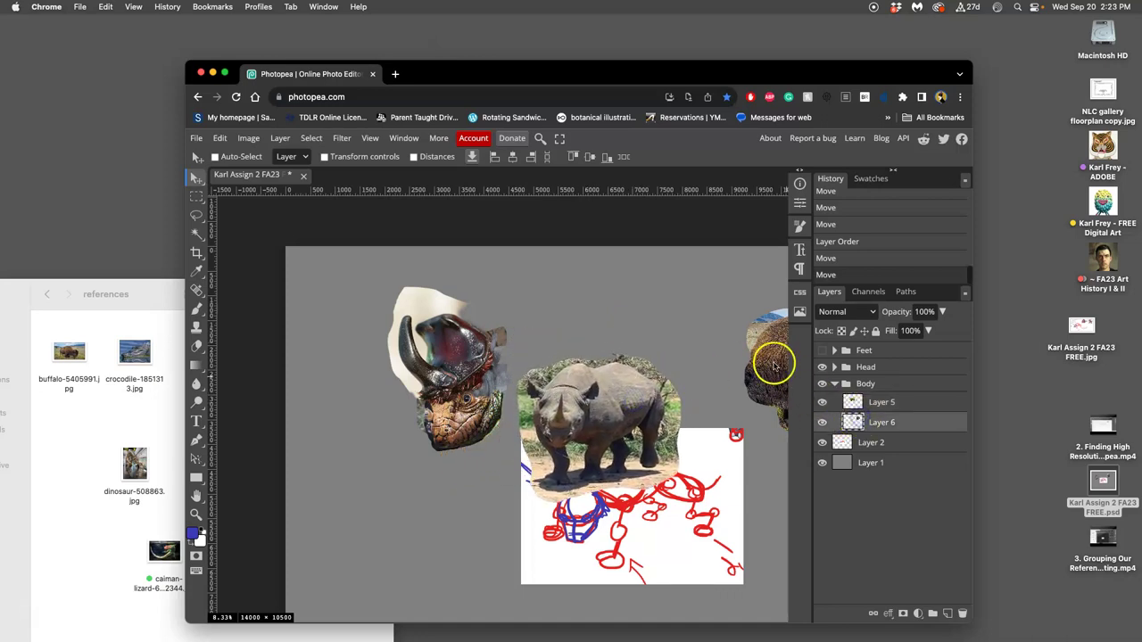
drag(772, 365, 503, 369)
mouse_move(613, 400)
mouse_down()
mouse_move(696, 347)
mouse_move(616, 417)
mouse_move(629, 413)
mouse_up()
drag(853, 421, 875, 403)
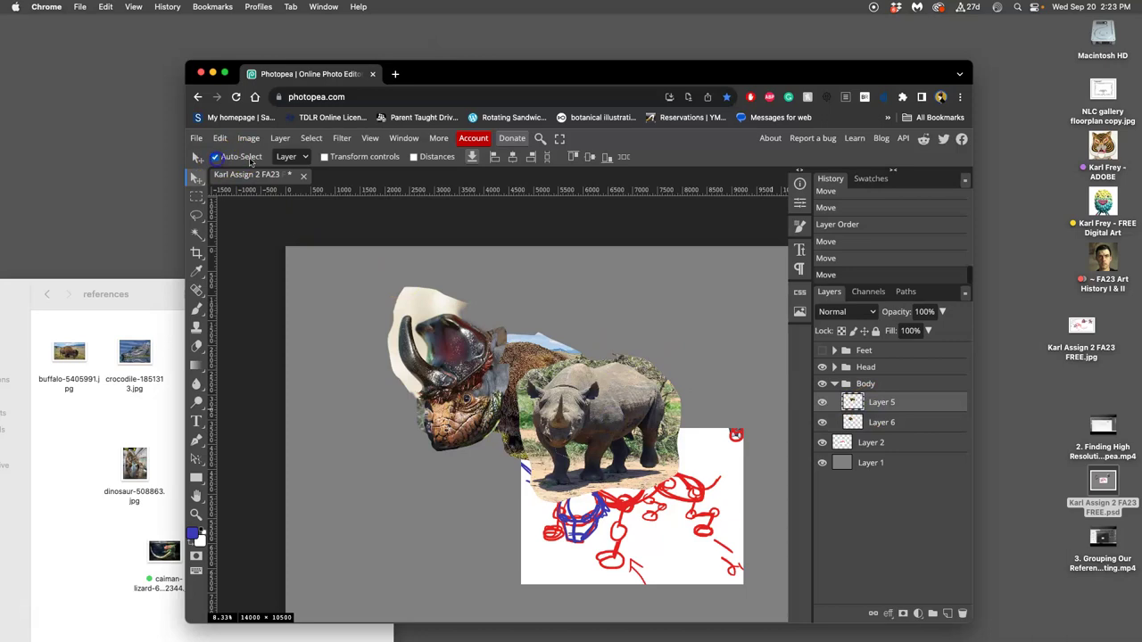
drag(581, 386, 693, 339)
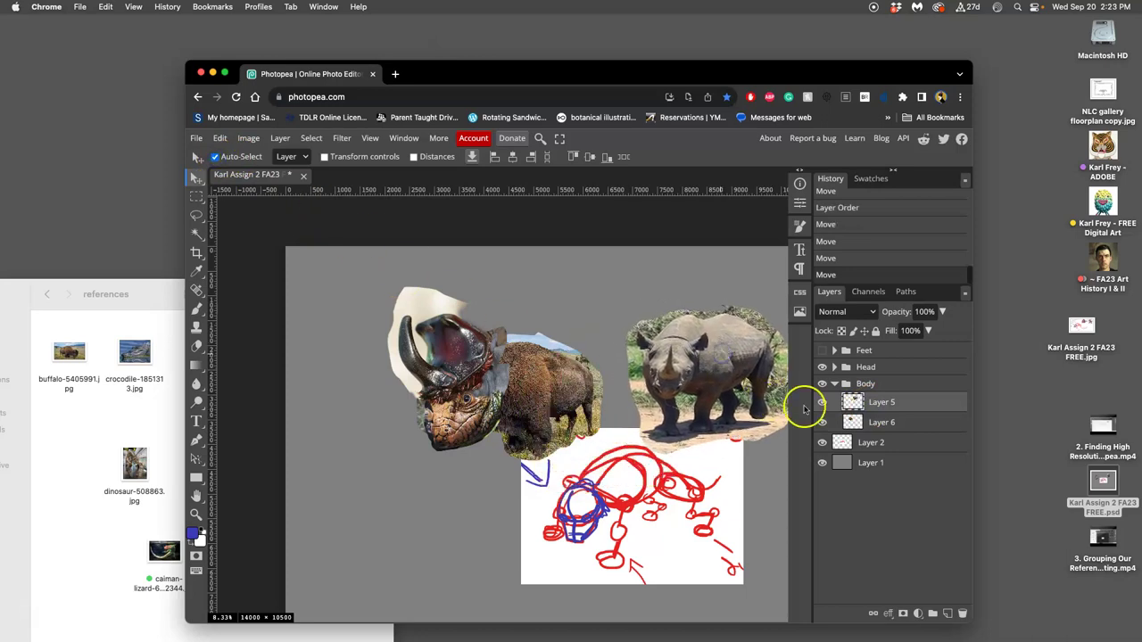
- Lock the Head group and fine-tune the buffalo's position directly behind the head
click(886, 367)
click(877, 331)
mouse_move(570, 391)
mouse_down()
mouse_move(583, 387)
mouse_move(567, 400)
mouse_move(586, 420)
mouse_move(570, 393)
mouse_move(586, 387)
mouse_up()
key(super+equal)
key(super+equal)
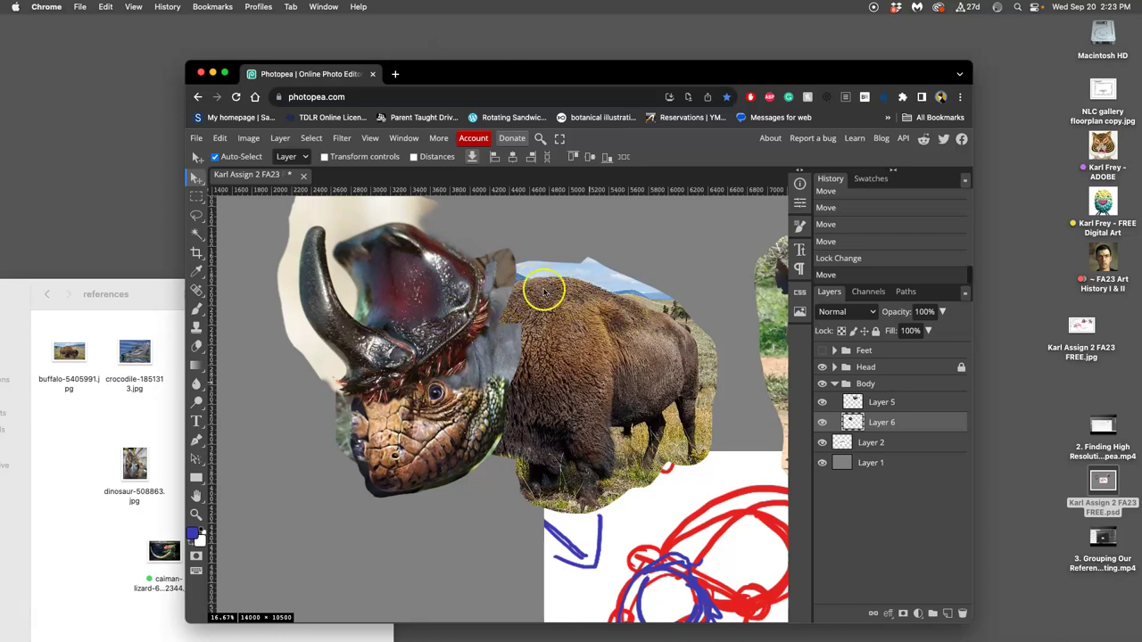
- Try the rhino in several positions over the buffalo body to compare how it fits behind the head
drag(776, 341, 393, 396)
click(393, 396)
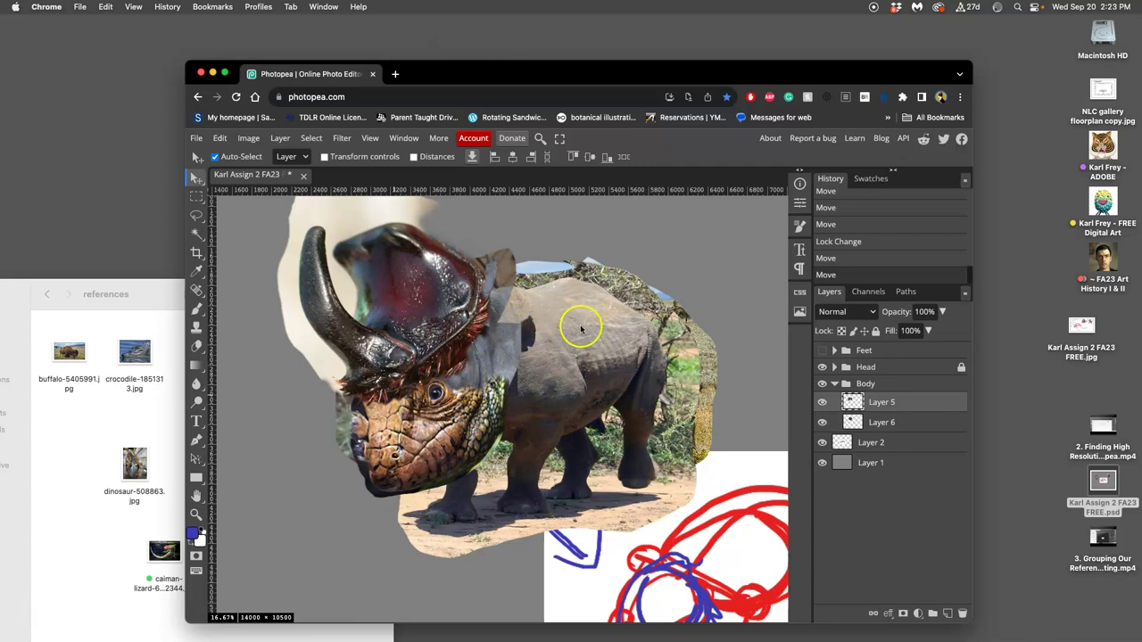
drag(580, 329, 610, 585)
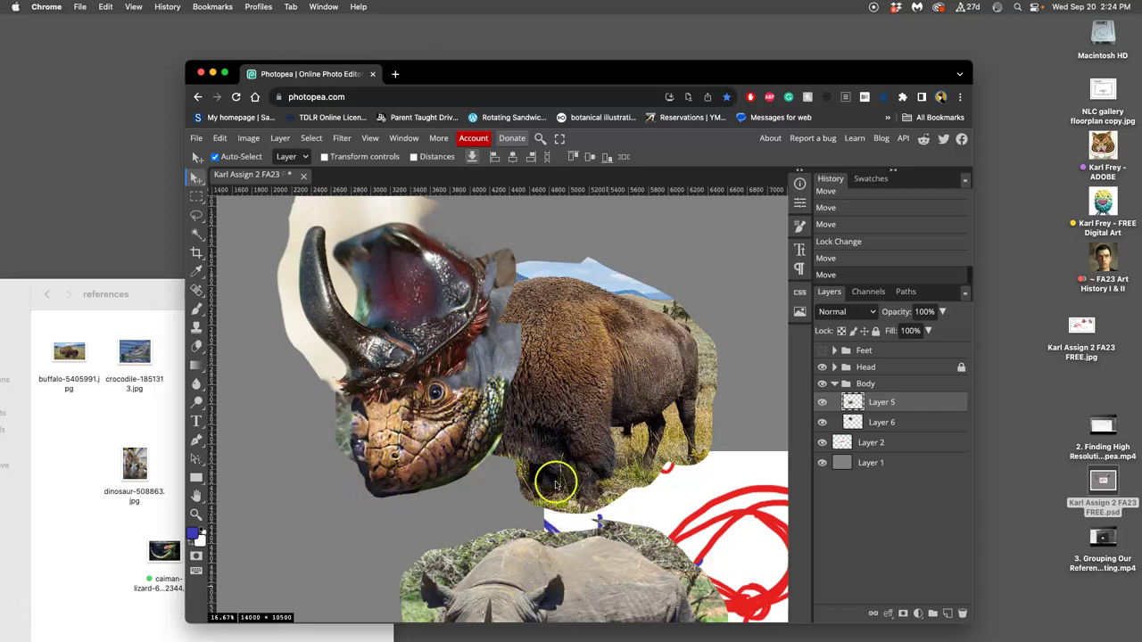
drag(547, 560, 545, 334)
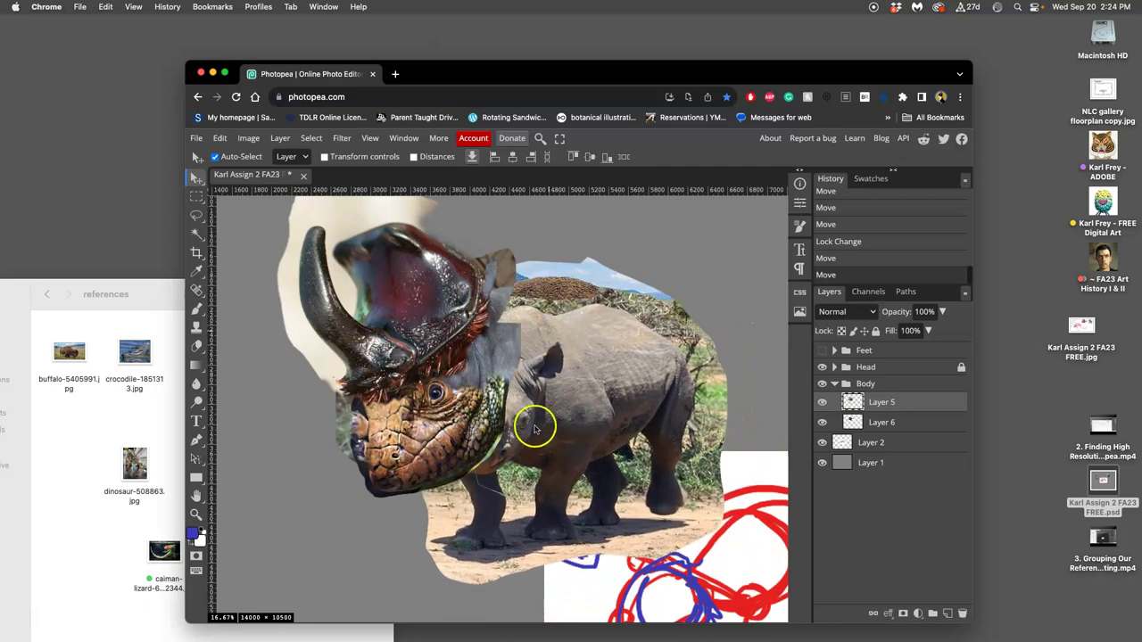
- Move the rhino clear of the head, lasso its front legs and shoulder, copy them to a new layer, and delete the full rhino layer
drag(564, 412, 668, 356)
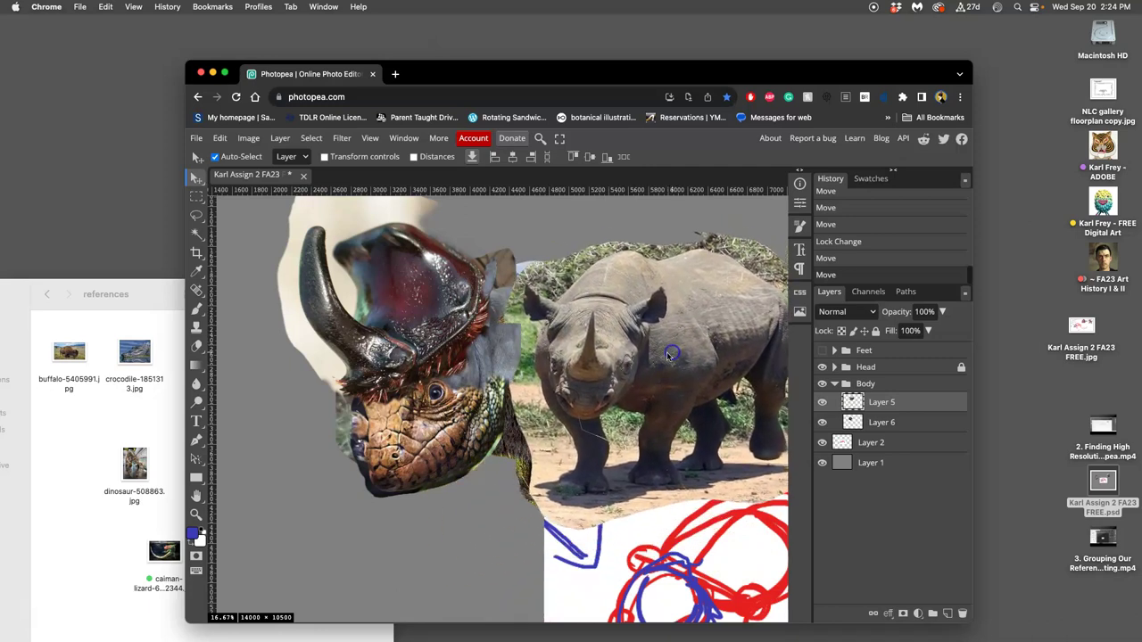
click(196, 215)
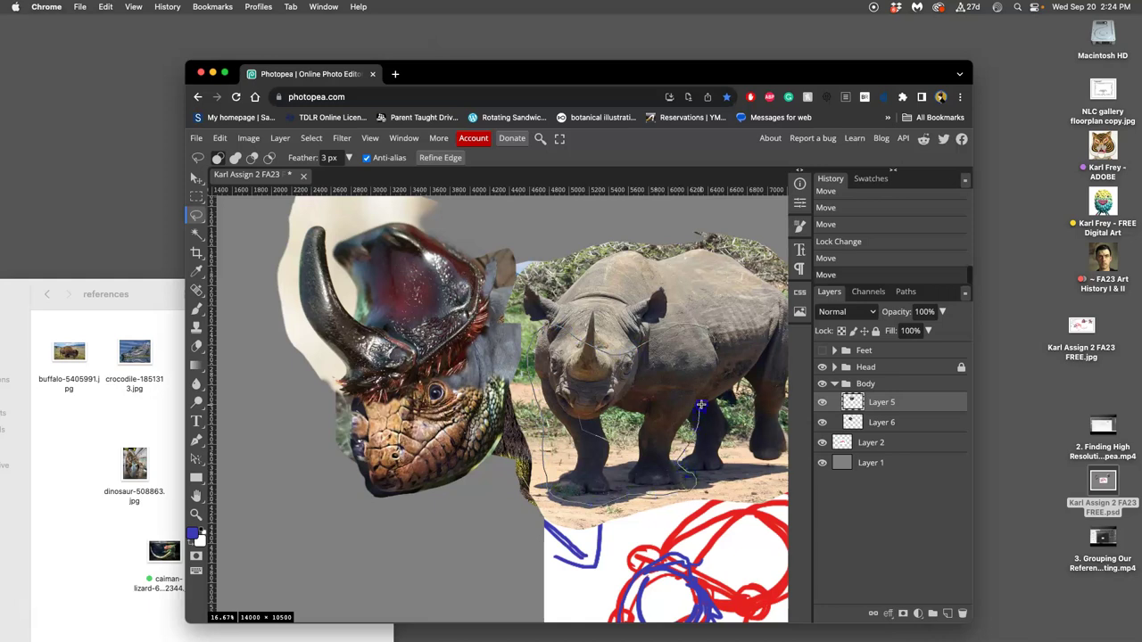
drag(723, 367, 719, 371)
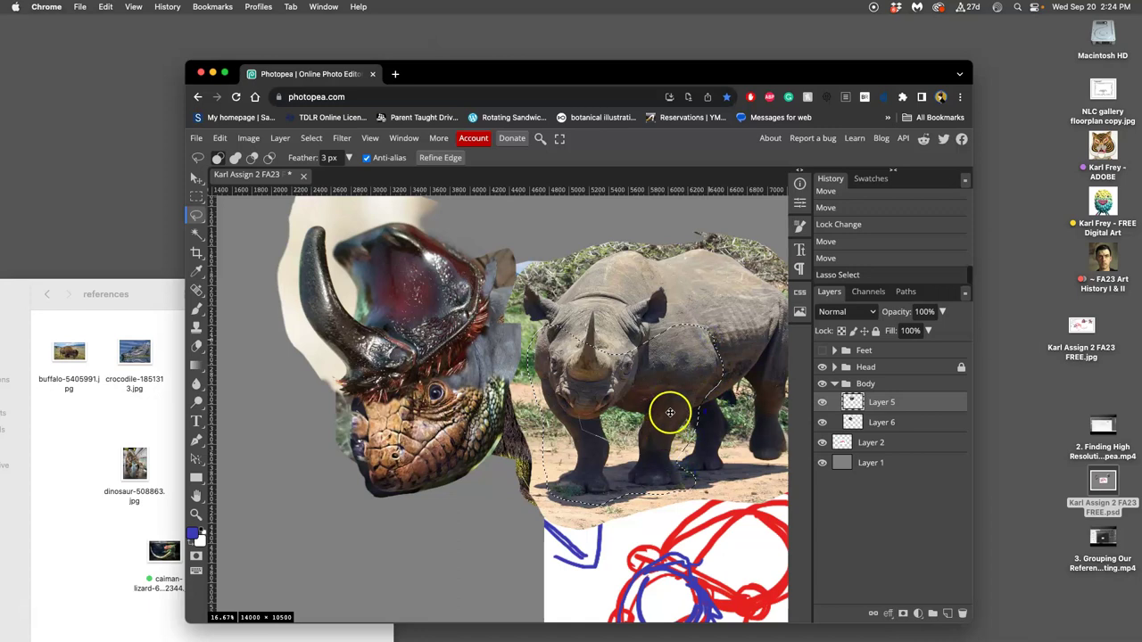
key(super+j)
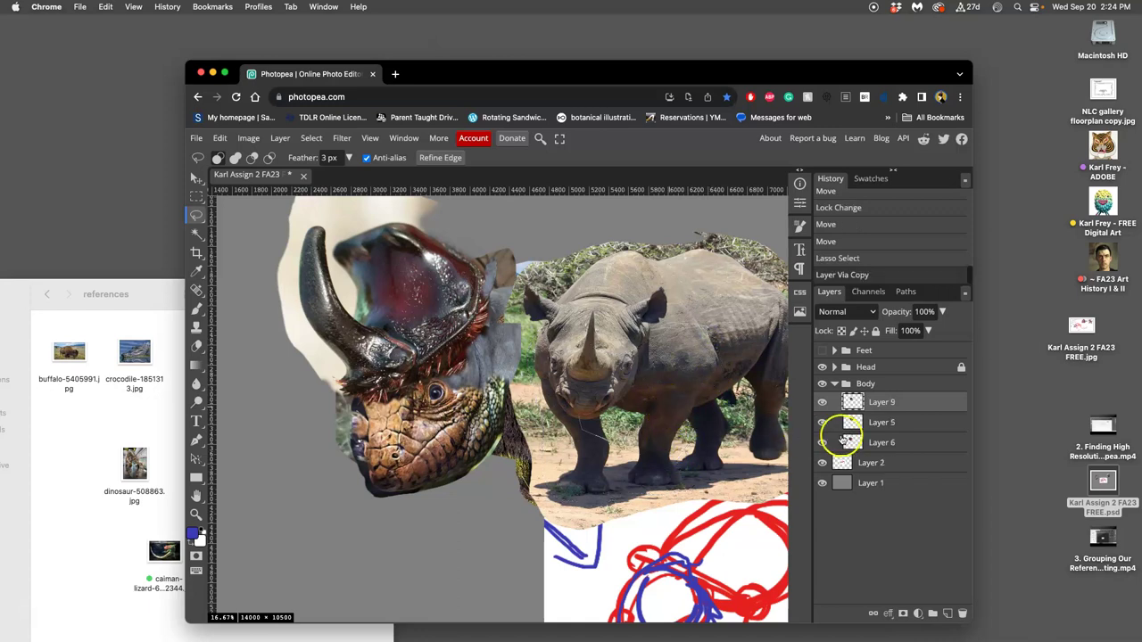
click(881, 422)
key(Delete)
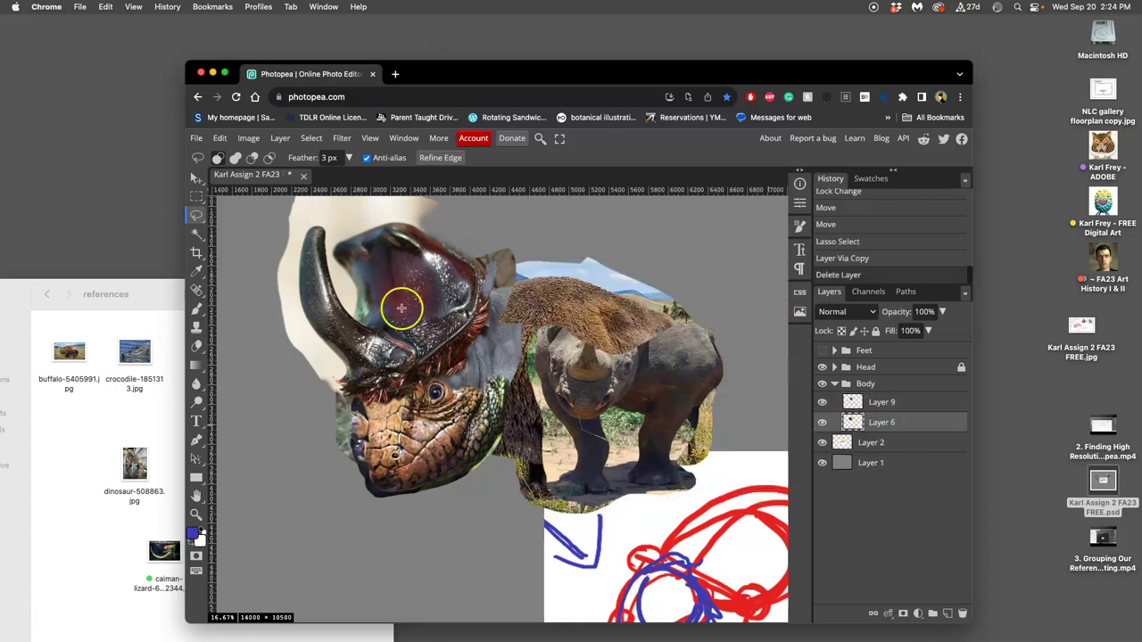
- Move the rhino front legs beneath the head, scale them to about 129%, and rotate them about -6.5°
click(197, 179)
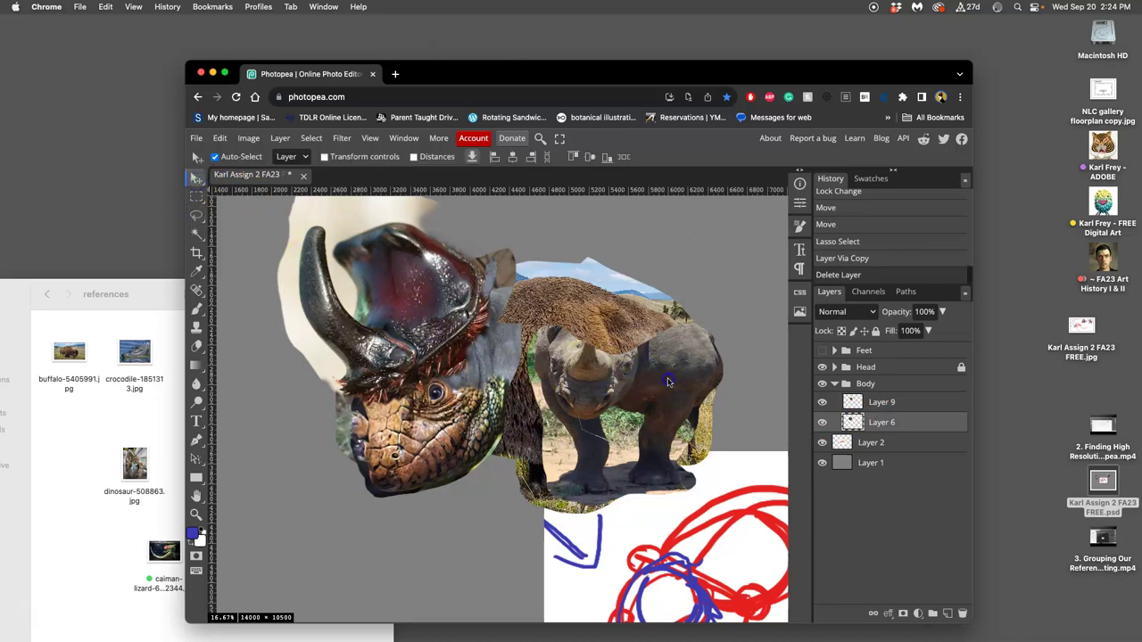
drag(660, 375, 545, 427)
click(221, 138)
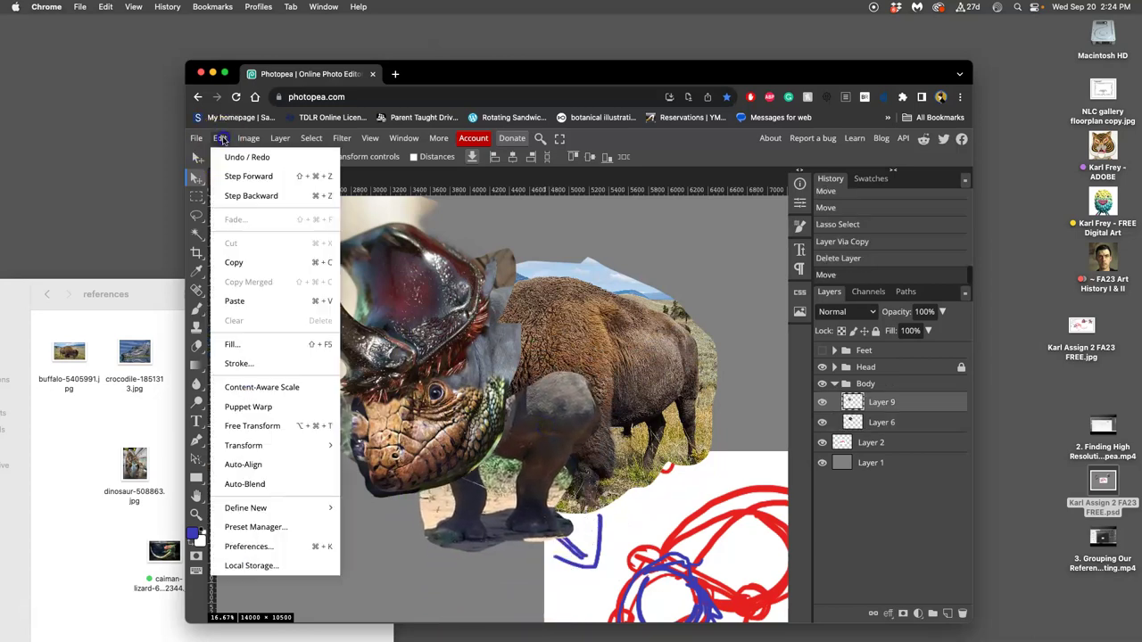
click(262, 426)
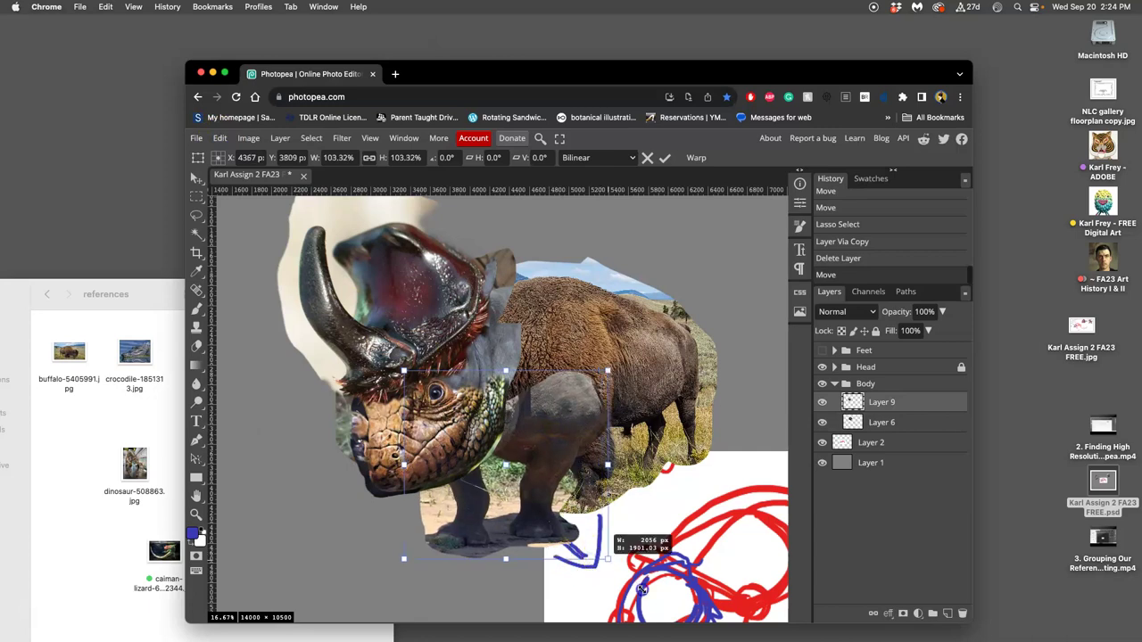
drag(608, 560, 658, 607)
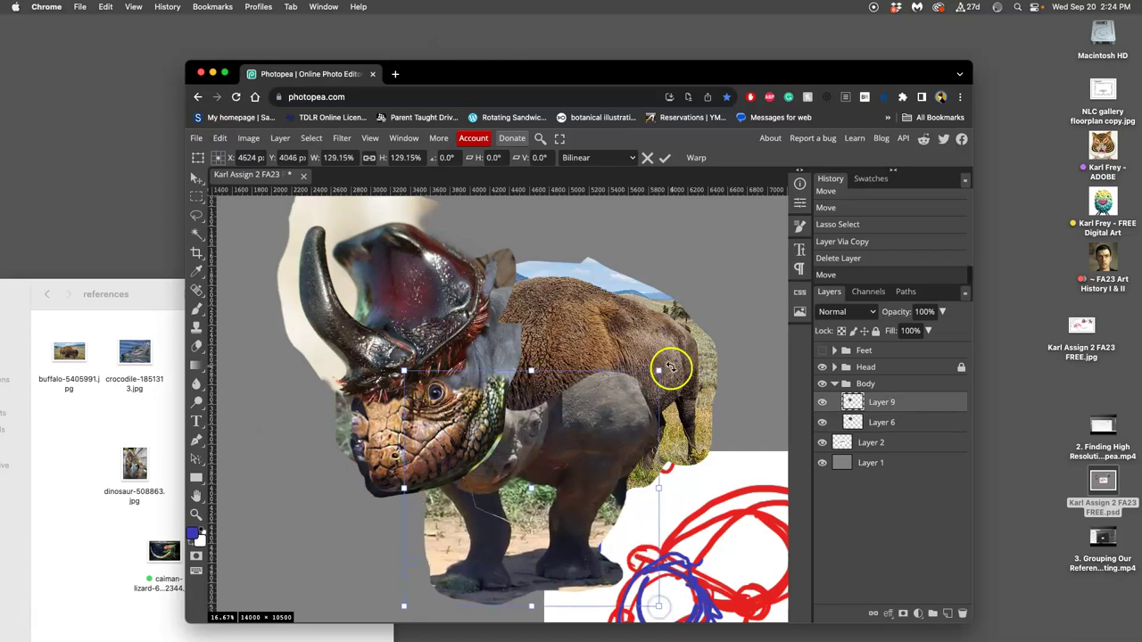
drag(666, 365, 654, 352)
- Distort the rhino front legs by pulling their rear corners inward, shift them slightly under the head, and apply the transform
right_click(595, 408)
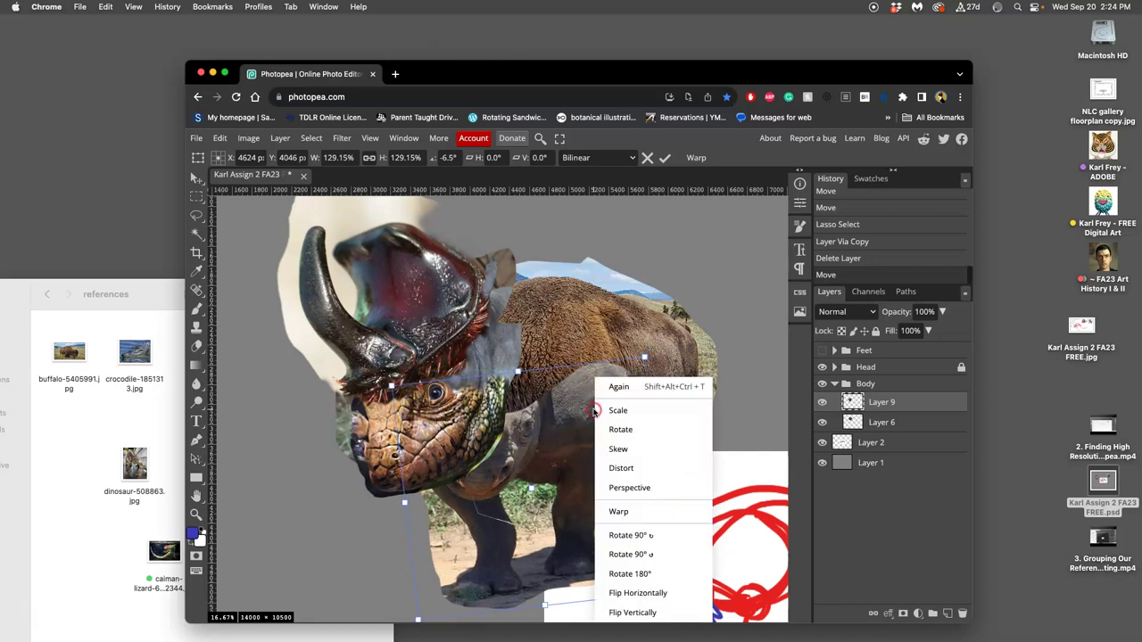
click(617, 469)
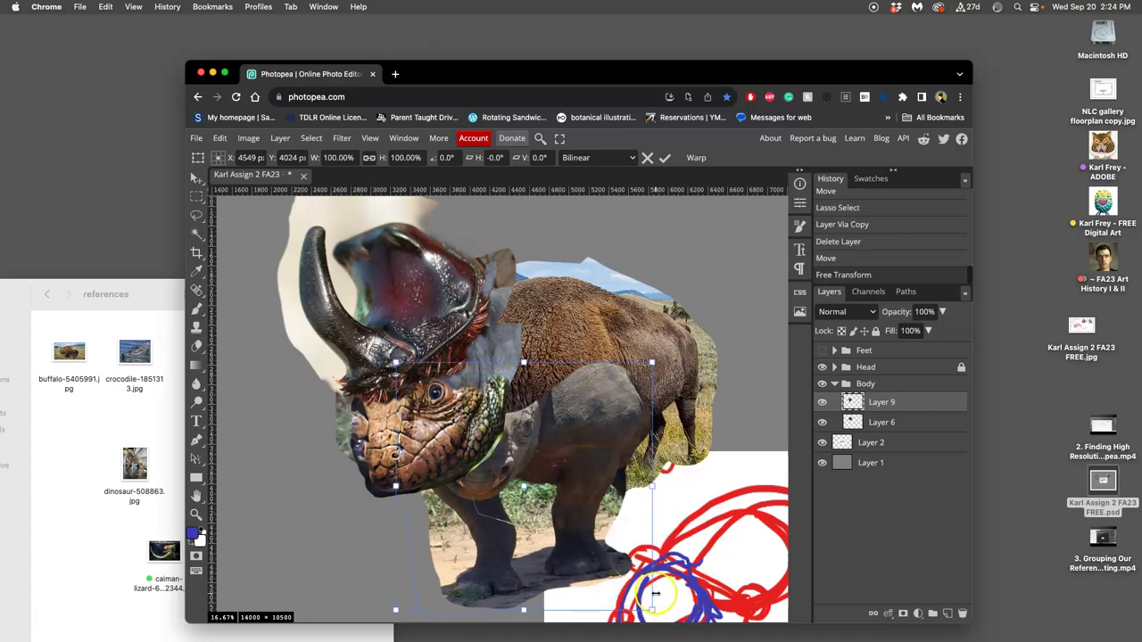
mouse_move(652, 610)
mouse_down()
mouse_move(643, 627)
mouse_move(650, 602)
mouse_up()
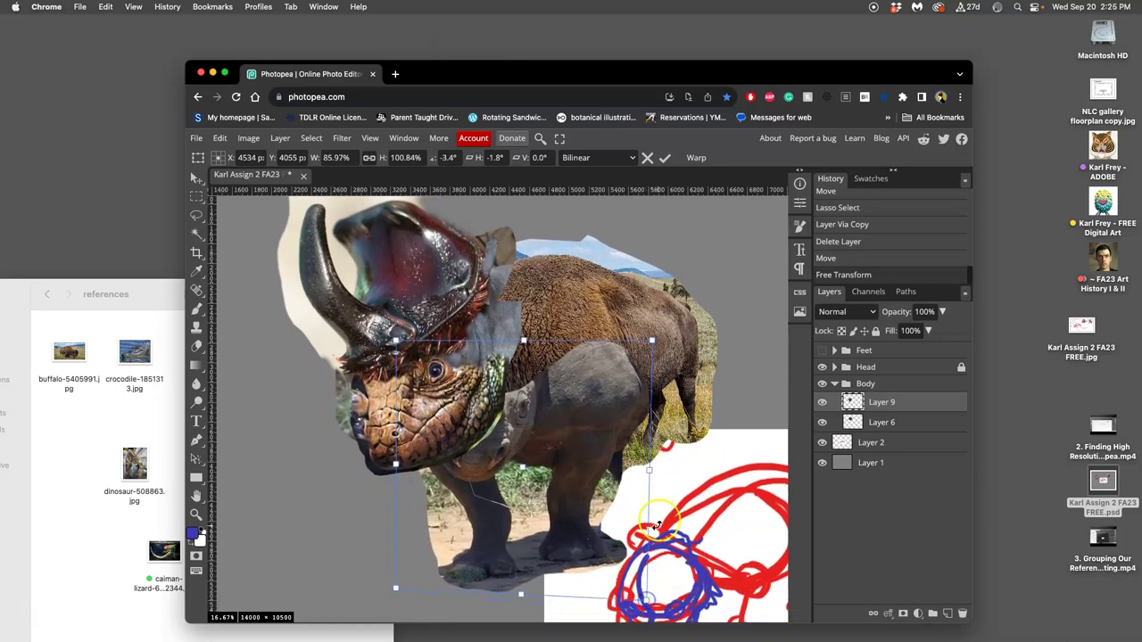
drag(654, 340, 628, 348)
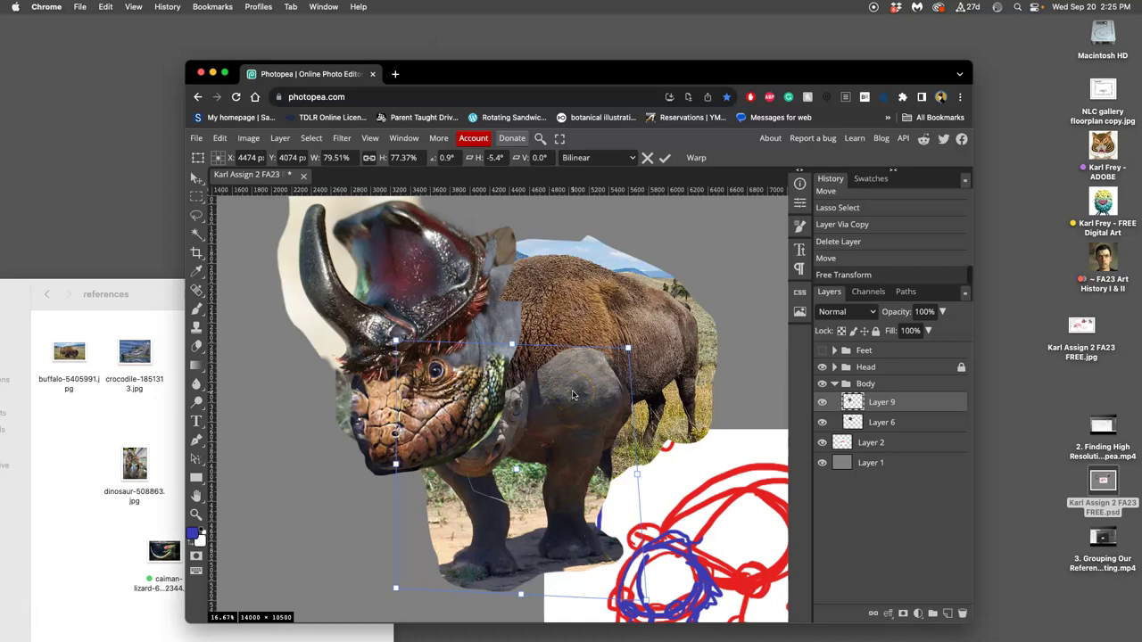
drag(513, 423, 495, 399)
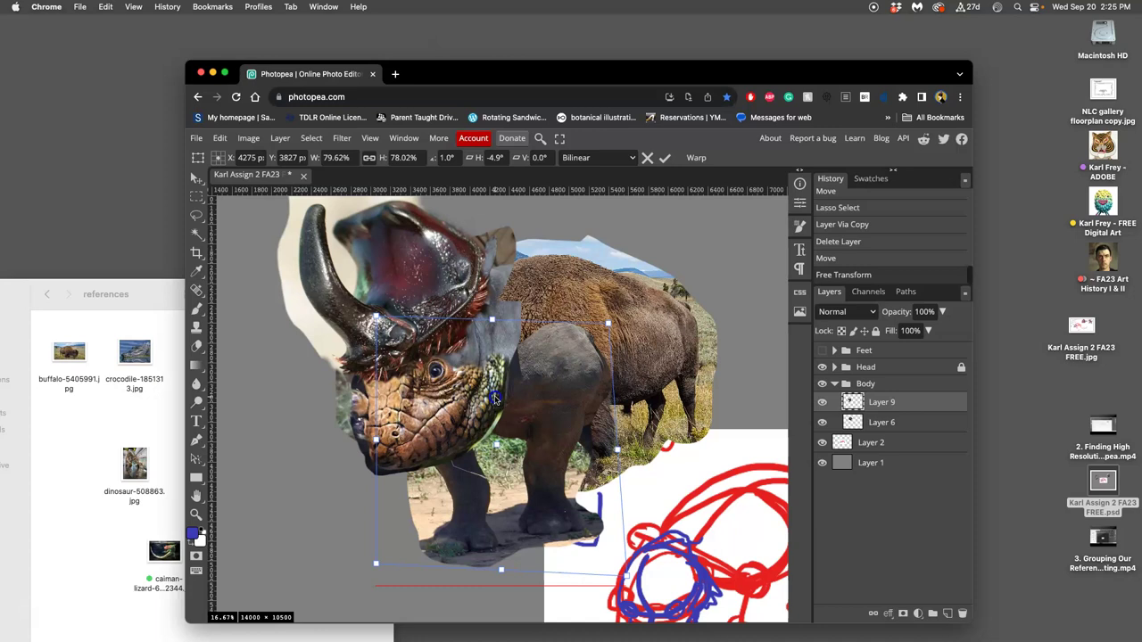
mouse_move(505, 414)
mouse_down()
mouse_move(513, 430)
mouse_move(507, 418)
mouse_up()
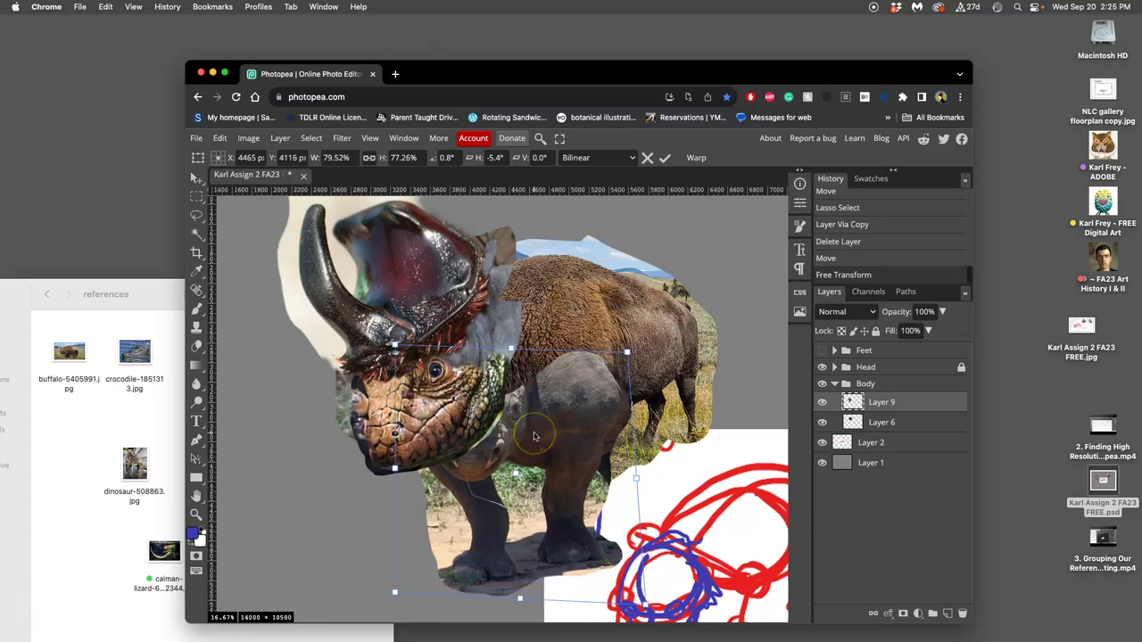
double_click(533, 436)
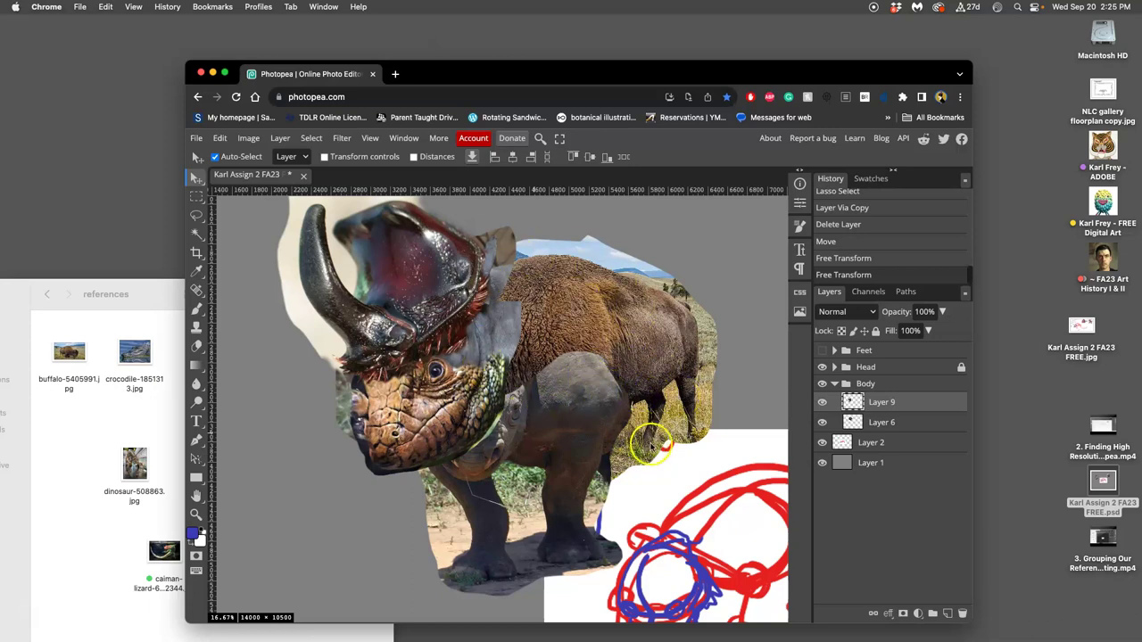
- Distort the buffalo body by pulling its lower rear corner down to lengthen the hindquarters, and apply the transform
scroll(664, 473, right, 3)
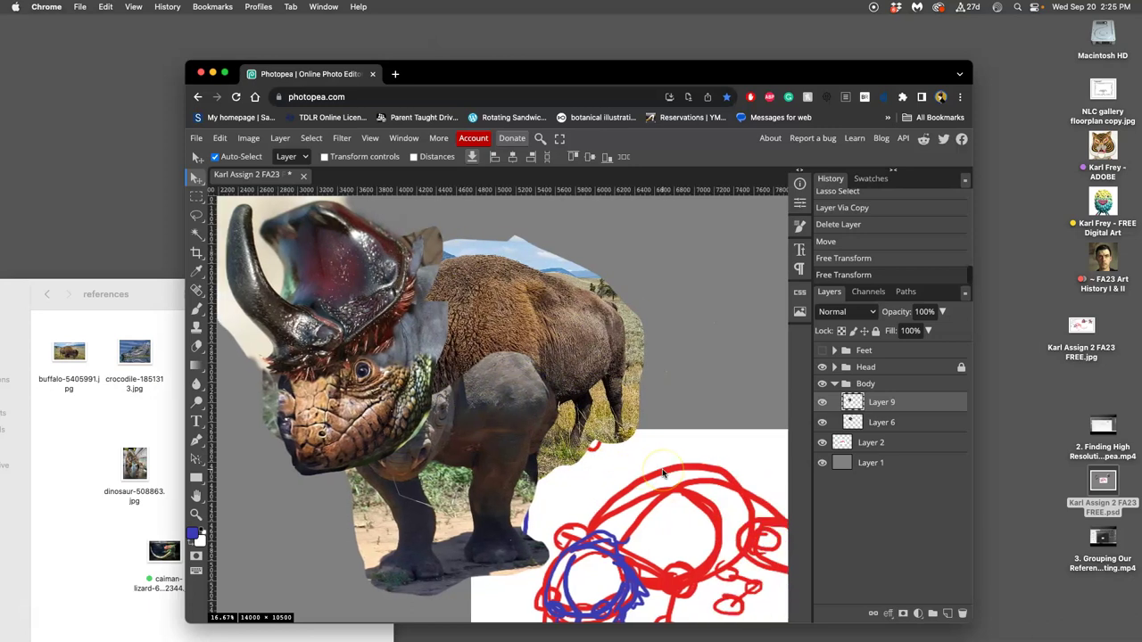
click(602, 371)
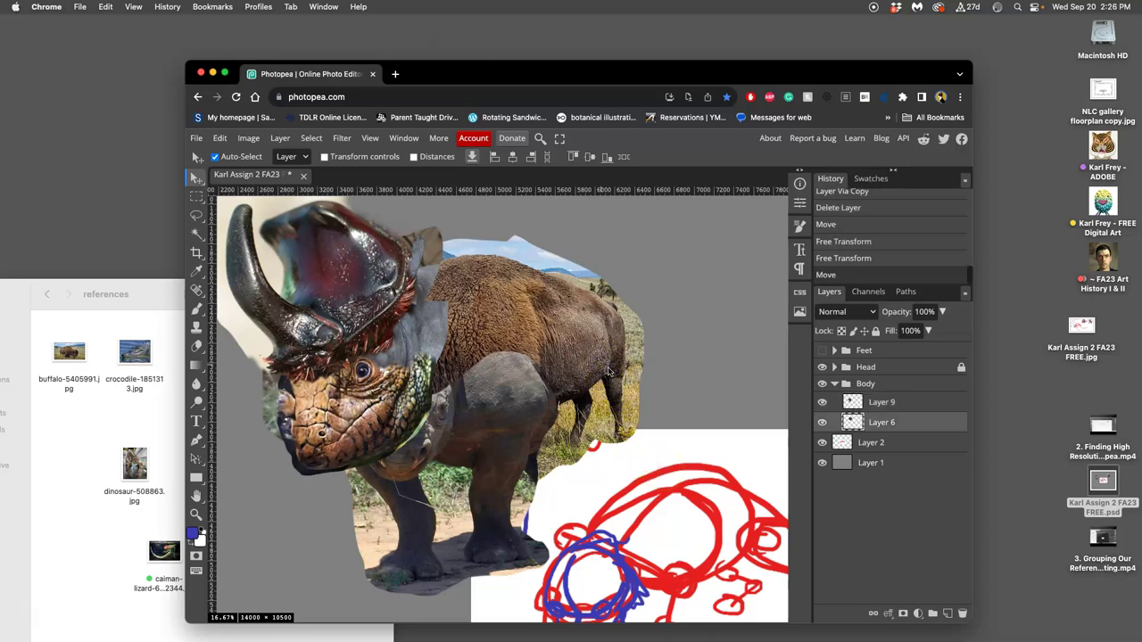
click(219, 138)
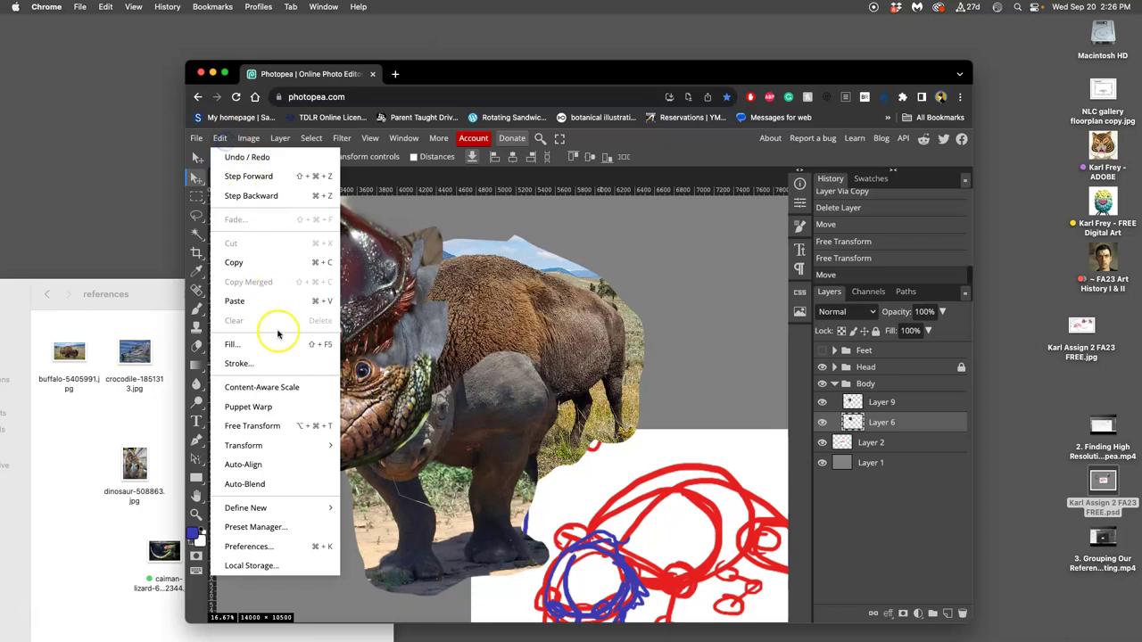
click(253, 426)
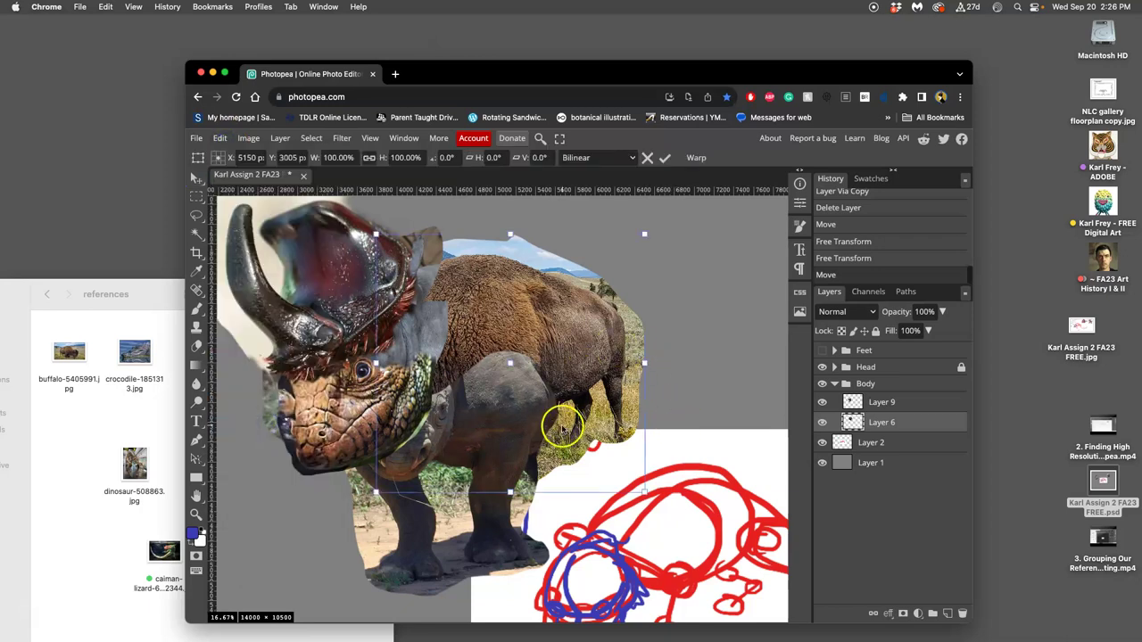
right_click(619, 407)
click(666, 469)
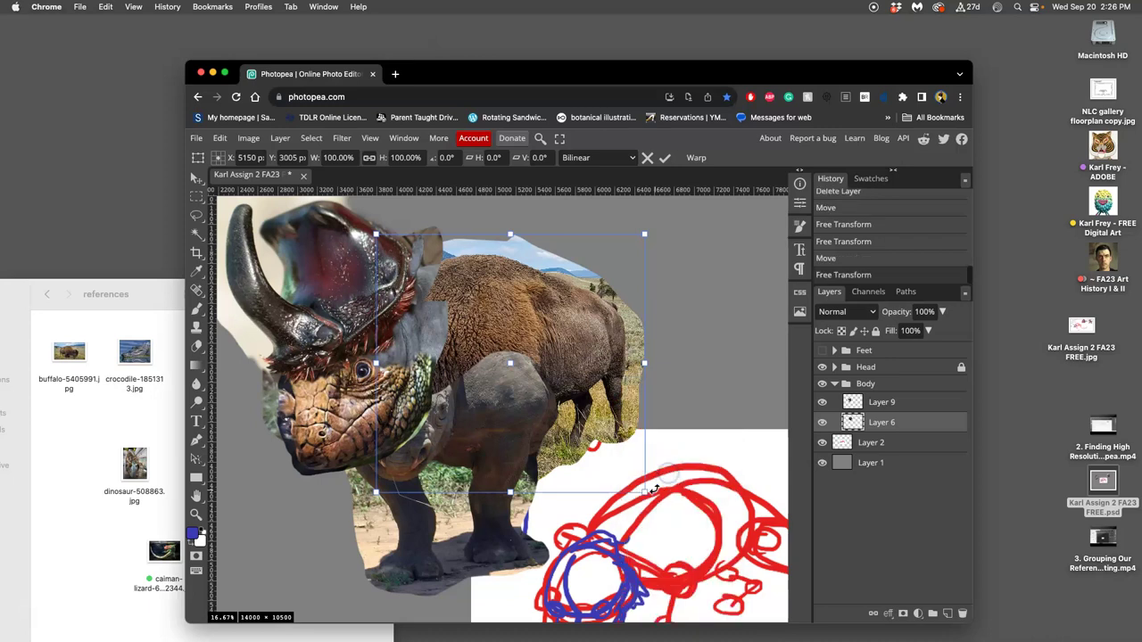
drag(644, 492, 651, 574)
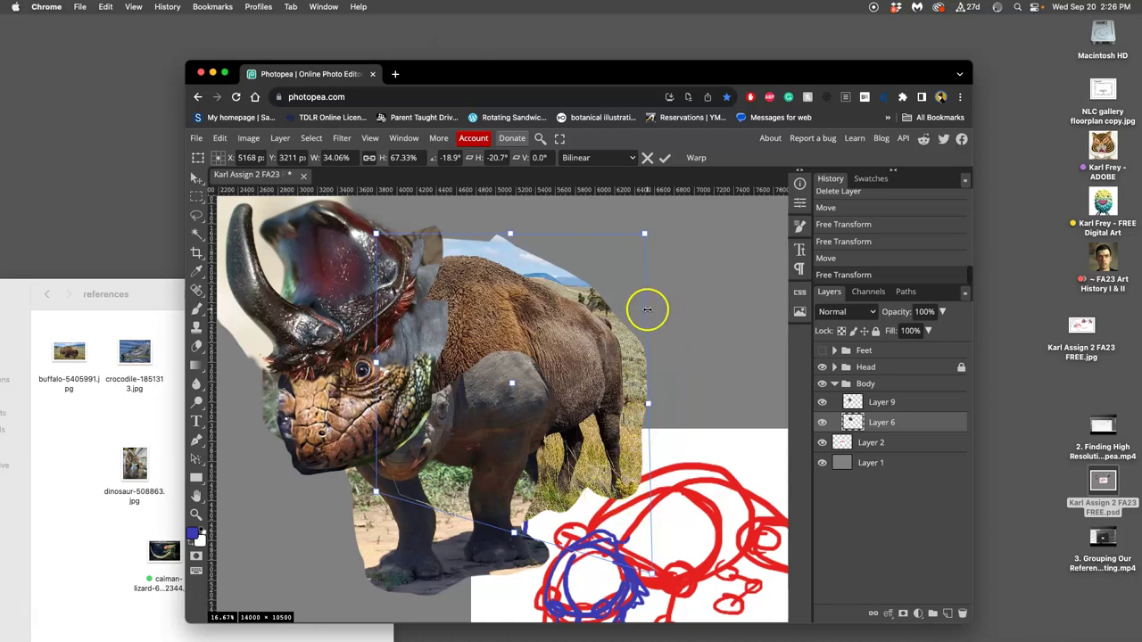
double_click(462, 270)
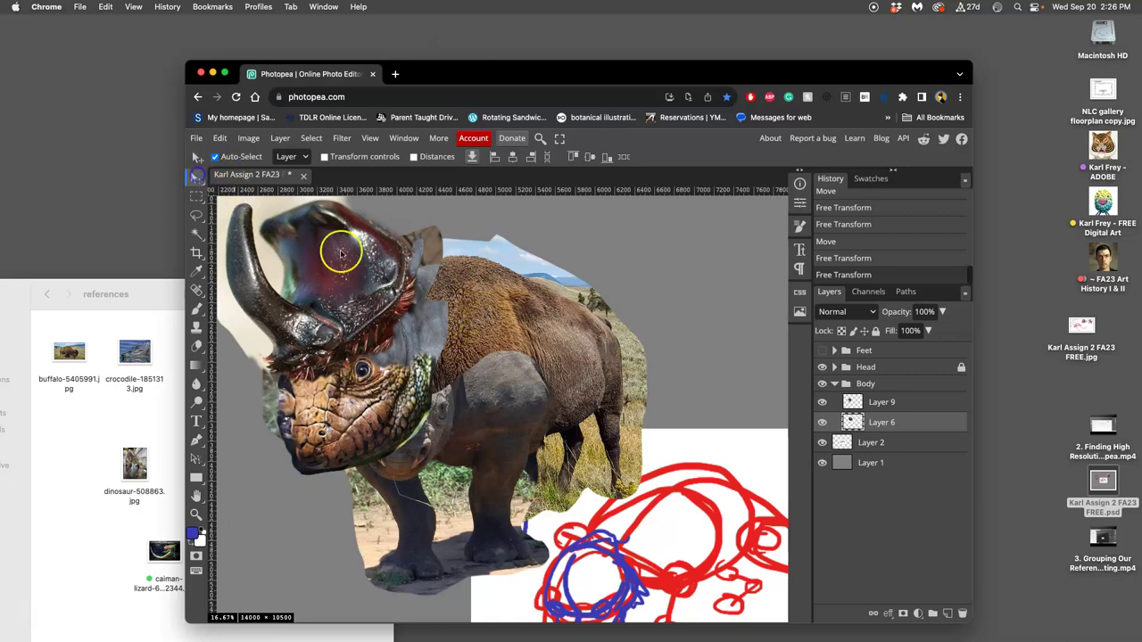
scroll(572, 349, right, 1)
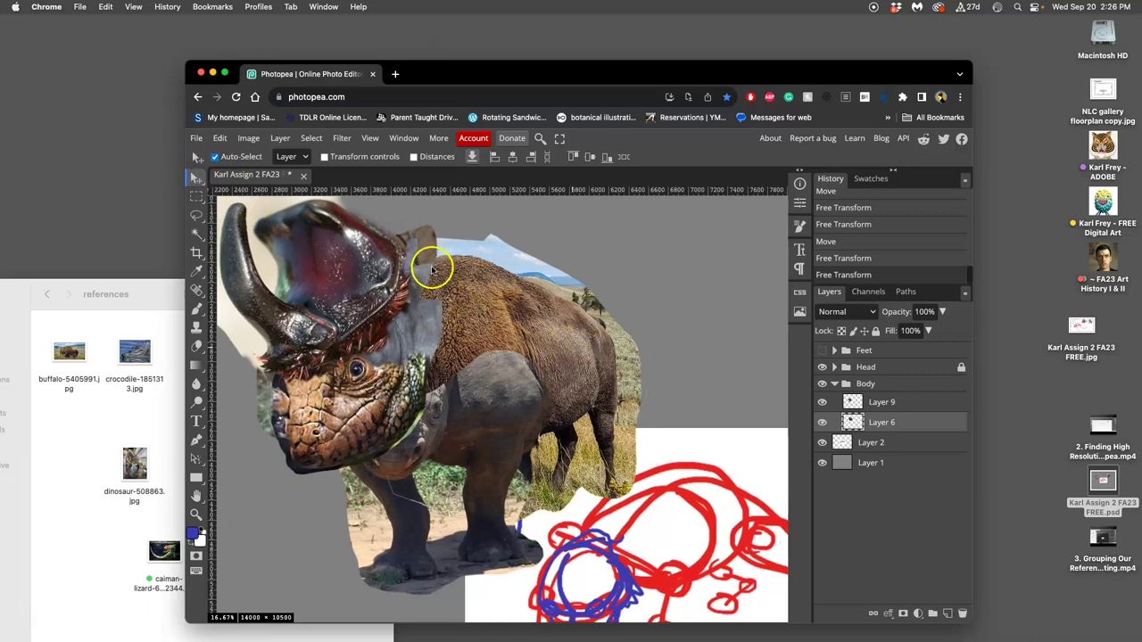